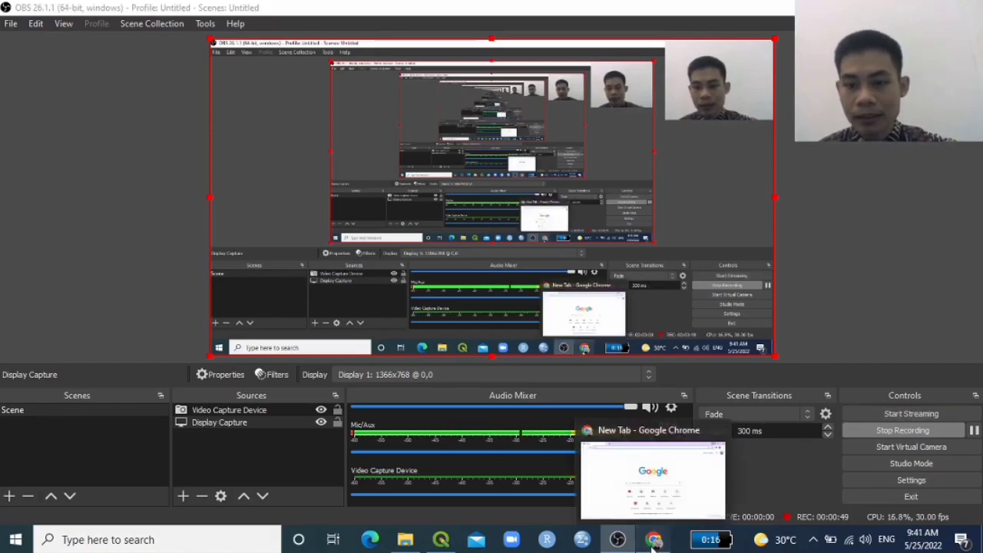
# Step: Switch to Google Chrome and search the web for "download google earth"
pyautogui.click(652, 541)
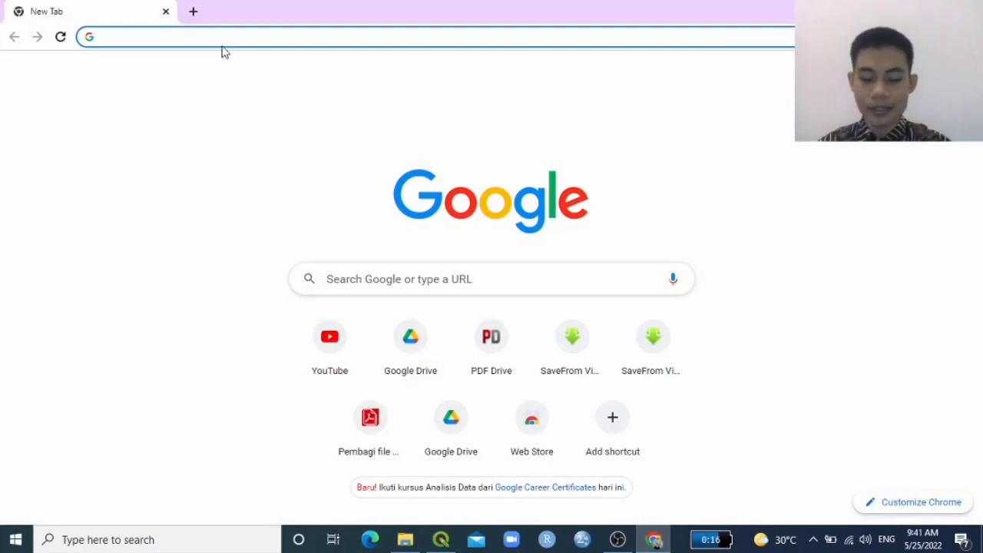
pyautogui.write('down')
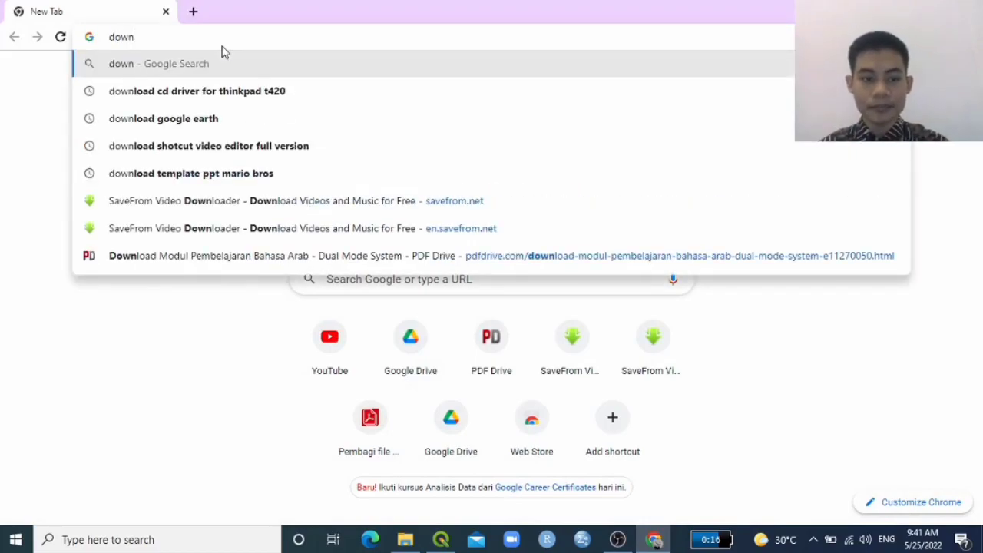
pyautogui.click(247, 120)
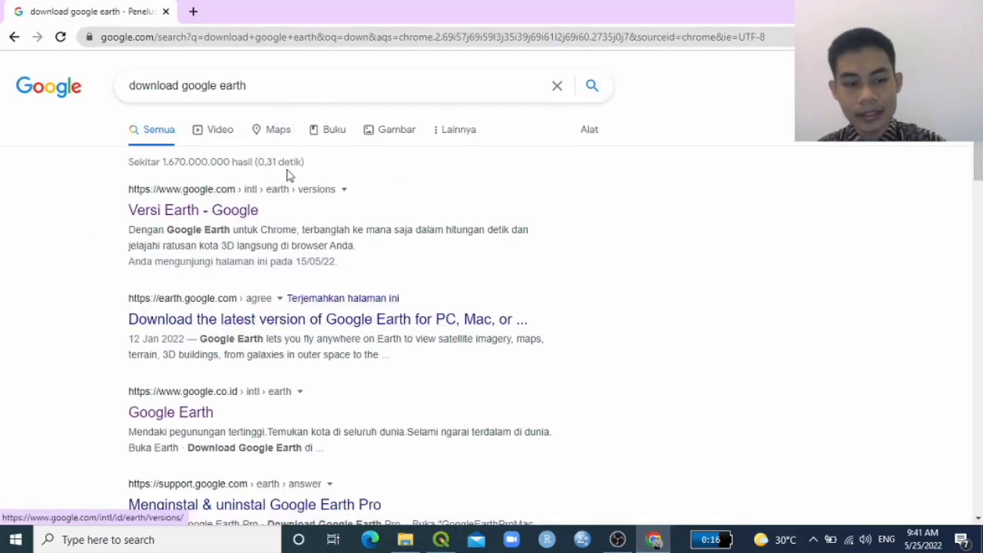
# Step: Open the Versi Earth page from the results and bring up the desktop download dialog for Google Earth Pro
pyautogui.click(175, 212)
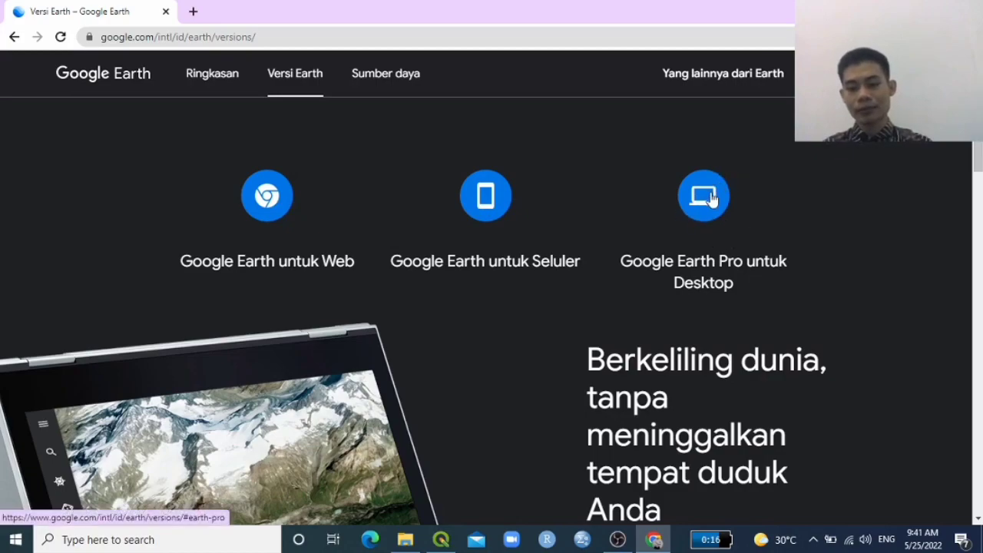
pyautogui.click(702, 198)
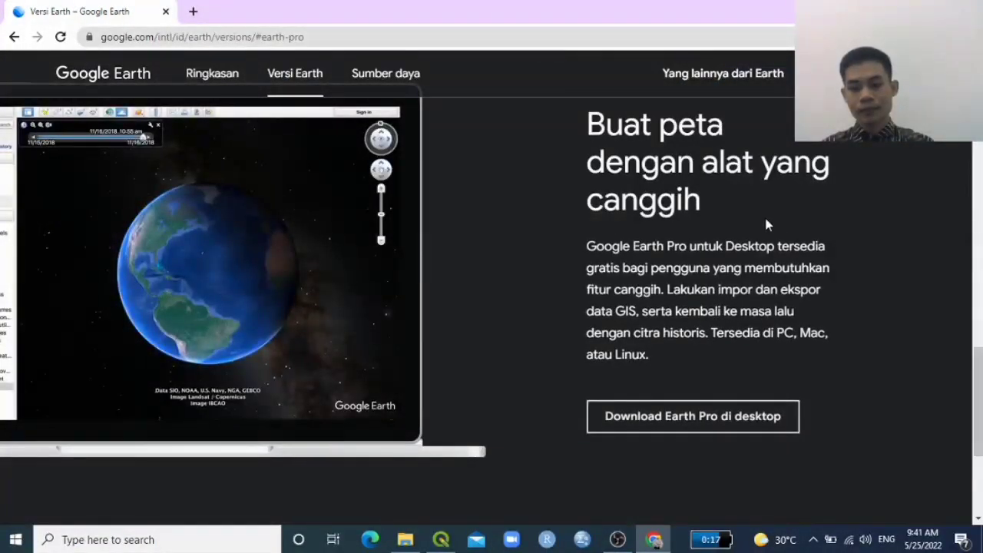
pyautogui.click(695, 426)
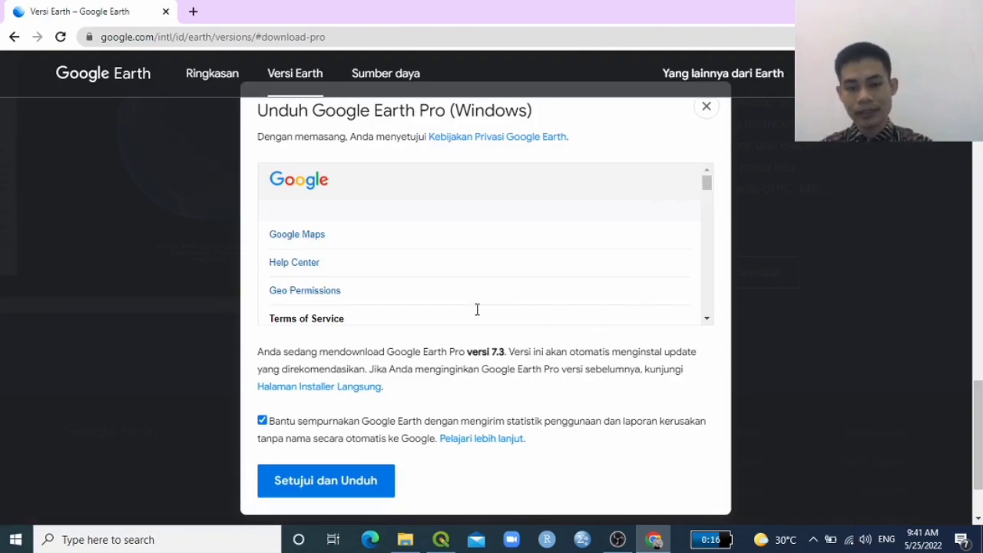
# Step: Find and launch the installed Google Earth Pro app on the computer and dismiss its start-up tips
pyautogui.click(154, 539)
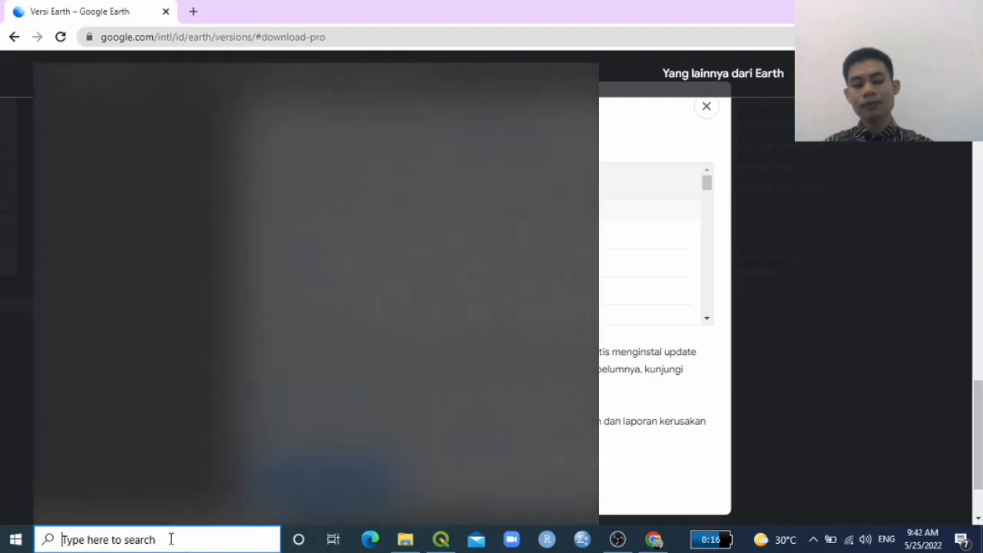
pyautogui.write('goo')
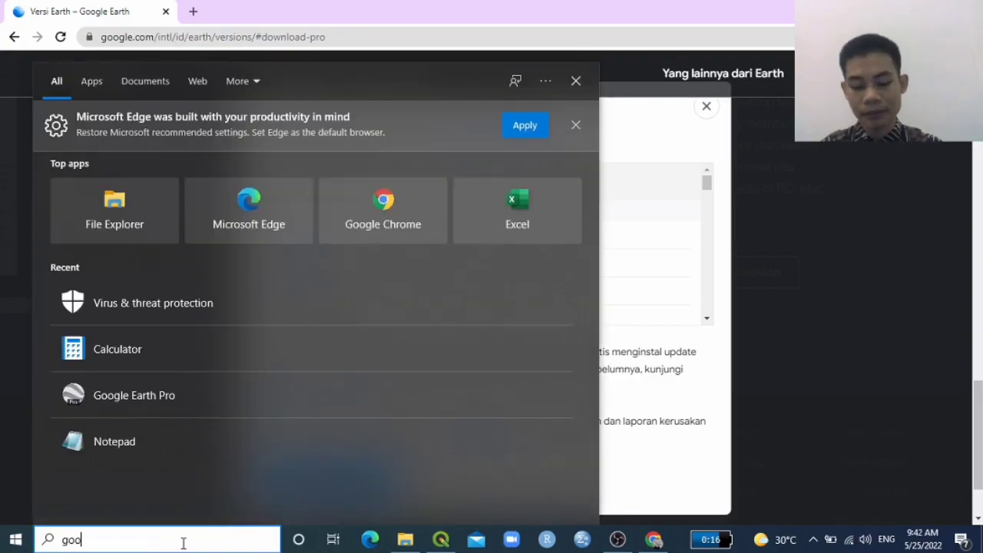
pyautogui.write('gl')
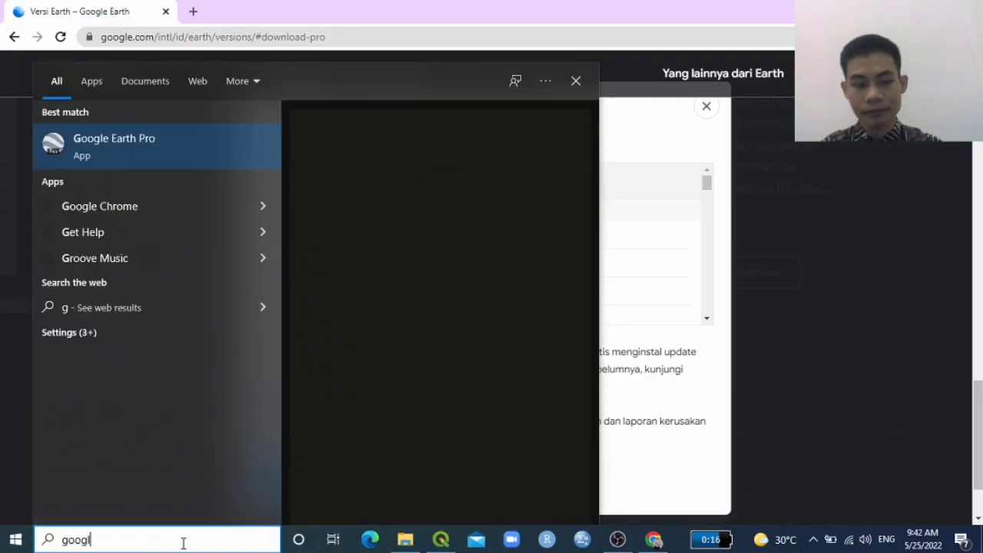
pyautogui.write('e')
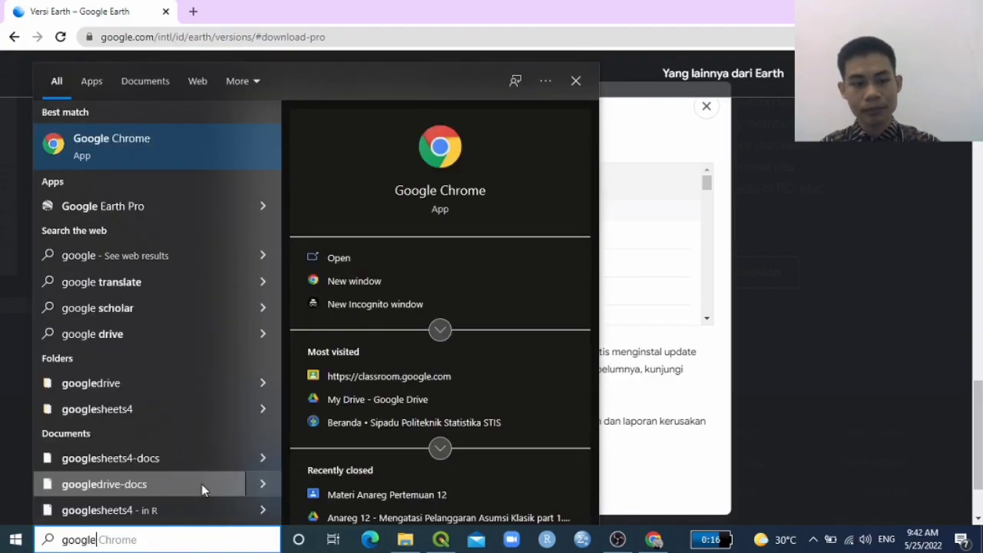
pyautogui.click(135, 212)
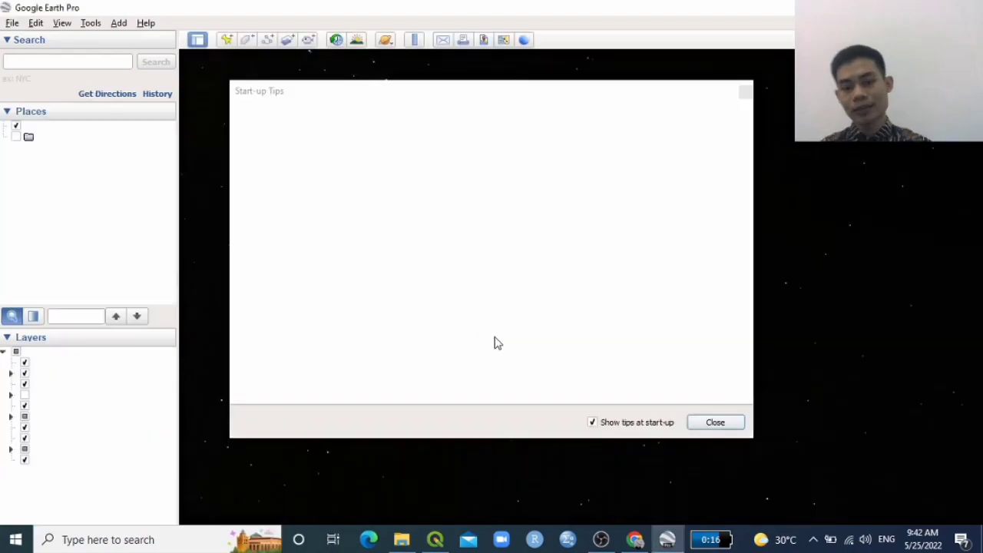
pyautogui.click(713, 423)
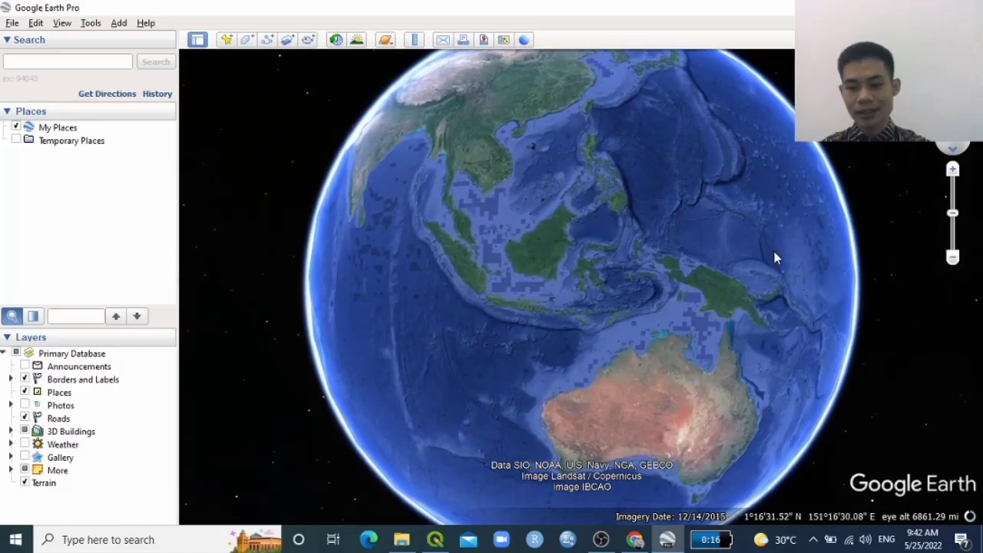
# Step: Explore the globe from different sides and return to a closer view of Indonesia
pyautogui.moveTo(784, 264); pyautogui.dragTo(654, 281)
pyautogui.moveTo(778, 242); pyautogui.dragTo(563, 95)
pyautogui.moveTo(645, 185); pyautogui.dragTo(645, 116)
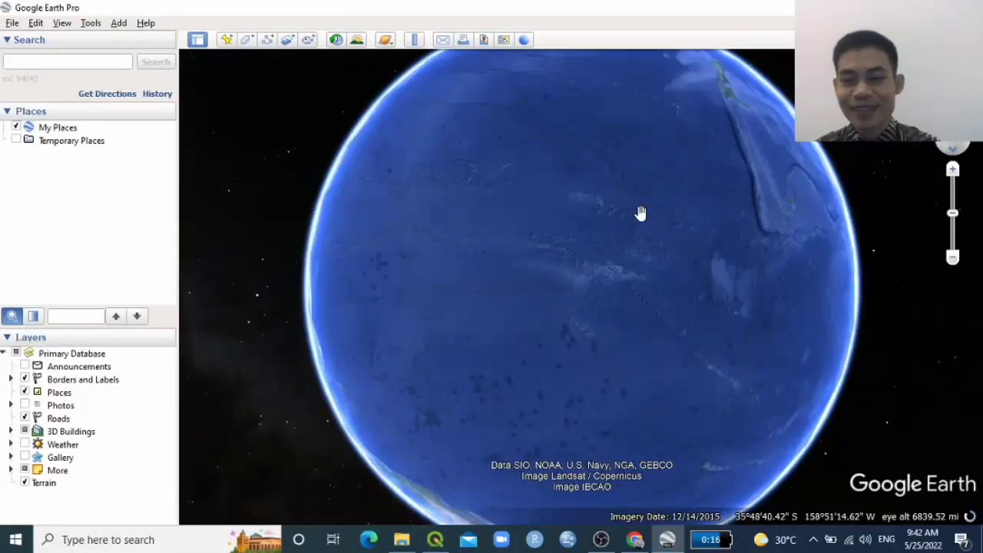
pyautogui.moveTo(638, 215); pyautogui.dragTo(529, 152)
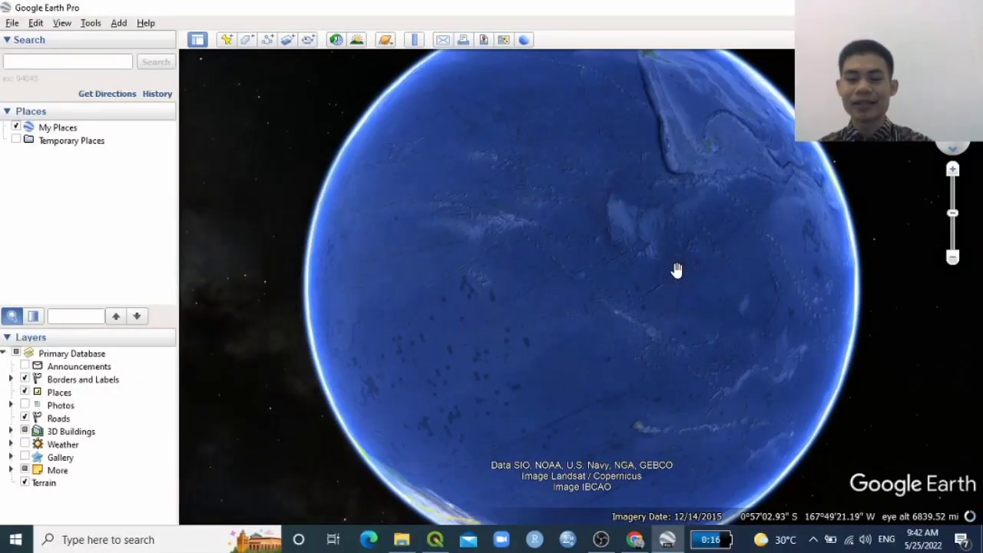
pyautogui.moveTo(676, 270); pyautogui.dragTo(539, 248)
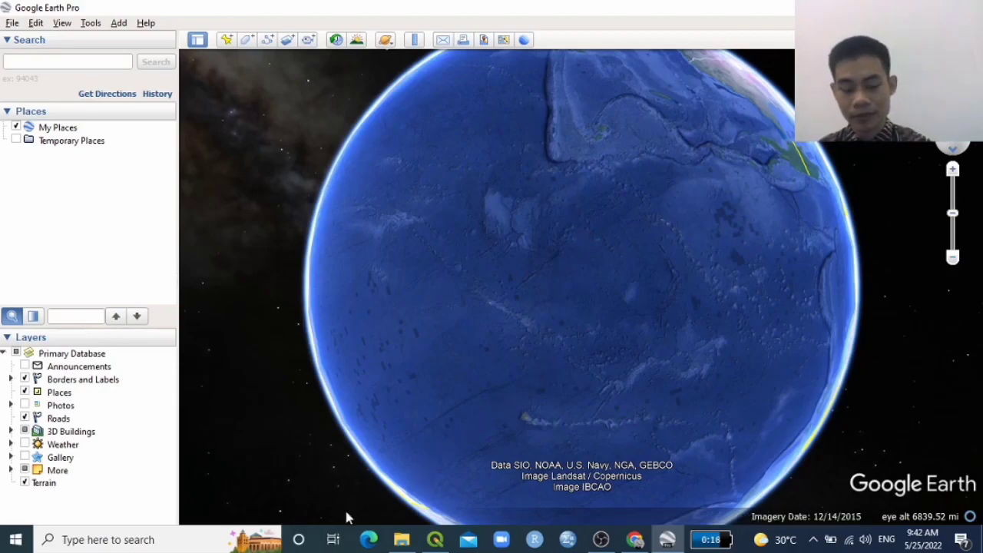
pyautogui.moveTo(651, 271); pyautogui.dragTo(344, 279)
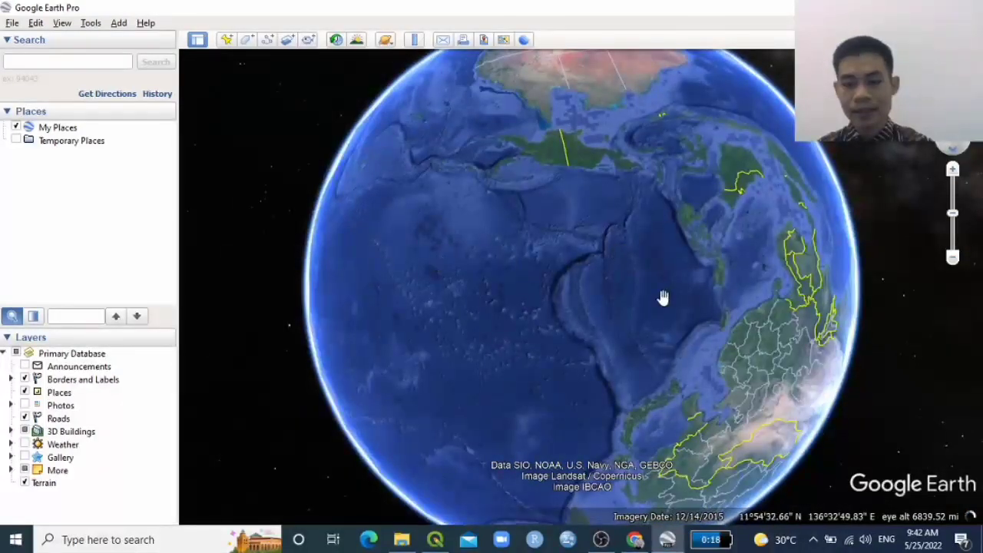
pyautogui.moveTo(663, 296); pyautogui.dragTo(527, 248)
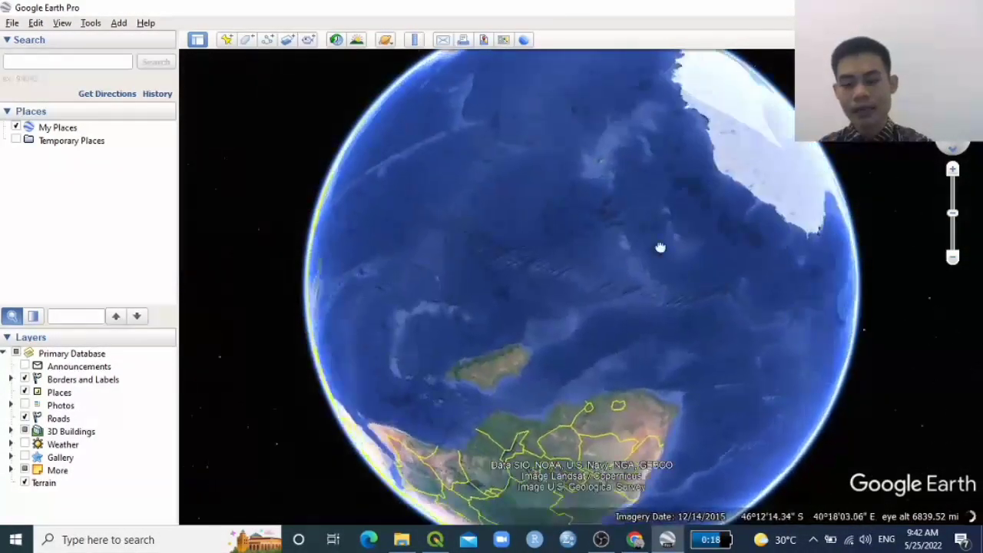
pyautogui.moveTo(570, 388); pyautogui.dragTo(567, 465)
pyautogui.moveTo(548, 221); pyautogui.dragTo(723, 315)
pyautogui.moveTo(665, 248); pyautogui.dragTo(577, 158)
pyautogui.moveTo(638, 394); pyautogui.dragTo(777, 382)
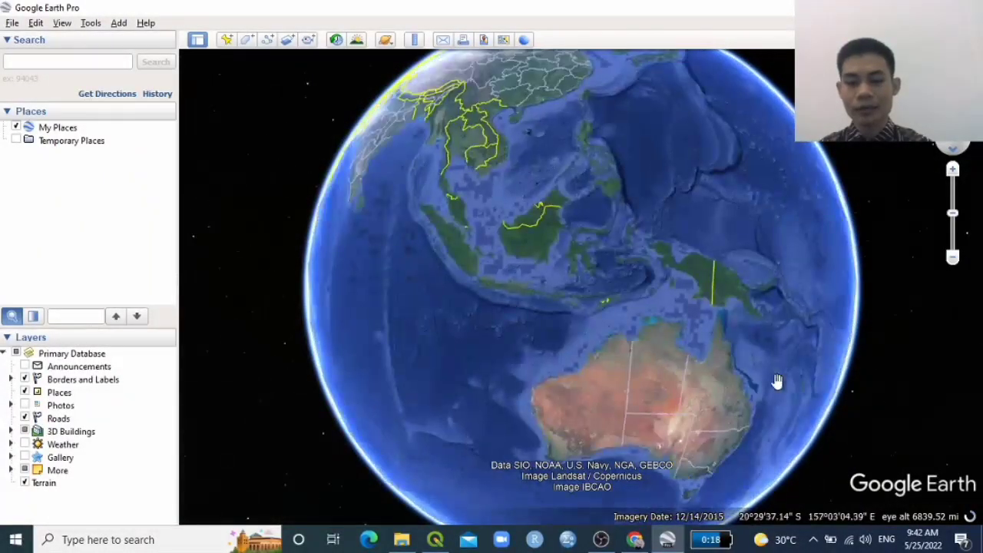
pyautogui.moveTo(602, 338); pyautogui.dragTo(643, 342)
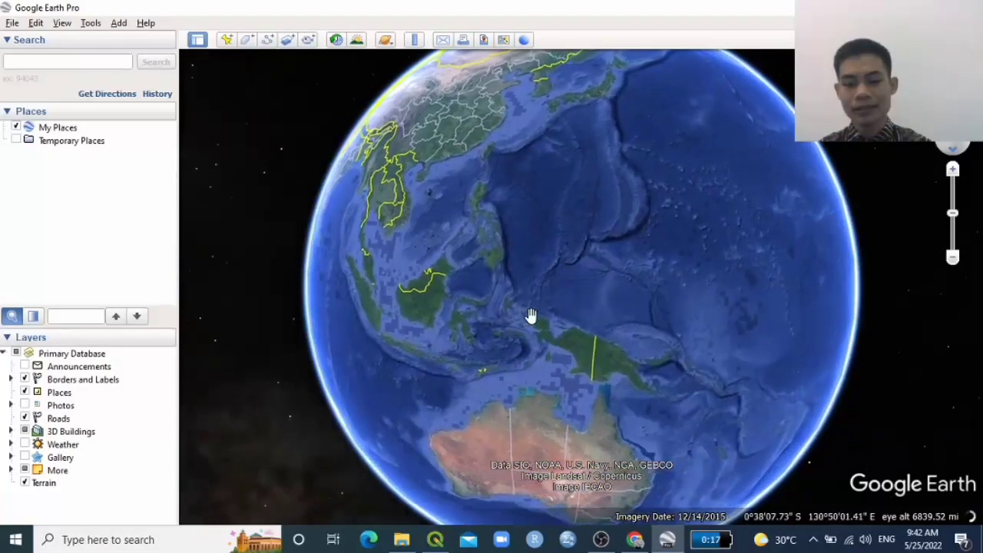
pyautogui.scroll(3, 530, 316)
pyautogui.moveTo(654, 340); pyautogui.dragTo(713, 346)
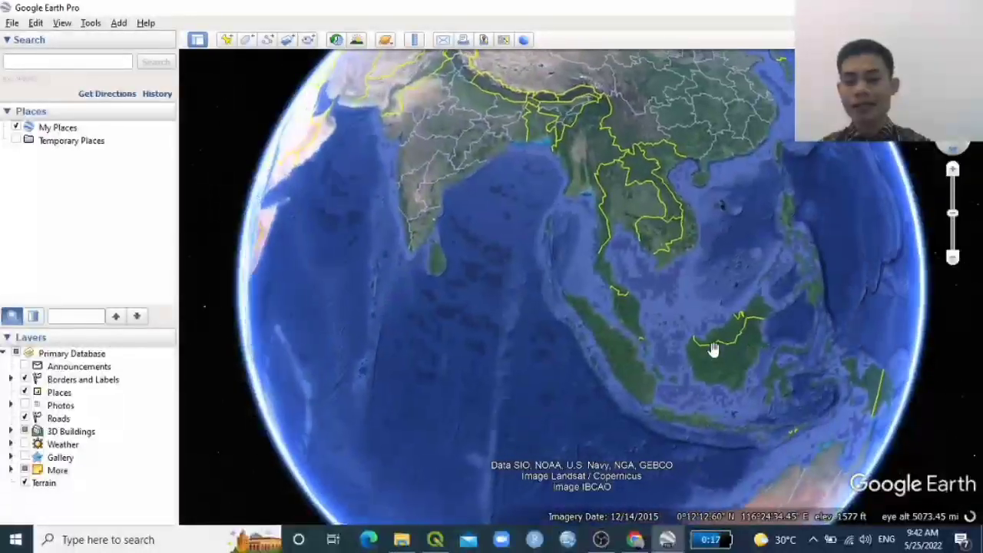
pyautogui.moveTo(672, 308); pyautogui.dragTo(496, 277)
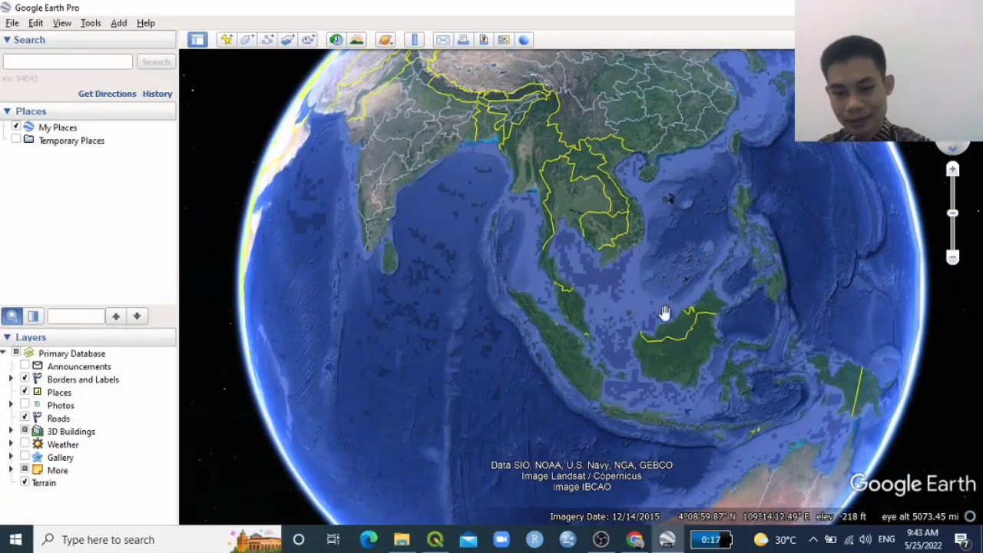
pyautogui.moveTo(742, 320); pyautogui.dragTo(643, 287)
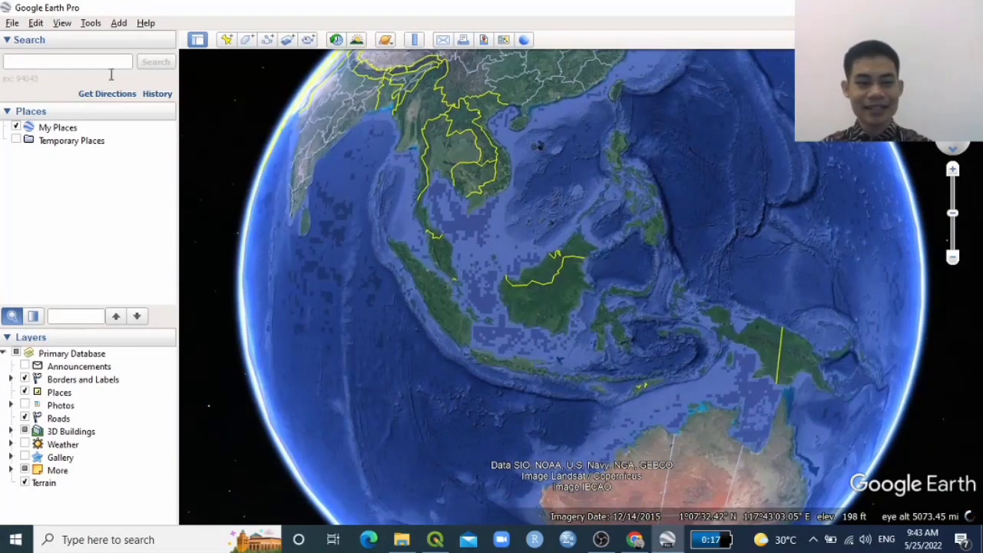
# Step: Search Google Earth Pro for "penjual es krim di Kota Malang"
pyautogui.click(47, 60)
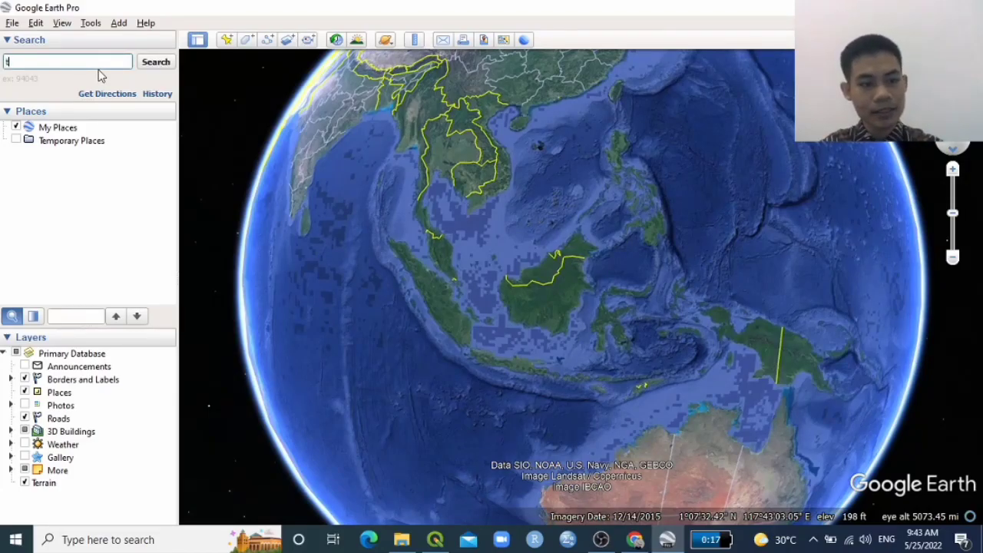
pyautogui.write('te')
pyautogui.press('BackSpace')
pyautogui.press('BackSpace')
pyautogui.write('perjual eskrim')
pyautogui.press('BackSpace')
pyautogui.press('BackSpace')
pyautogui.press('BackSpace')
pyautogui.press('BackSpace')
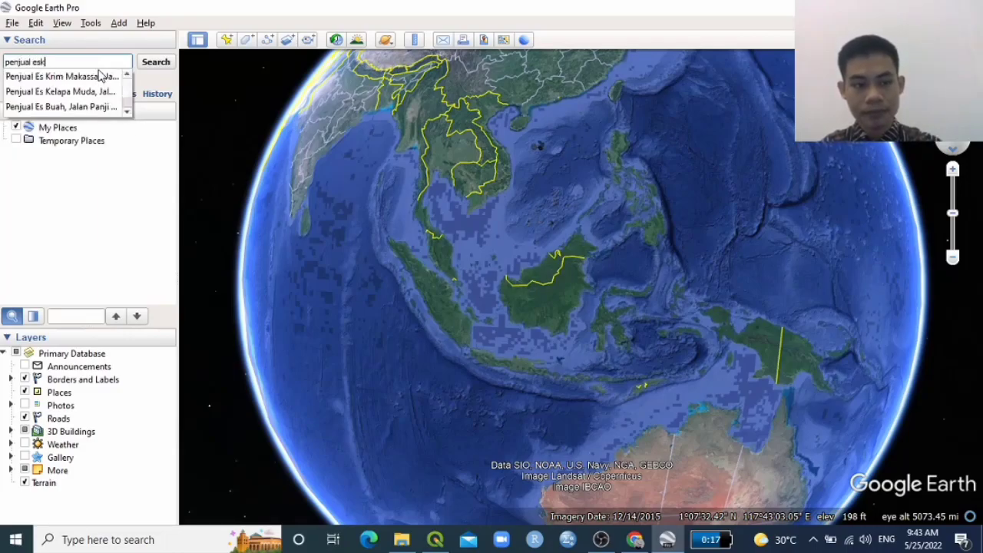
pyautogui.write('krim di Kota Malang')
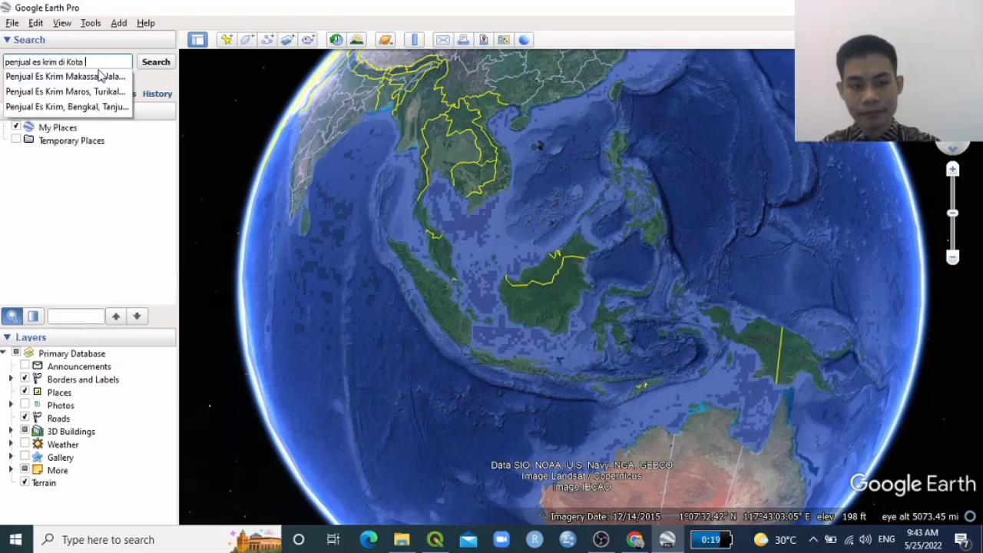
pyautogui.click(156, 64)
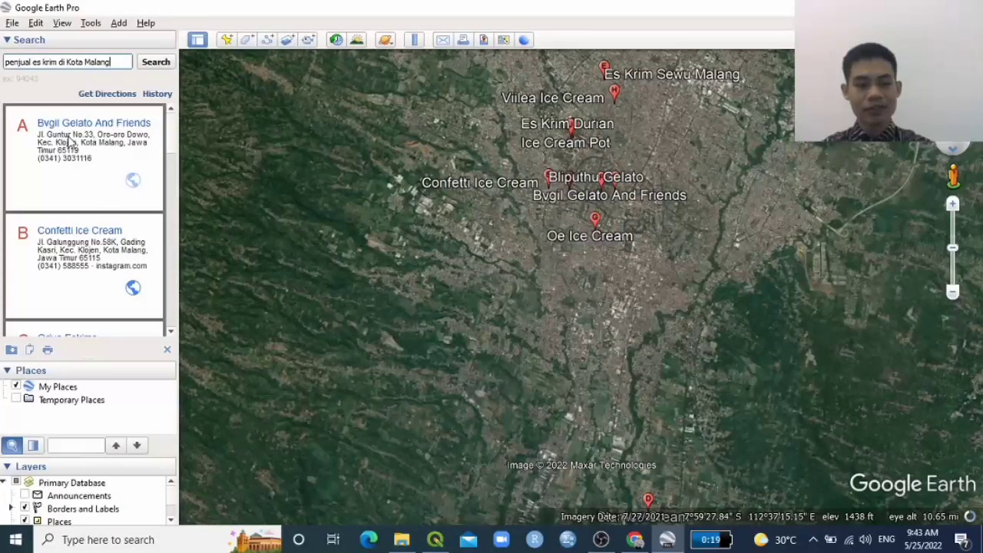
# Step: Review the first page of ice cream seller results and check the save options offered for Bvgil Gelato And Friends
pyautogui.scroll(-5, 137, 247)
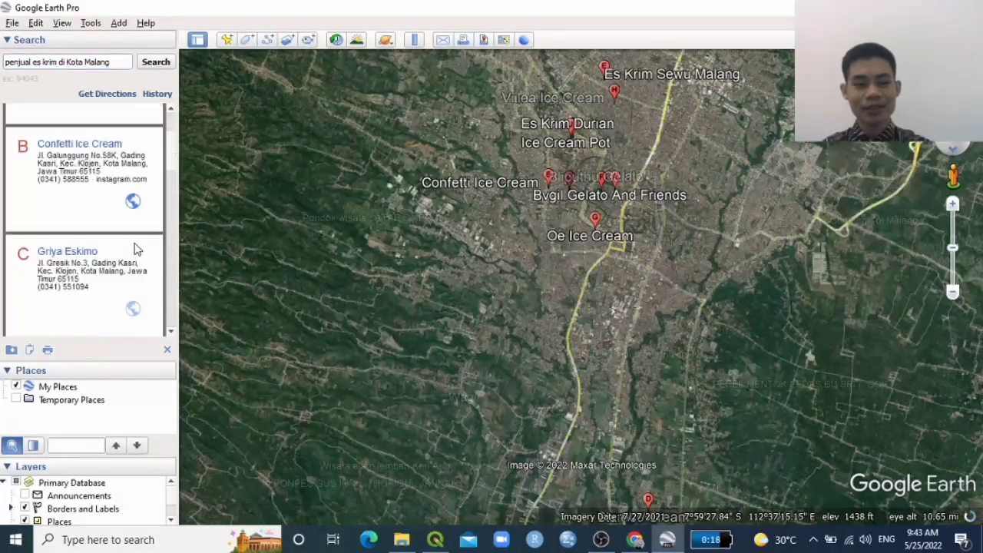
pyautogui.scroll(-8, 133, 247)
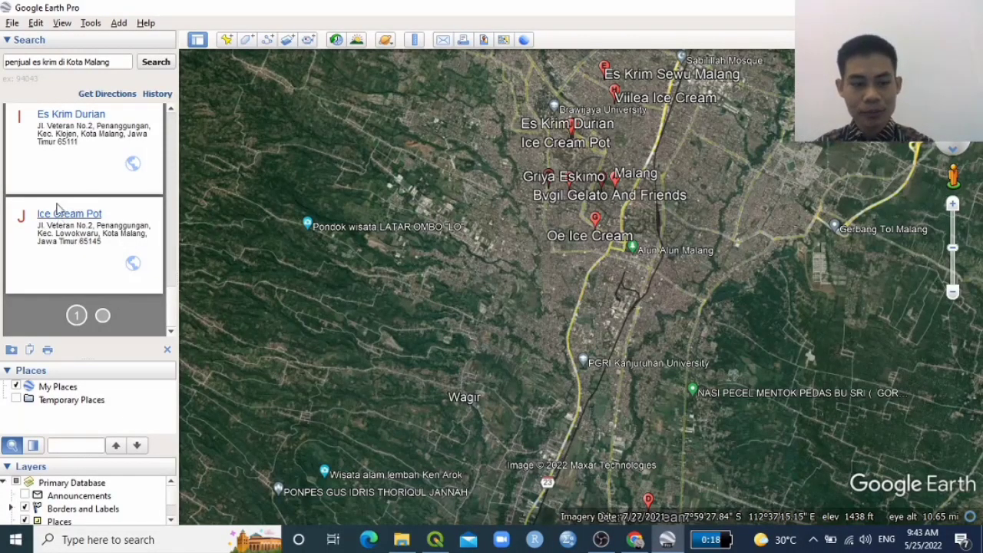
pyautogui.scroll(2, 76, 219)
pyautogui.scroll(-2, 77, 224)
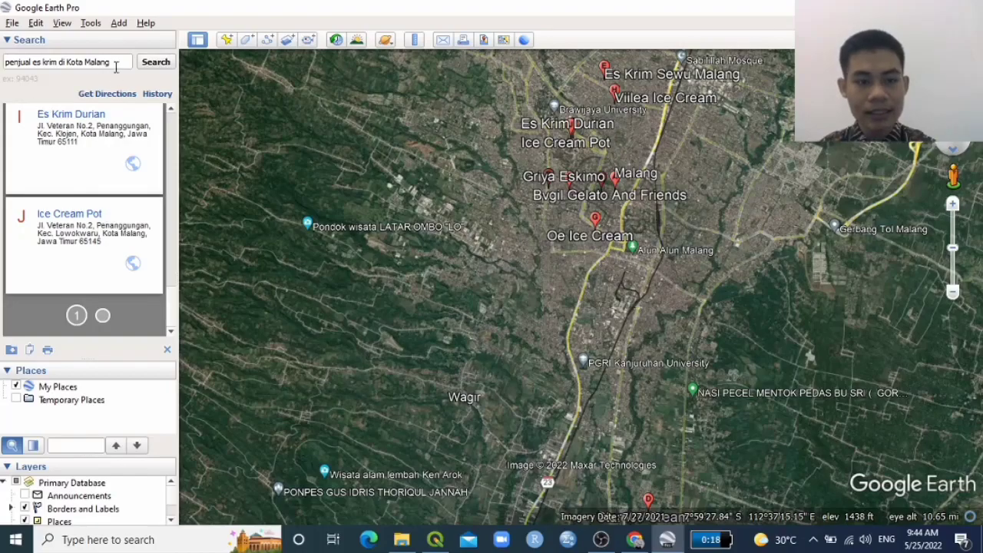
pyautogui.scroll(10, 121, 206)
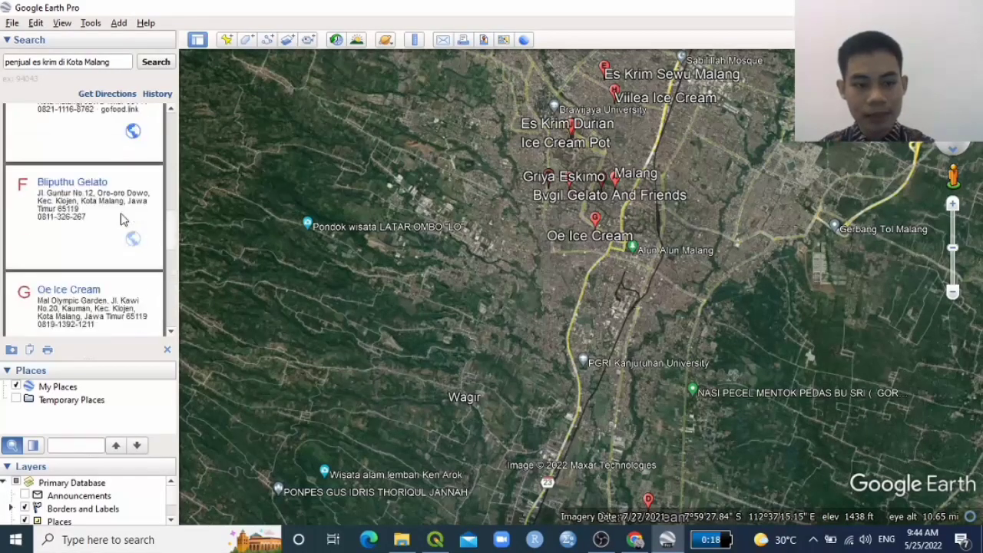
pyautogui.scroll(1, 120, 230)
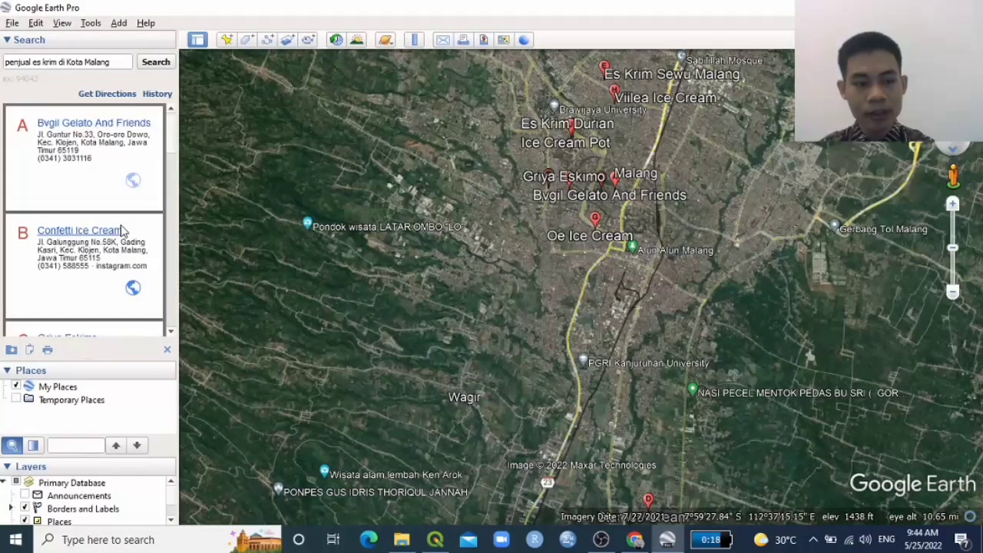
pyautogui.rightClick(64, 128)
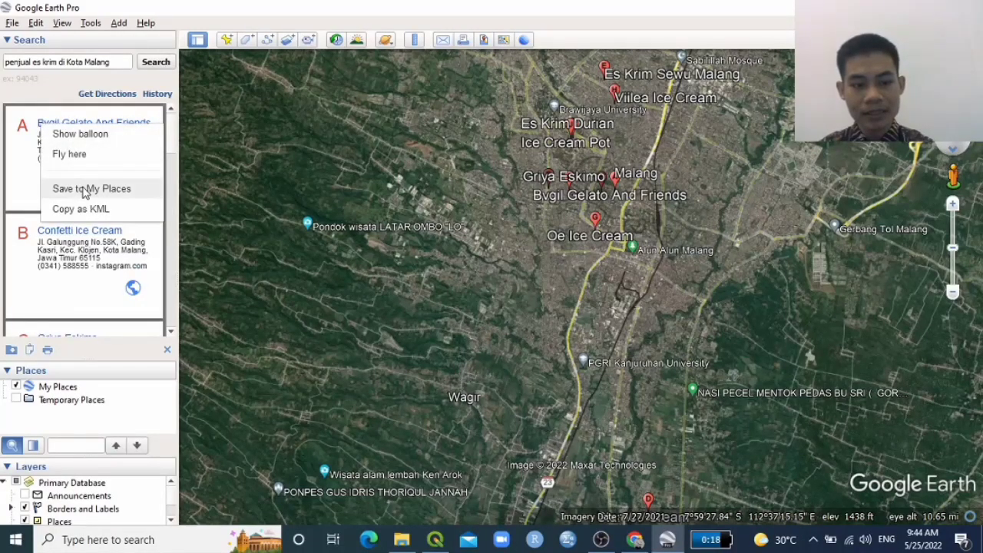
pyautogui.click(151, 239)
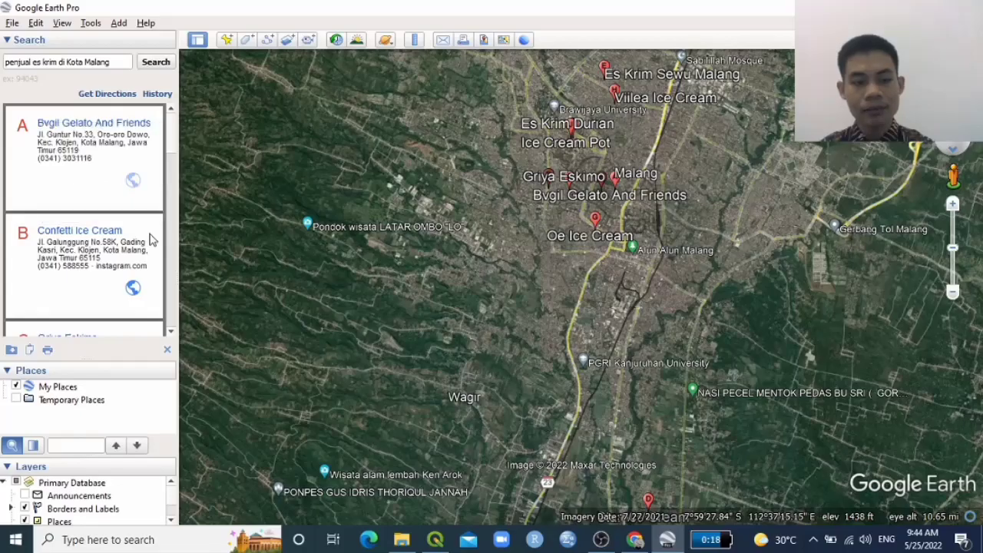
# Step: Copy the first page of the ice cream seller search results to My Places
pyautogui.scroll(-5, 77, 220)
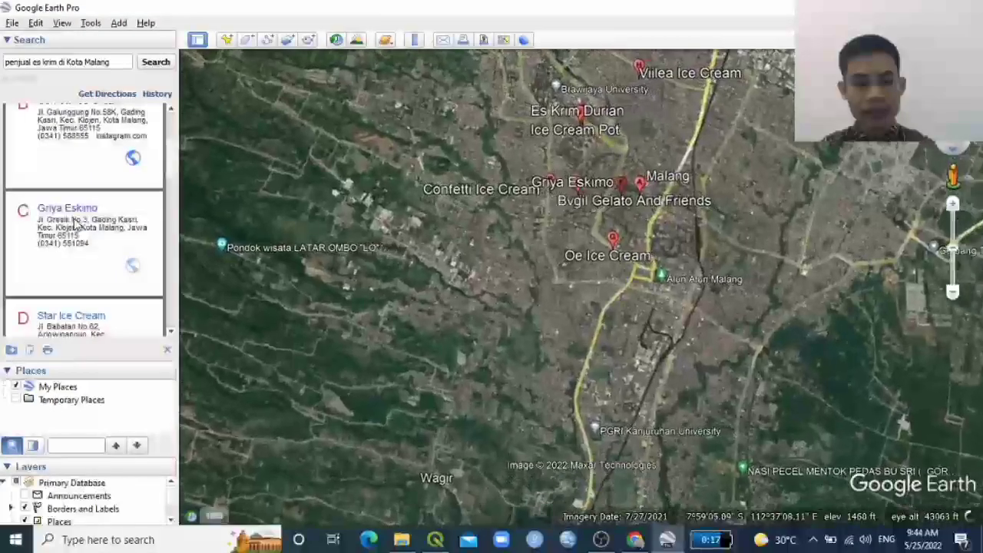
pyautogui.scroll(-8, 107, 246)
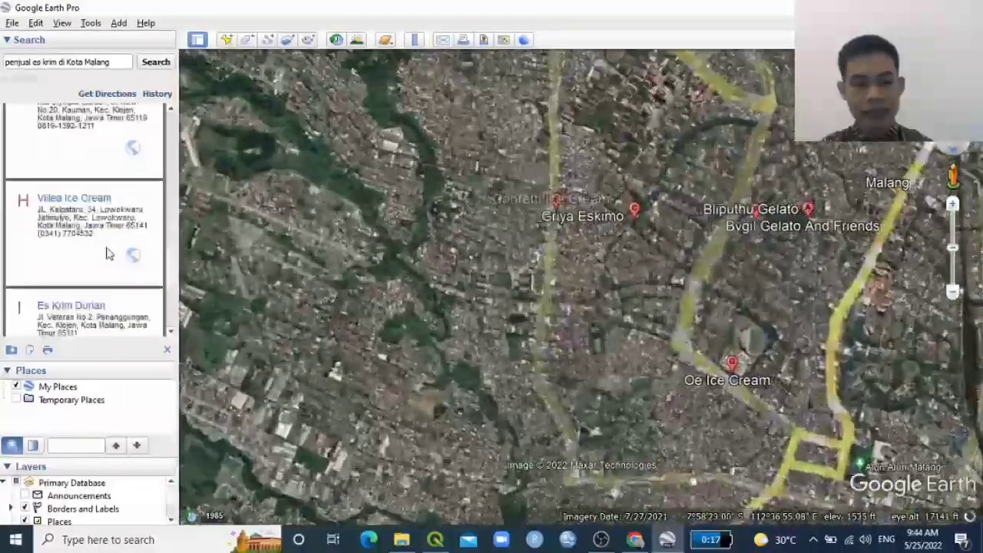
pyautogui.scroll(8, 108, 231)
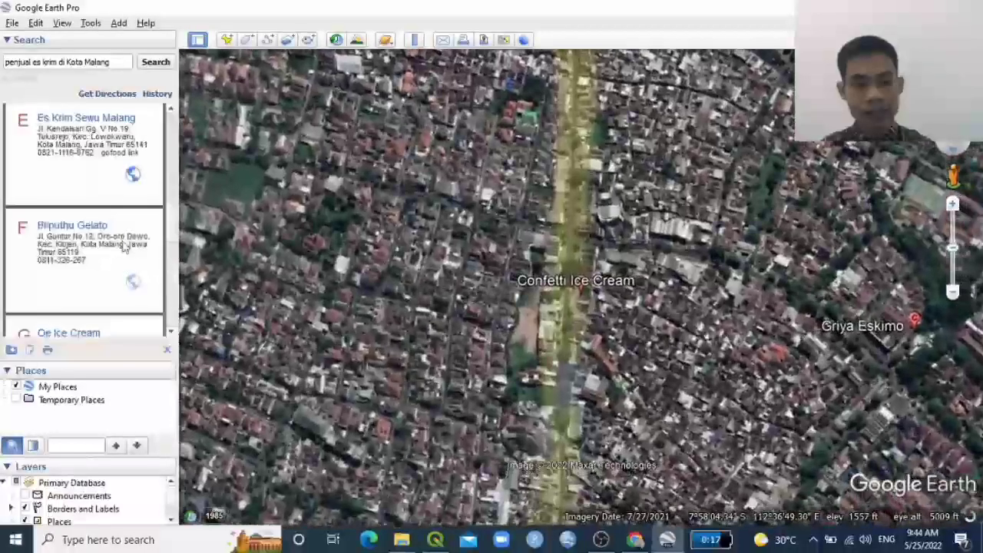
pyautogui.scroll(-8, 108, 176)
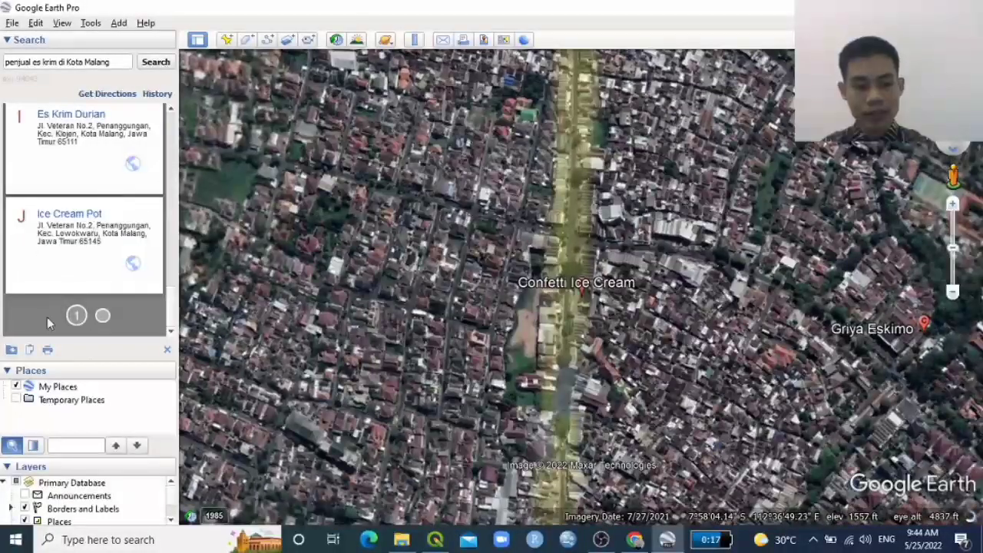
pyautogui.click(12, 351)
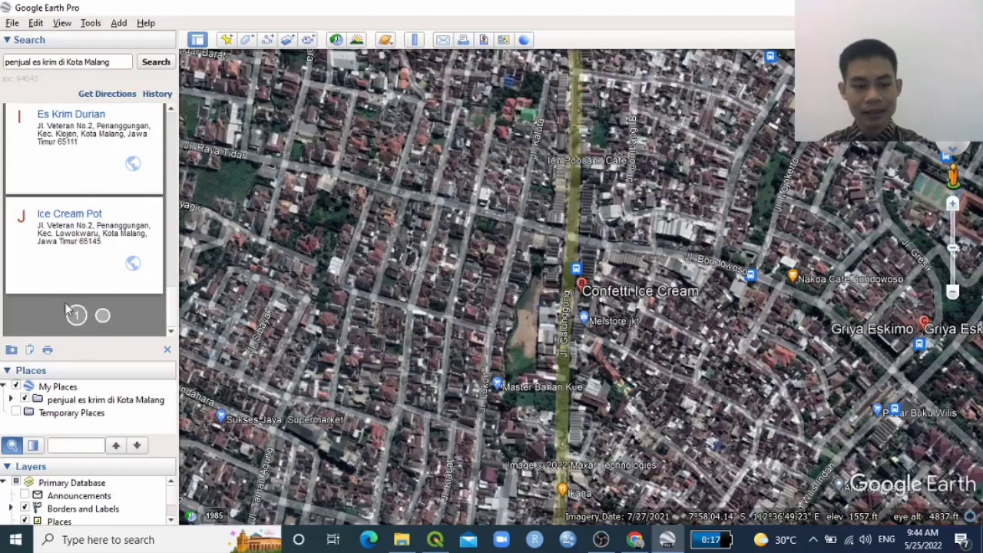
# Step: Go to the second page of search results and copy its listings to My Places
pyautogui.click(105, 316)
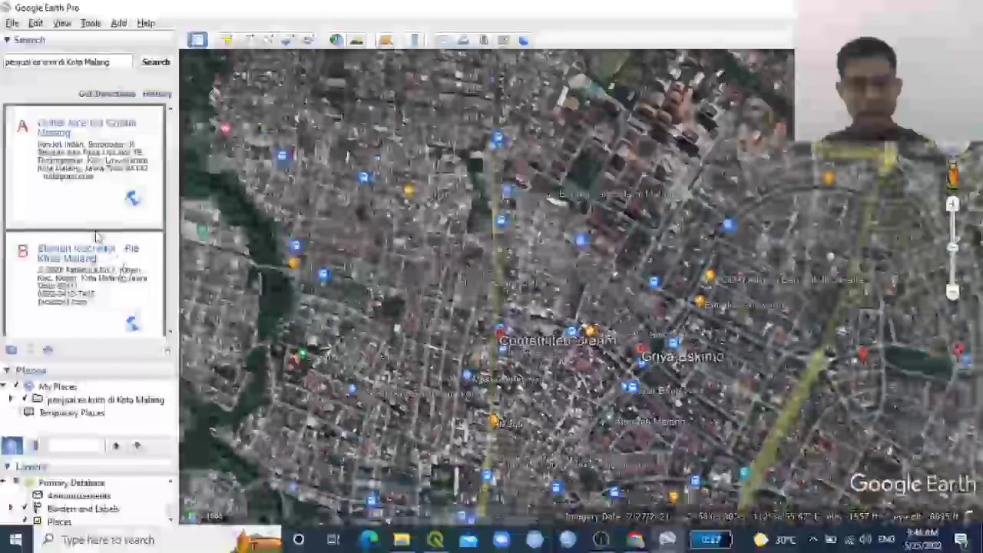
pyautogui.scroll(-5, 100, 235)
pyautogui.scroll(-5, 100, 246)
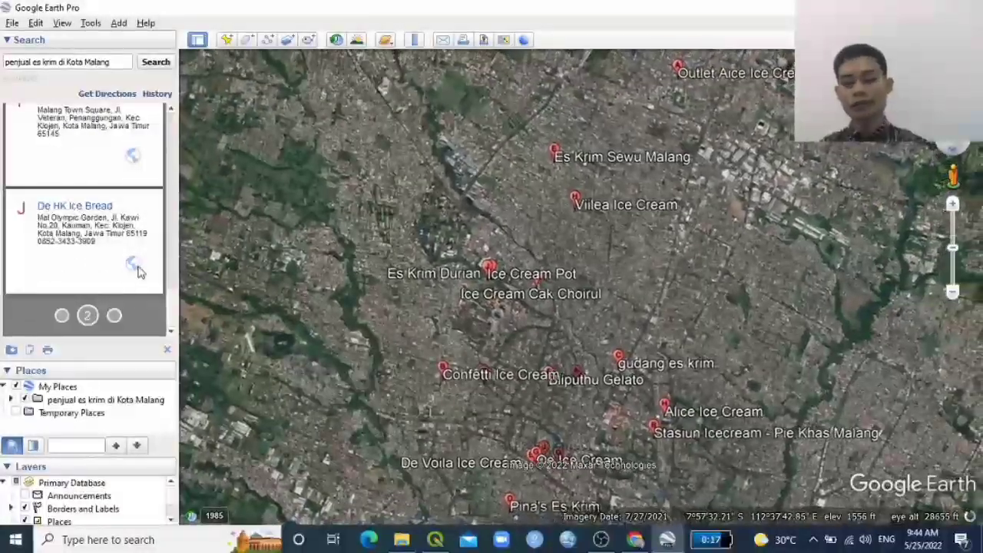
pyautogui.click(10, 351)
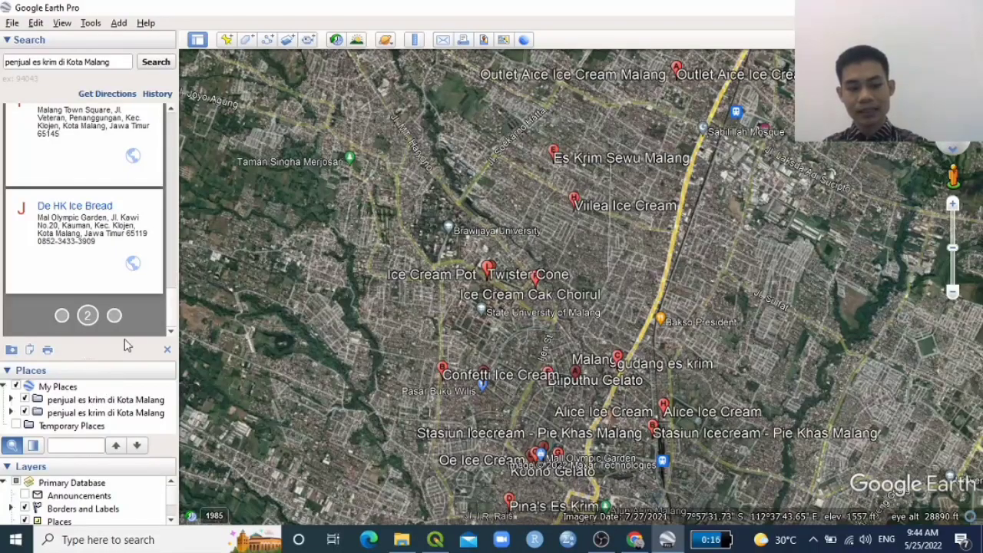
# Step: Go to the third page of search results and copy its listings to My Places
pyautogui.click(113, 317)
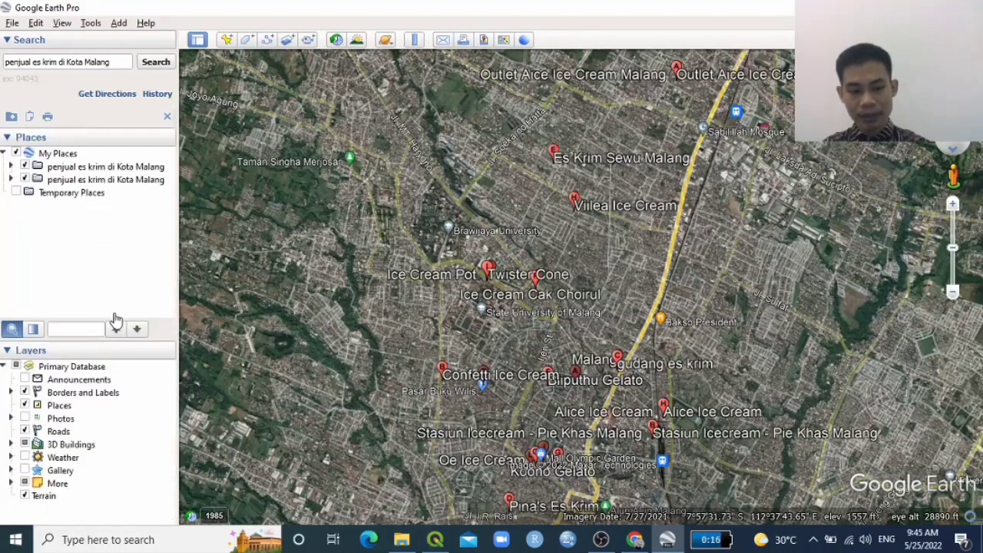
pyautogui.scroll(-10, 95, 255)
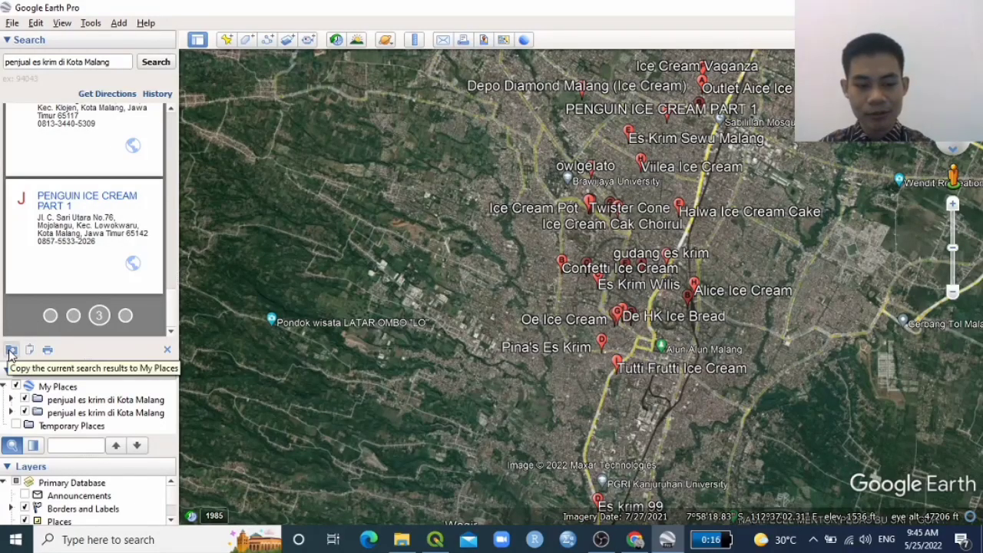
pyautogui.click(11, 350)
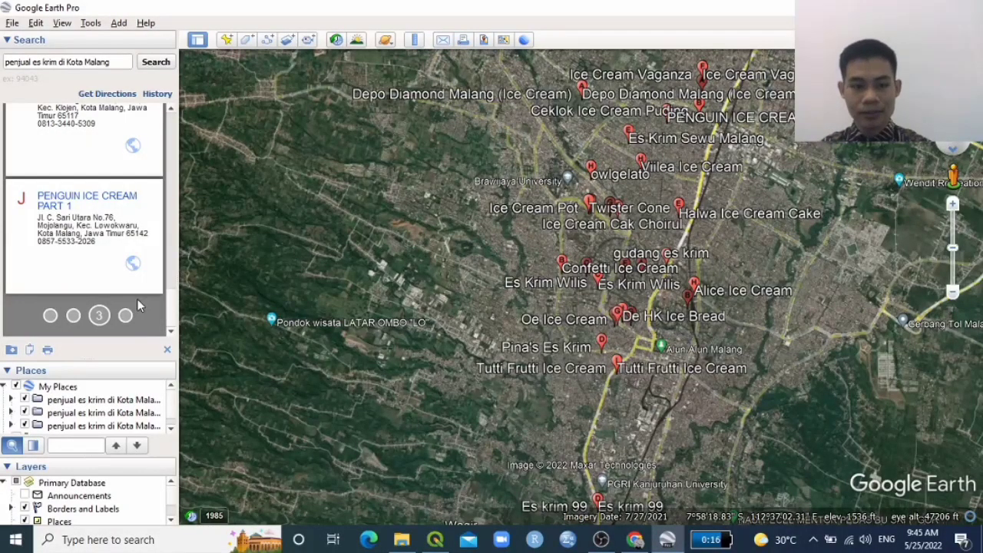
pyautogui.moveTo(172, 307); pyautogui.dragTo(215, 320)
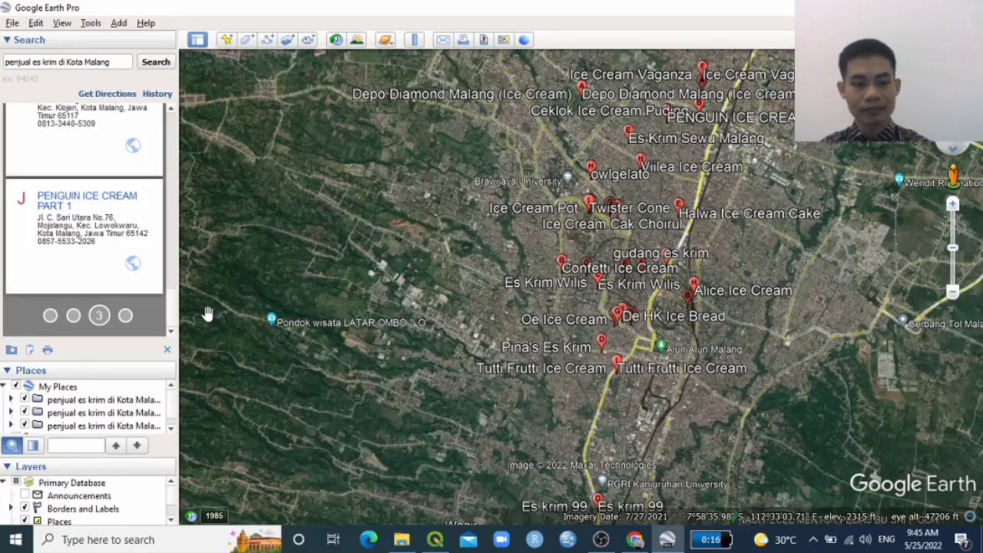
pyautogui.scroll(3, 171, 309)
pyautogui.scroll(-3, 171, 309)
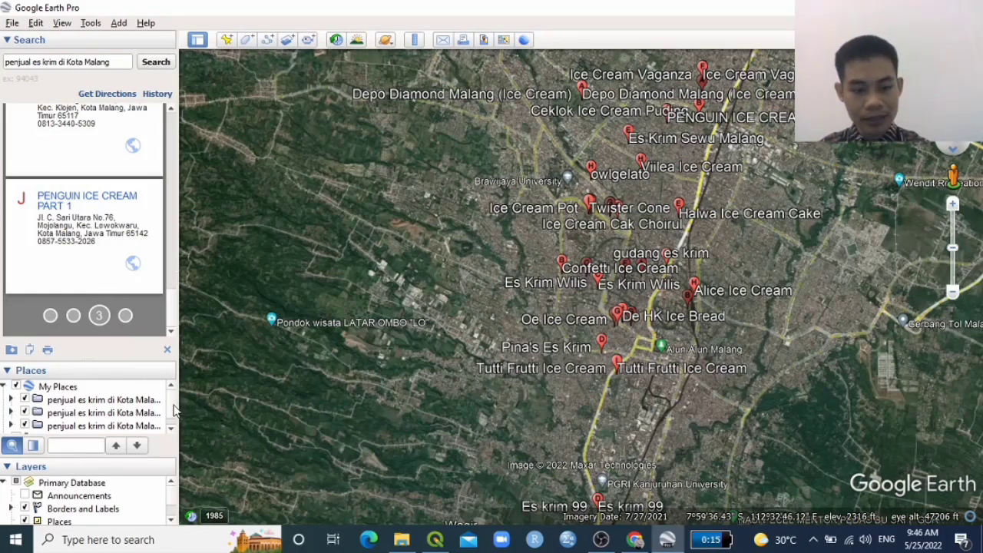
# Step: Check the saved folders in My Places and add the fourth page of search results to them
pyautogui.click(172, 428)
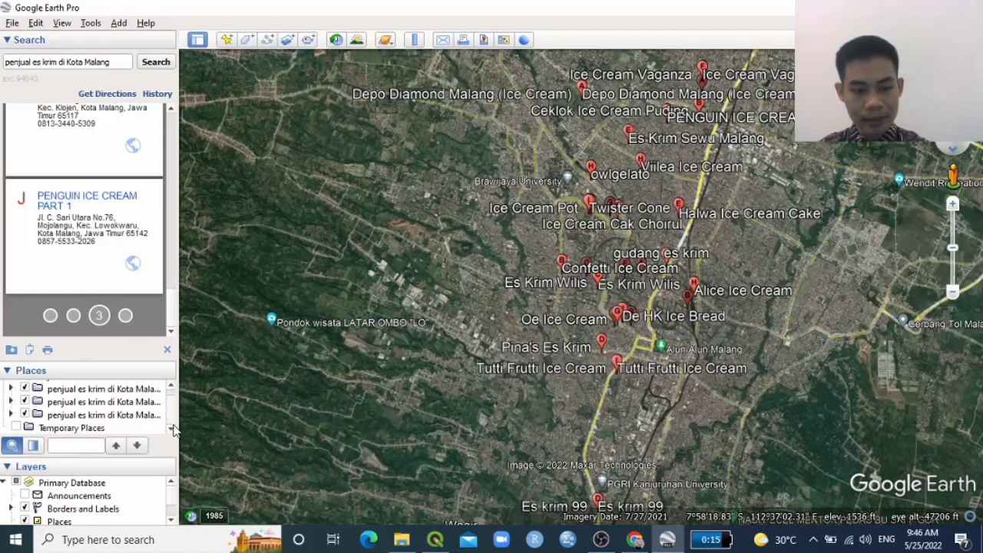
pyautogui.click(126, 315)
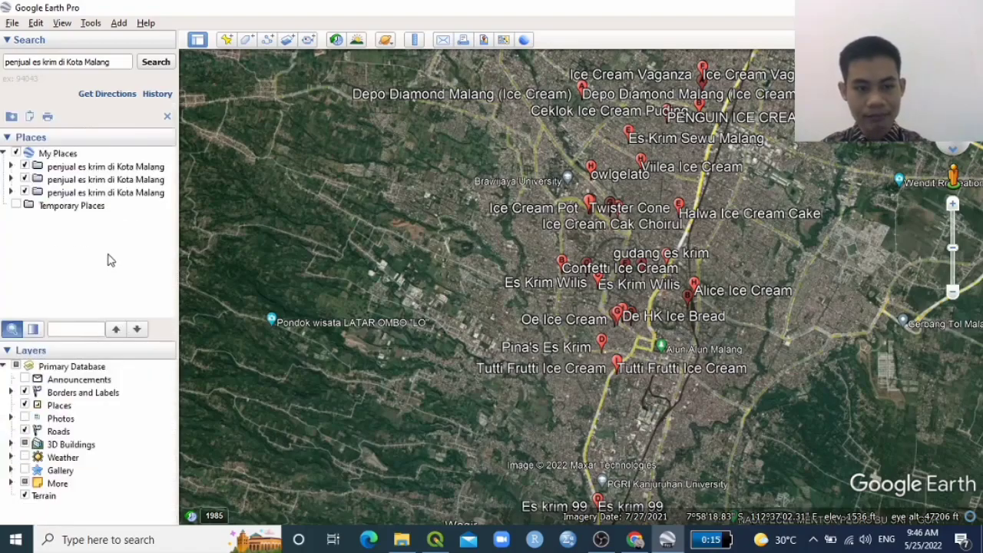
pyautogui.scroll(-10, 86, 282)
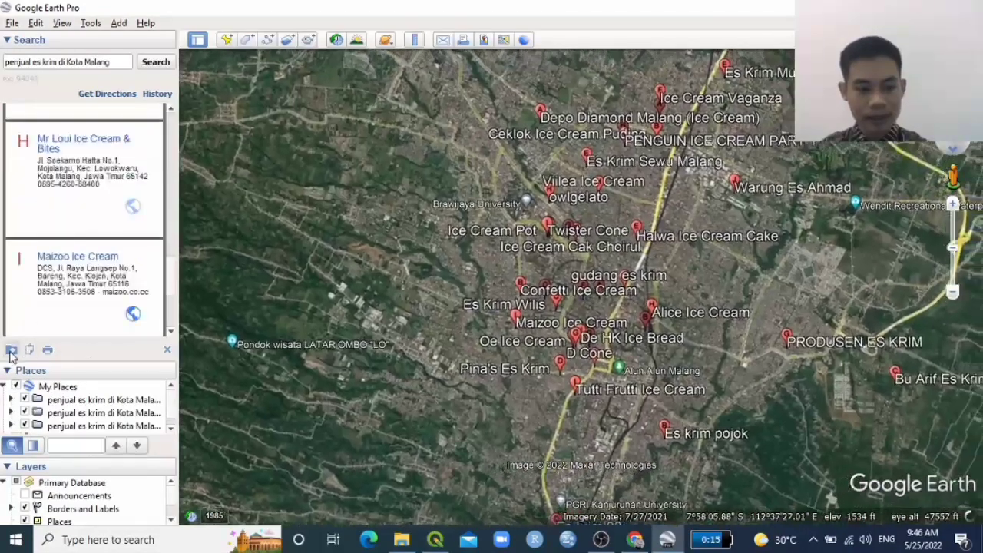
pyautogui.scroll(-5, 86, 292)
# Step: Go to the fifth page of search results and copy its listings to My Places
pyautogui.click(141, 319)
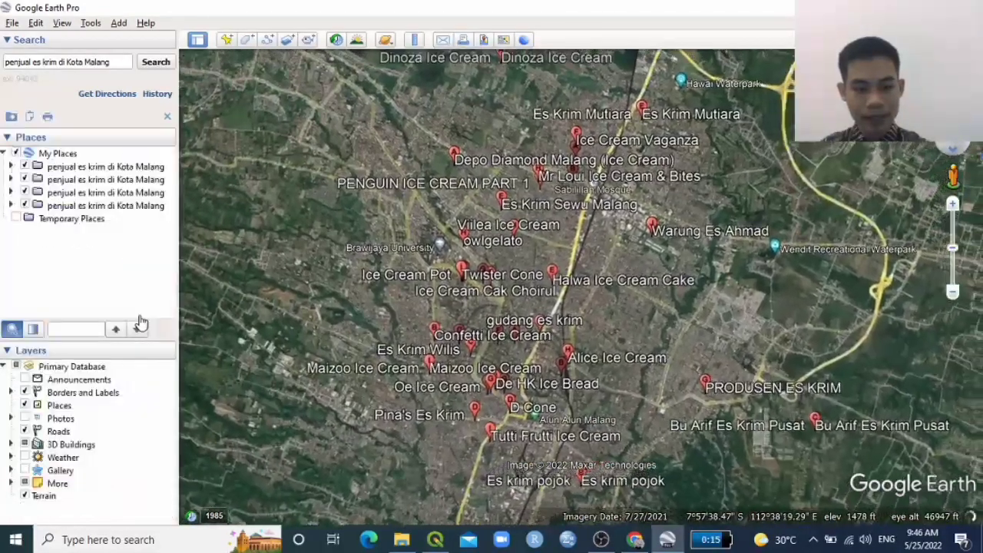
pyautogui.scroll(-5, 128, 242)
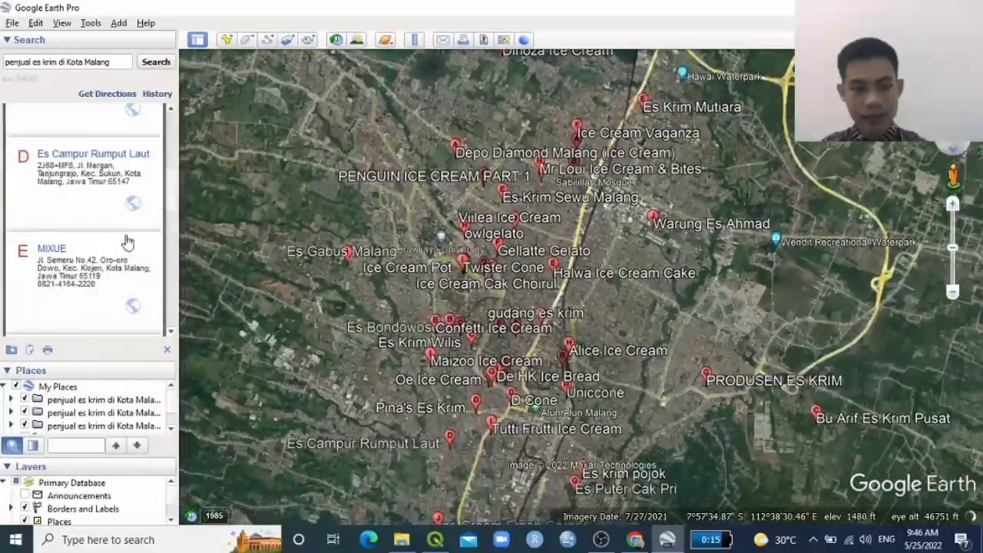
pyautogui.scroll(-8, 128, 242)
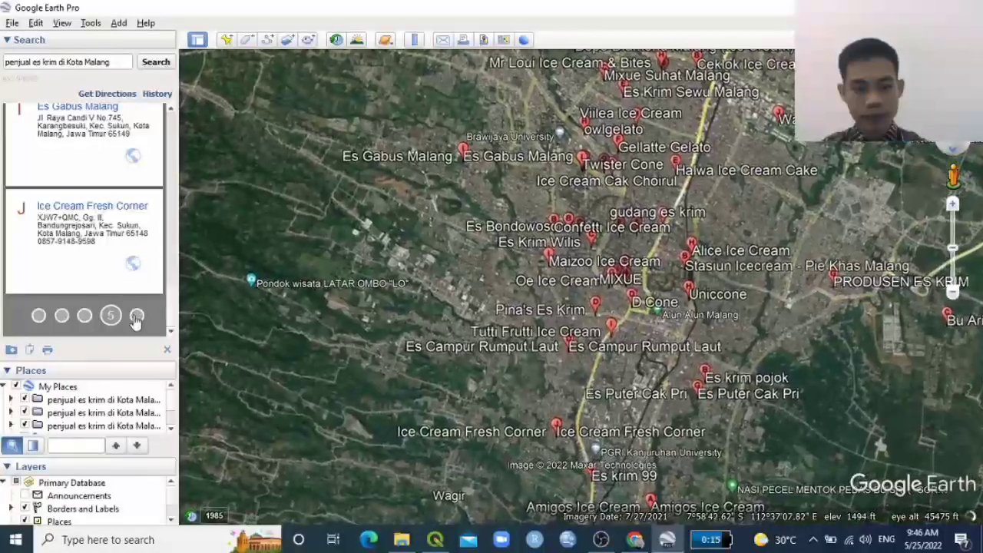
# Step: Go to the sixth page of search results and copy its listings to My Places
pyautogui.click(136, 318)
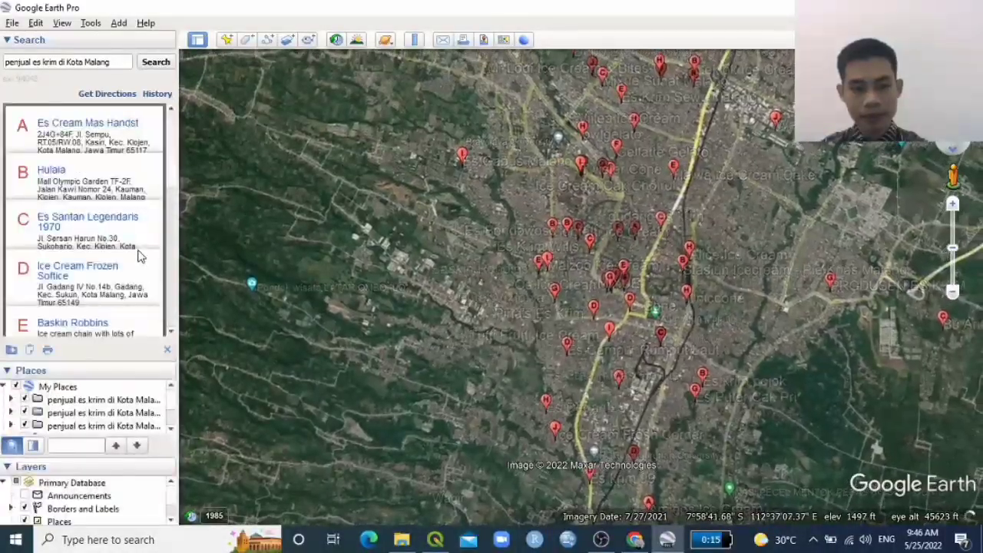
pyautogui.scroll(-8, 140, 256)
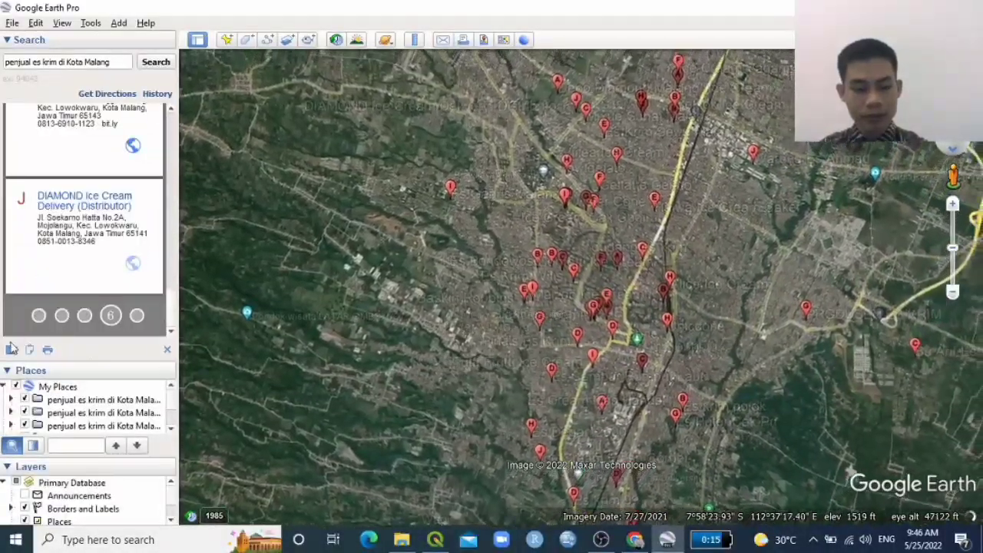
pyautogui.click(11, 349)
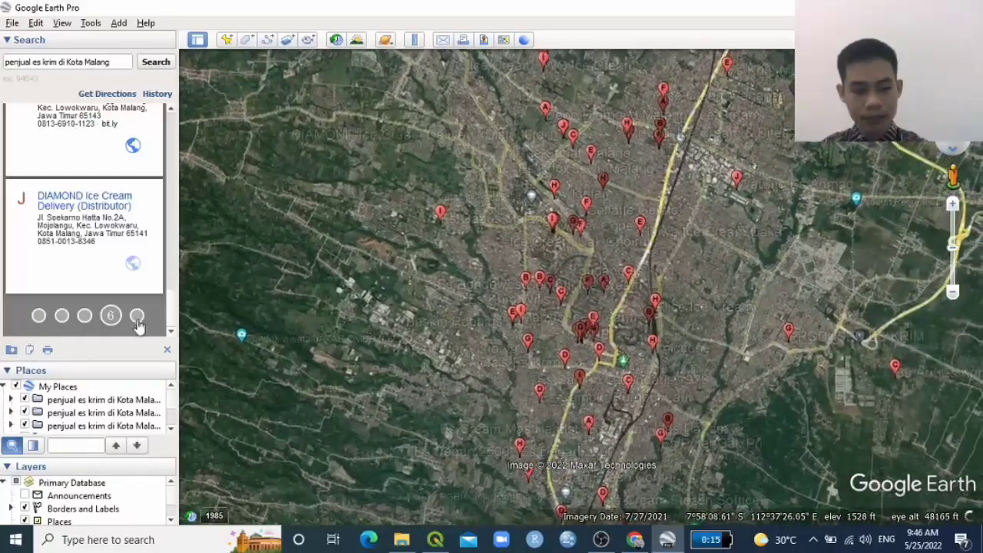
# Step: Copy the seventh and eighth pages of search results to My Places
pyautogui.click(137, 321)
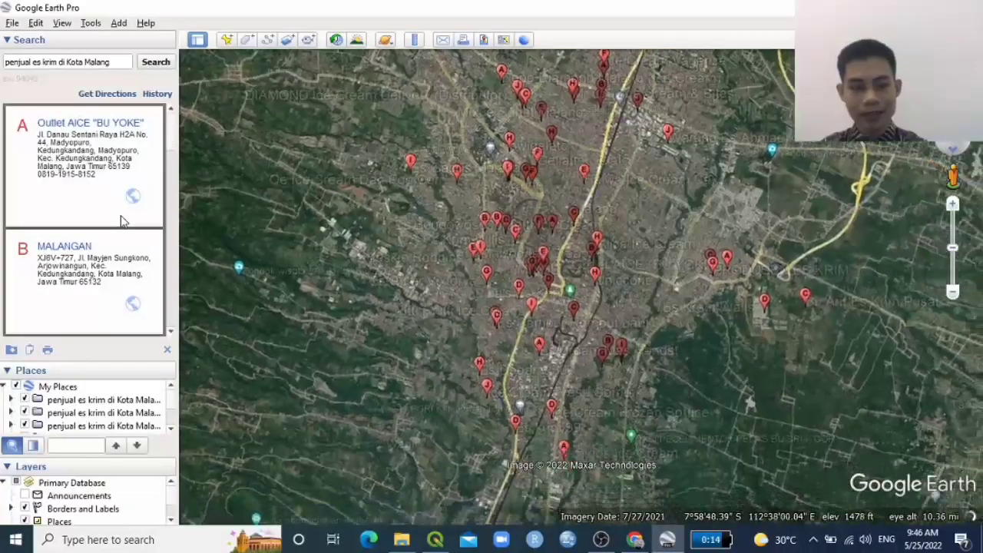
pyautogui.scroll(-10, 121, 221)
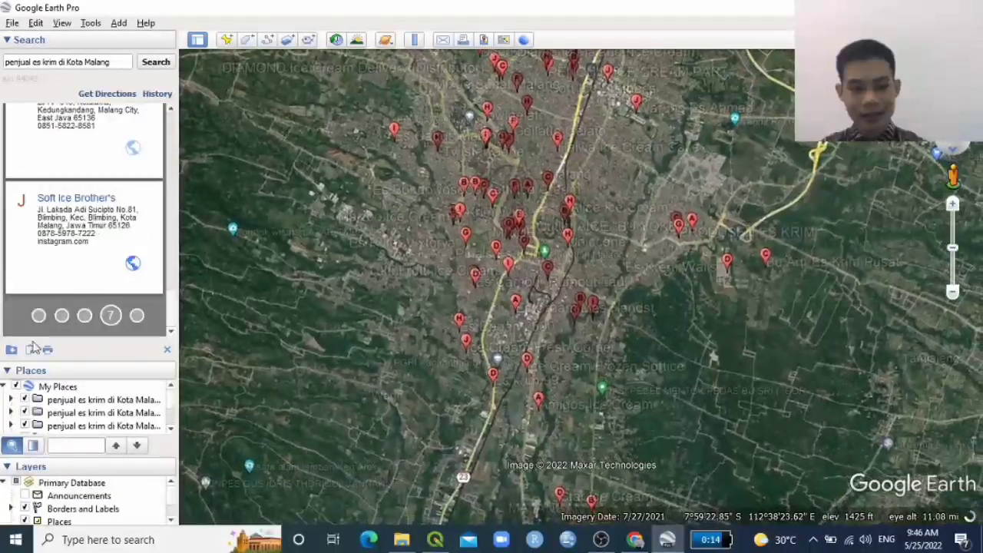
pyautogui.click(136, 318)
pyautogui.scroll(-10, 110, 235)
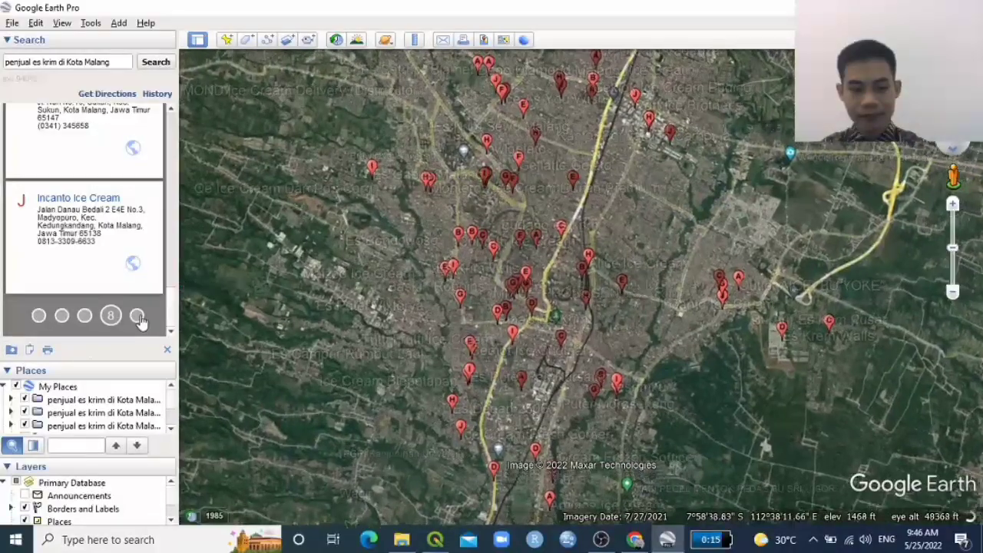
# Step: Go to the ninth page of search results and copy its listings to My Places
pyautogui.click(137, 316)
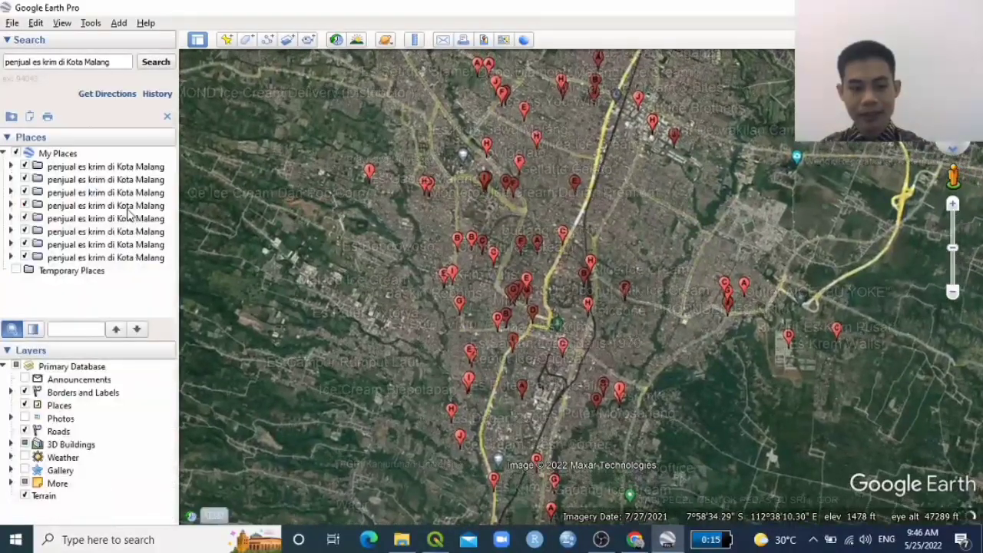
pyautogui.scroll(-7, 81, 244)
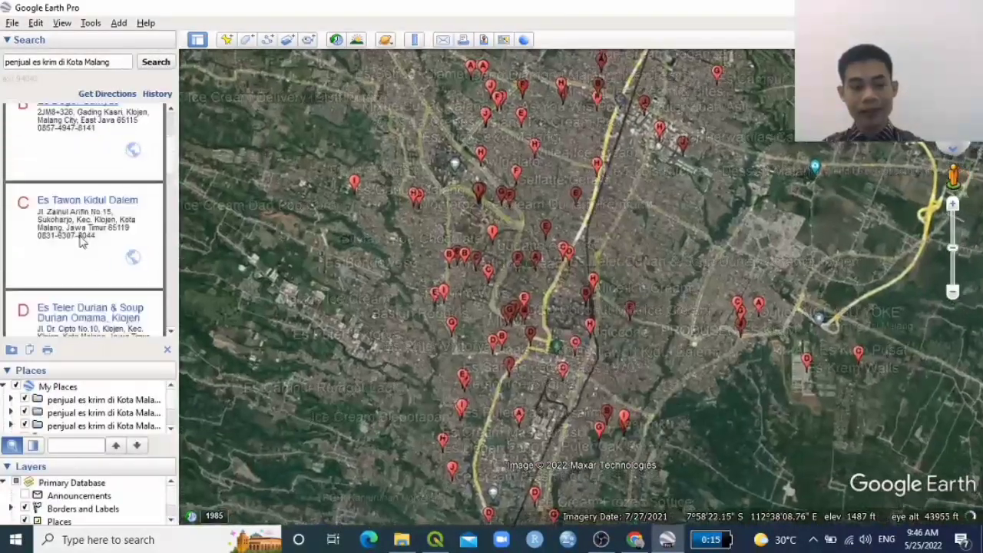
pyautogui.scroll(-5, 95, 256)
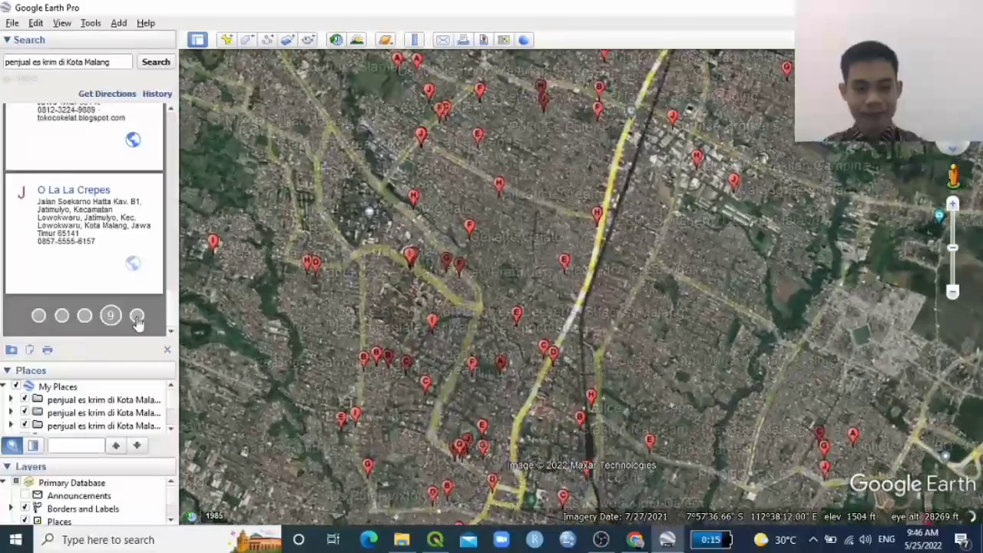
# Step: Copy the tenth and eleventh pages of search results to My Places
pyautogui.click(136, 315)
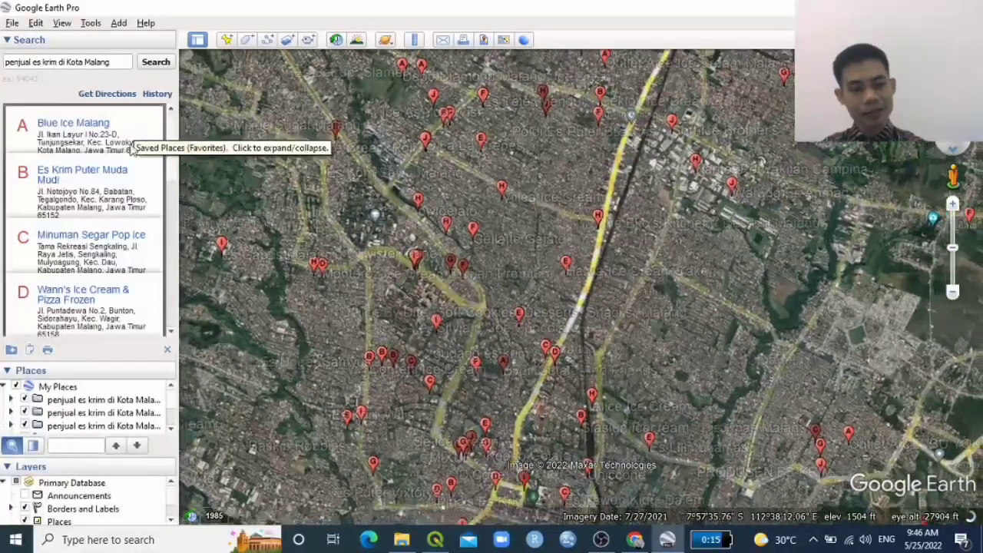
pyautogui.scroll(-10, 128, 212)
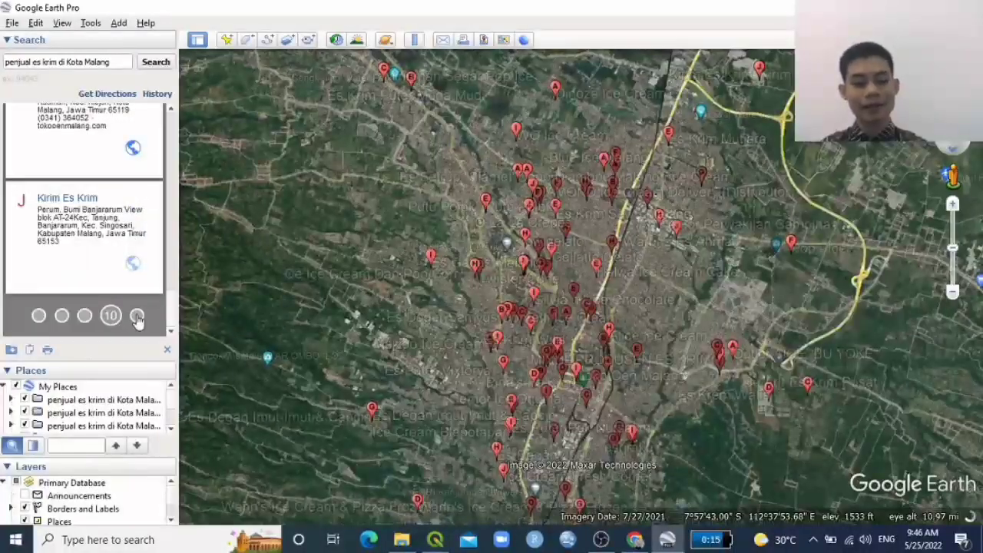
pyautogui.click(167, 349)
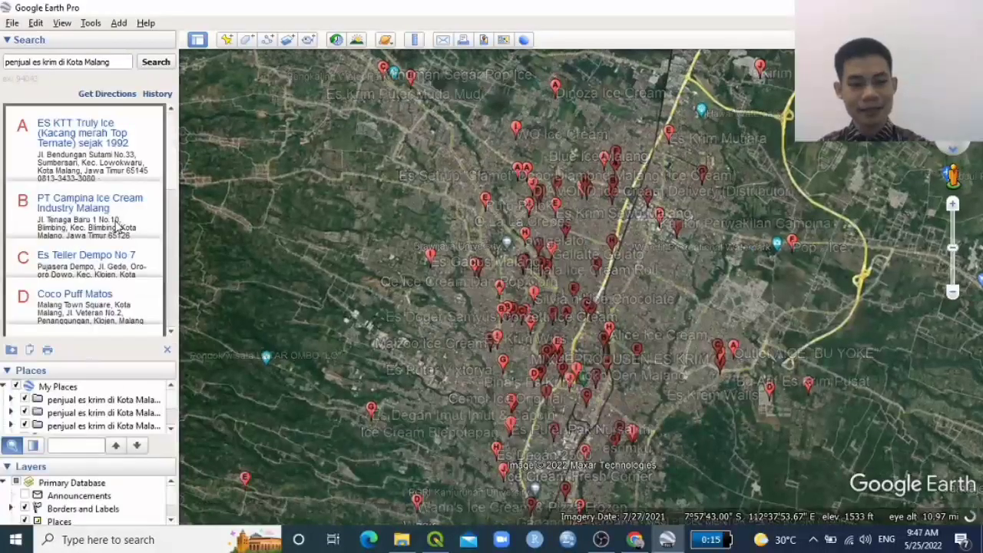
pyautogui.scroll(-10, 114, 242)
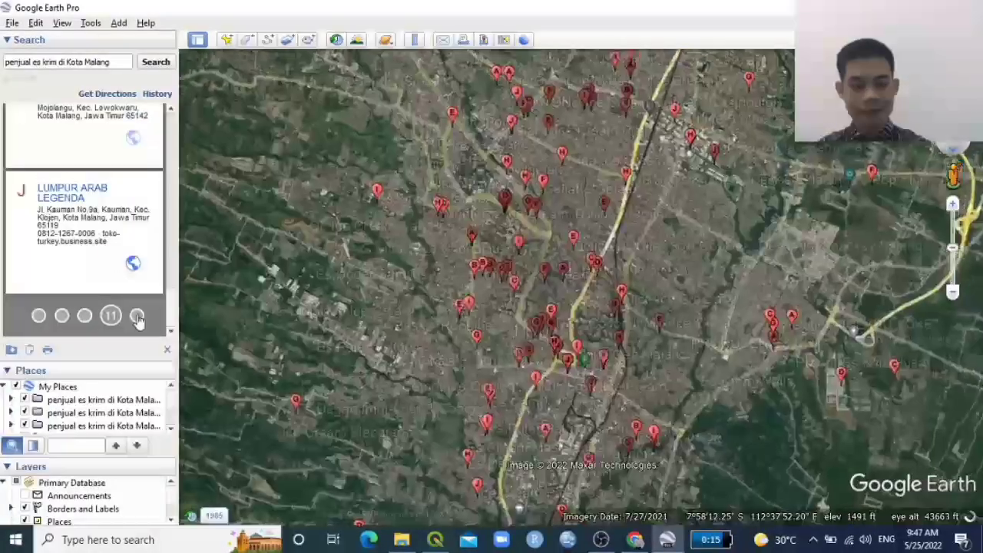
# Step: Copy the twelfth and thirteenth pages of search results to My Places
pyautogui.click(136, 317)
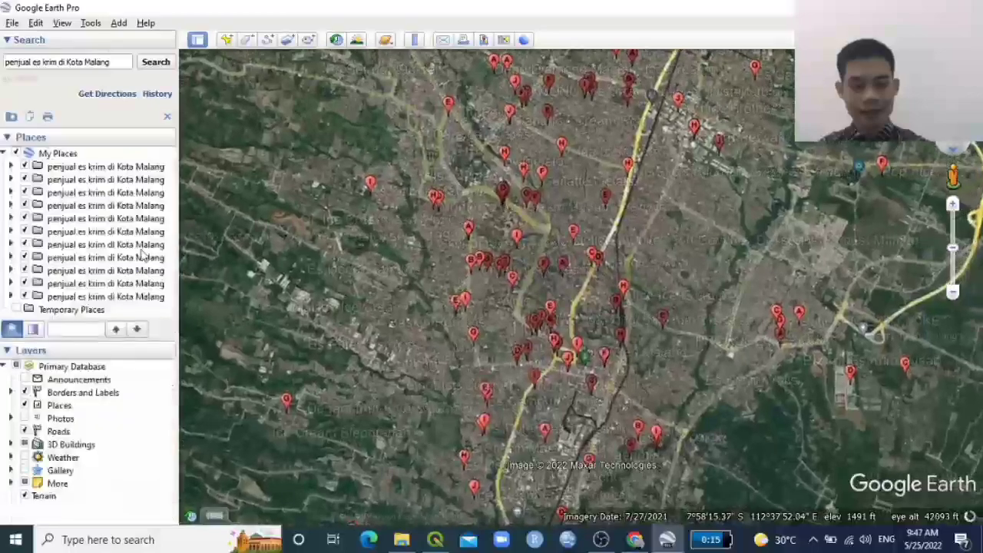
pyautogui.scroll(-10, 128, 230)
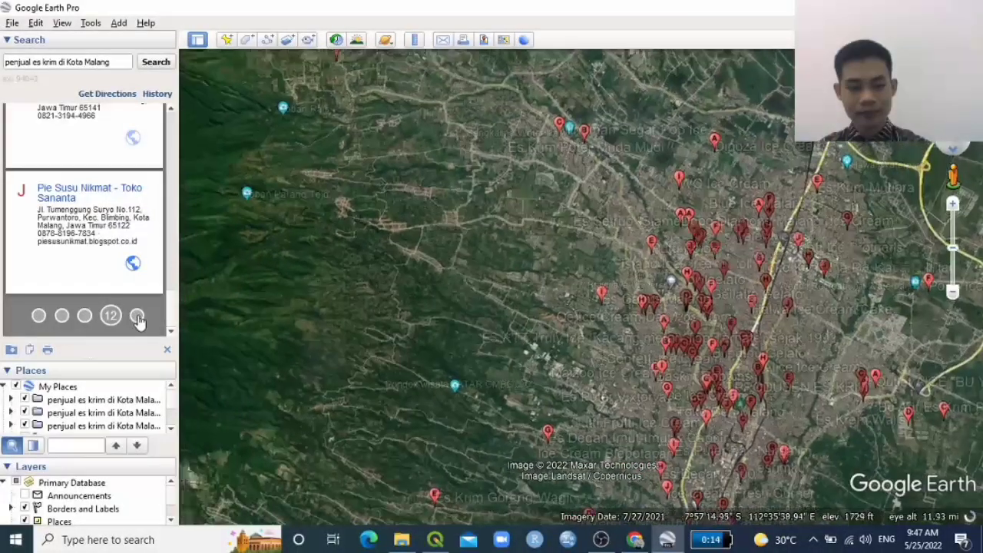
pyautogui.click(137, 317)
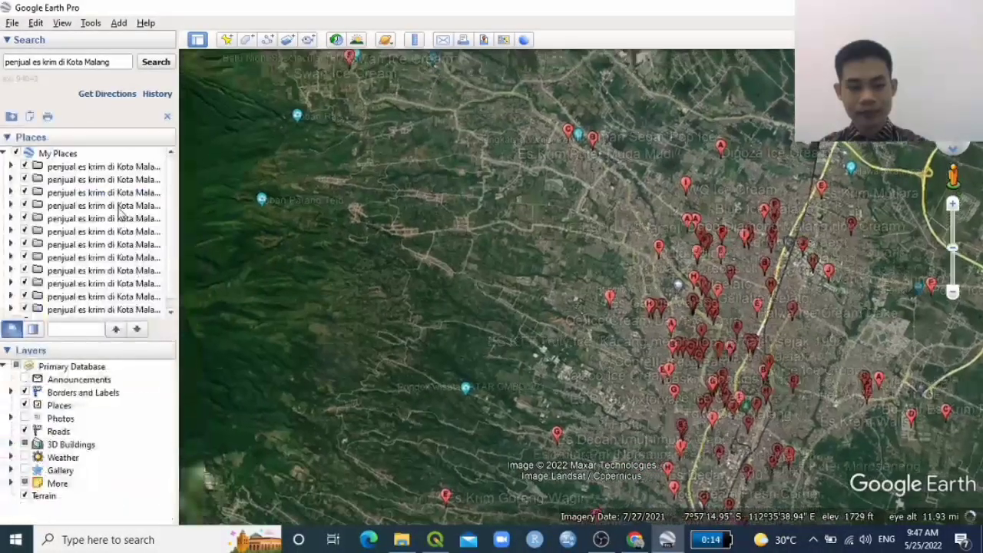
pyautogui.scroll(-1, 121, 212)
pyautogui.scroll(-10, 123, 209)
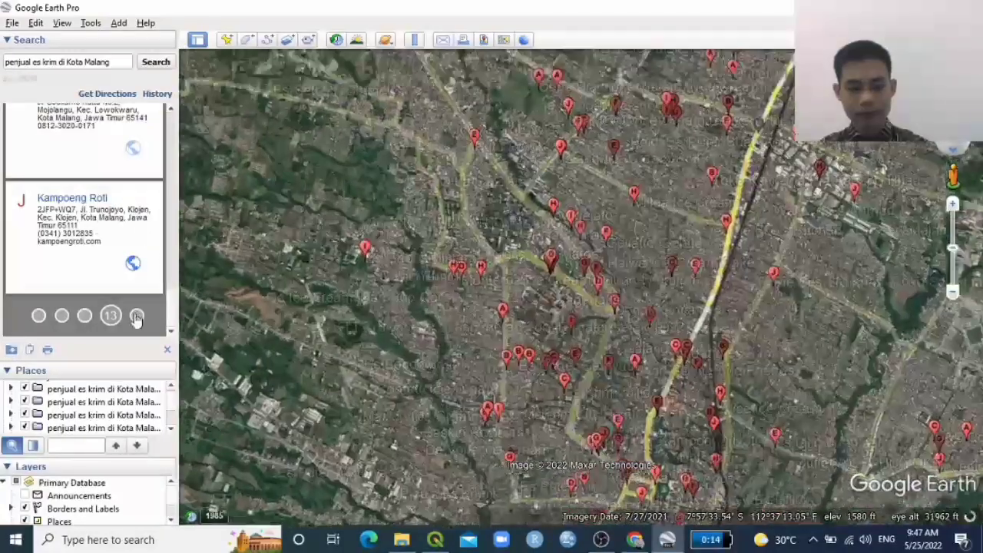
# Step: Copy the fourteenth and fifteenth pages of search results to My Places
pyautogui.click(167, 349)
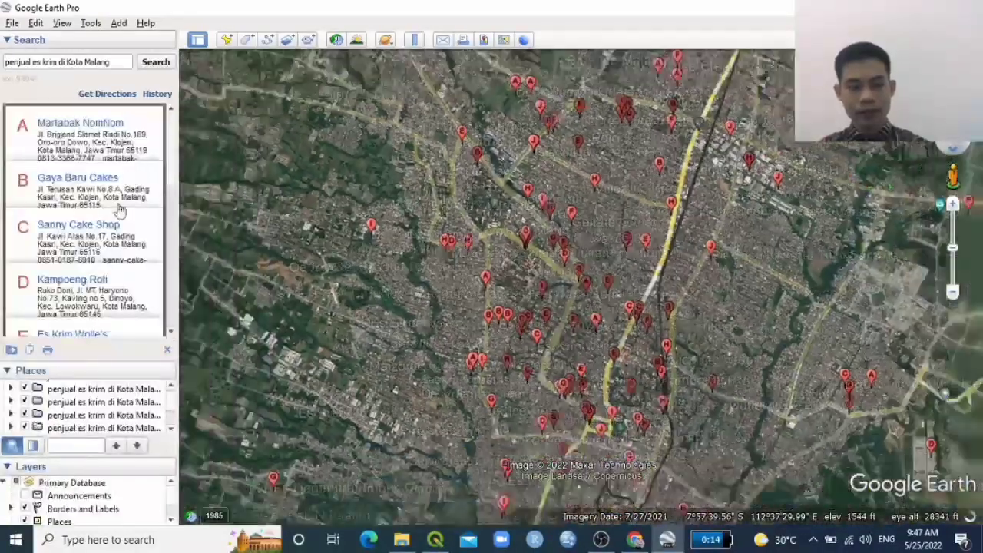
pyautogui.scroll(-10, 121, 222)
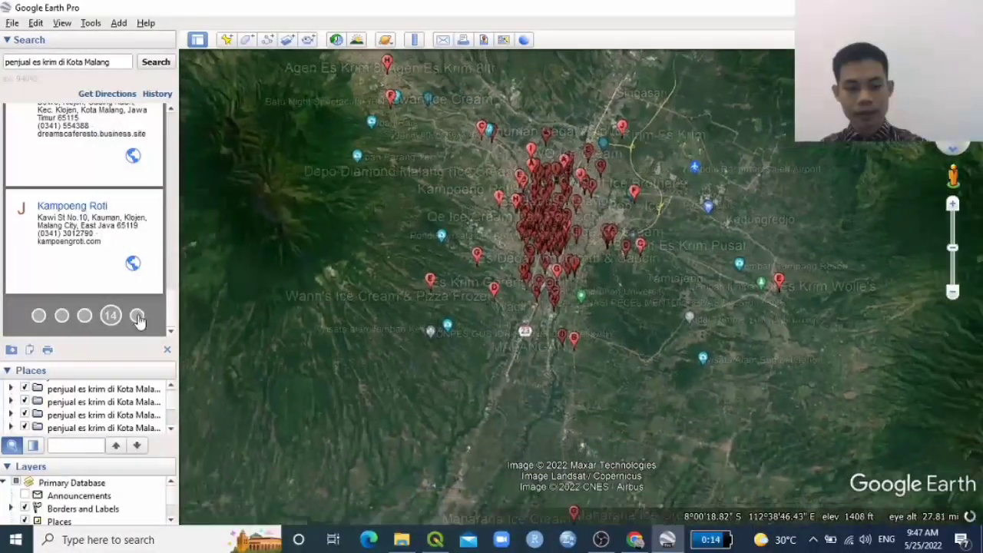
pyautogui.click(137, 317)
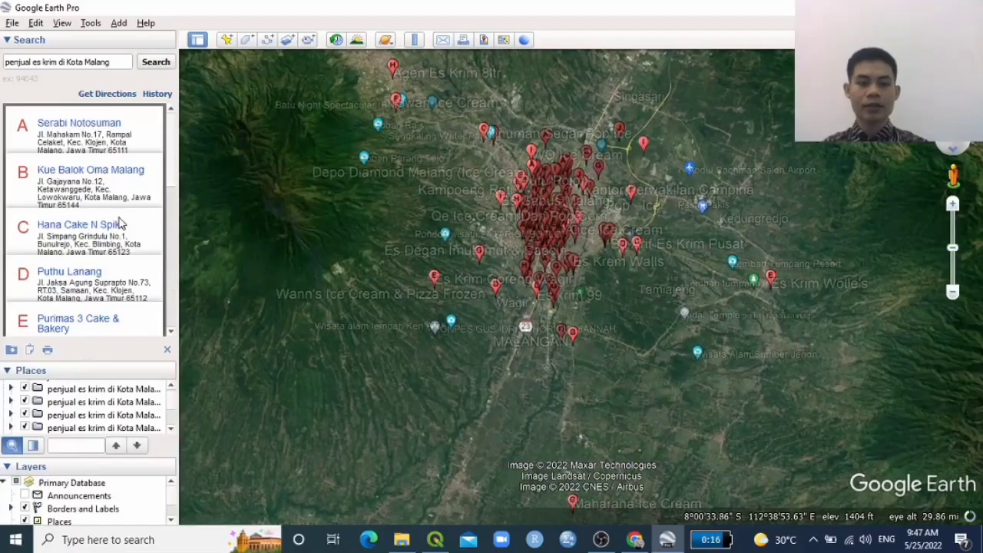
pyautogui.scroll(-10, 115, 233)
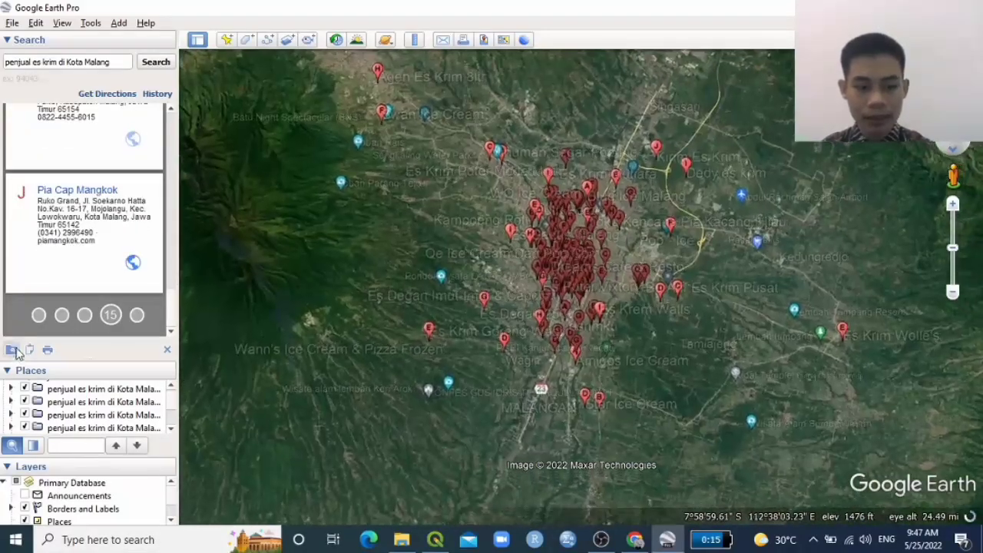
# Step: Copy the sixteenth and seventeenth pages of search results to My Places
pyautogui.click(139, 316)
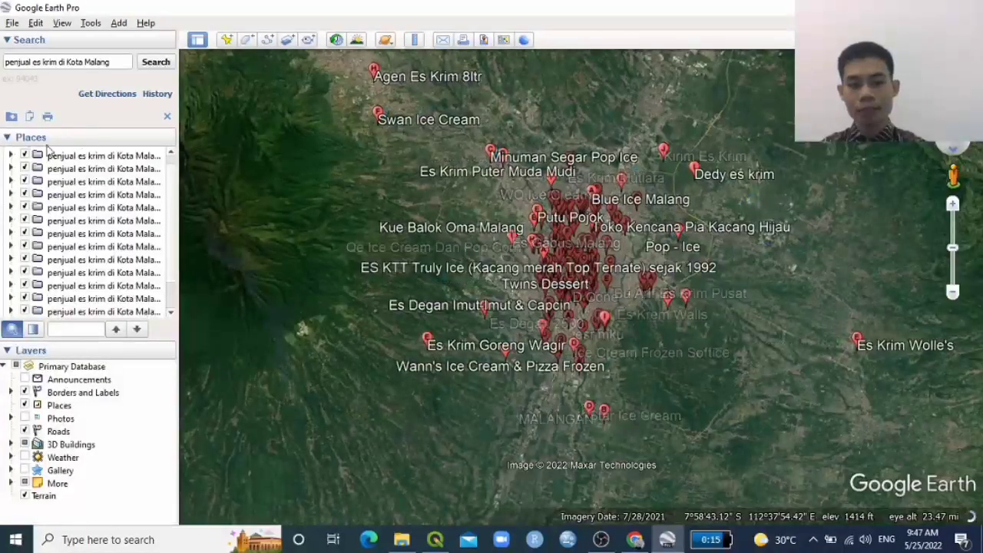
pyautogui.scroll(-5, 90, 229)
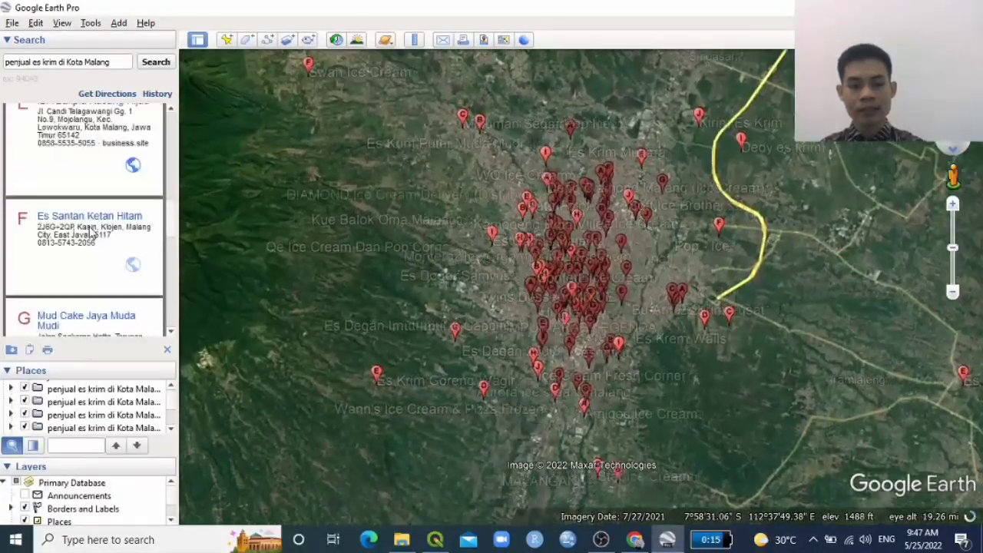
pyautogui.scroll(-5, 91, 228)
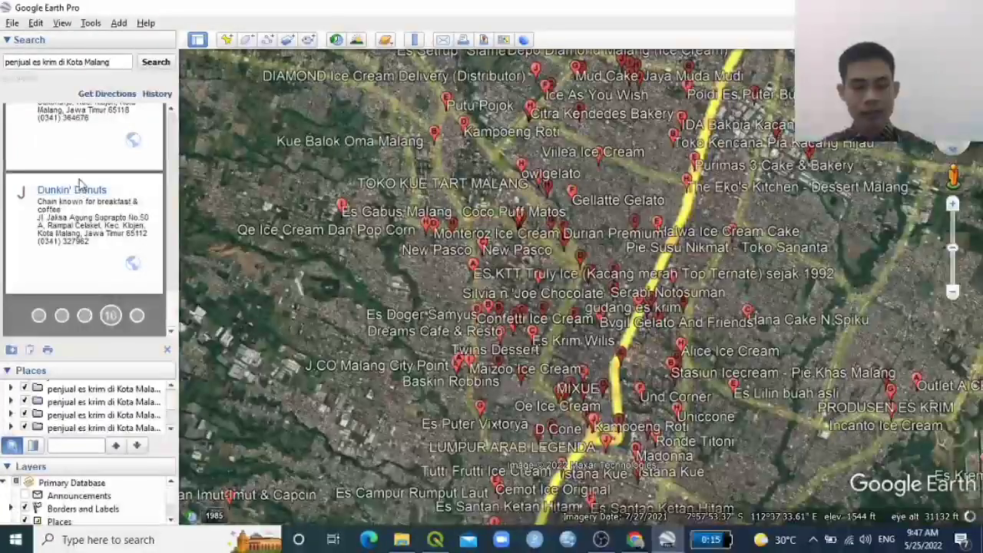
pyautogui.click(137, 315)
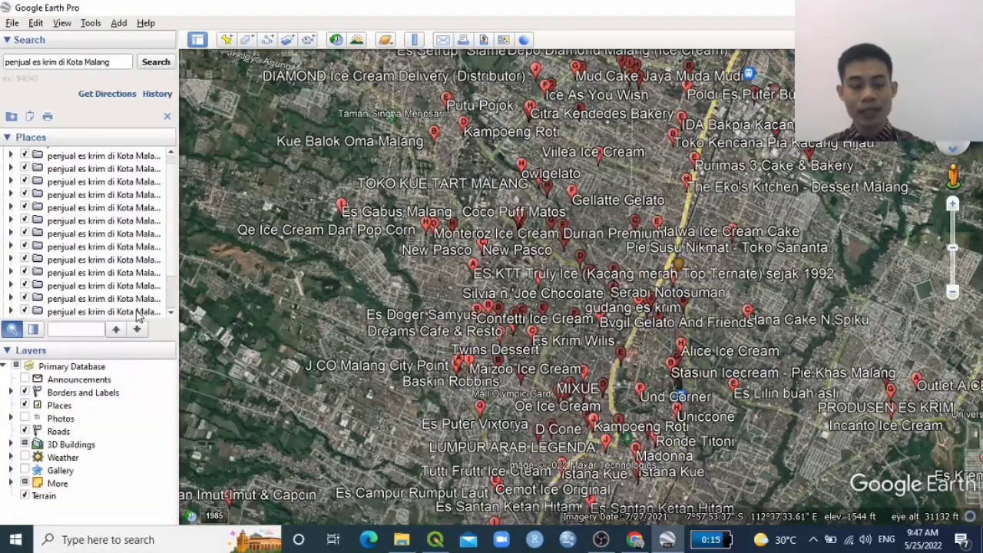
pyautogui.scroll(-2, 109, 231)
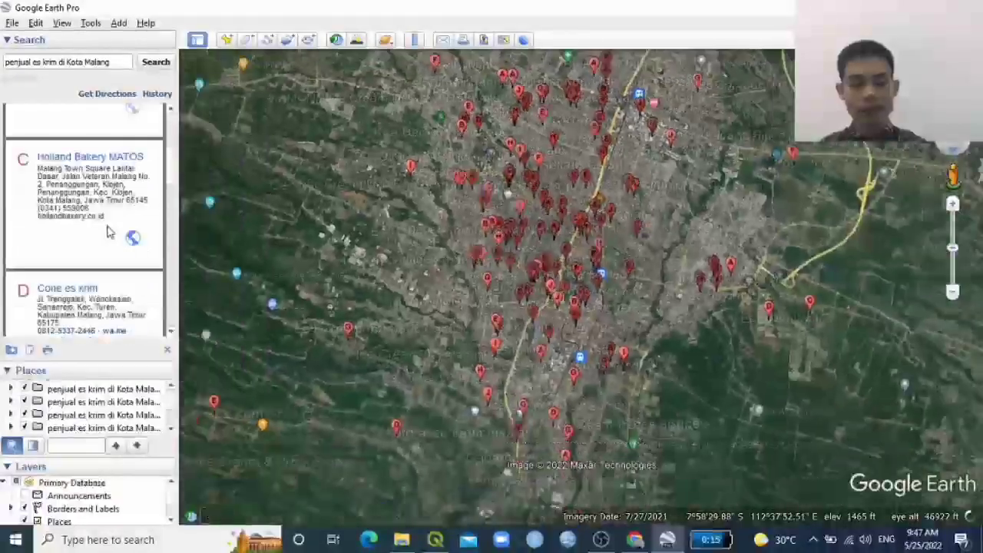
pyautogui.scroll(-8, 109, 233)
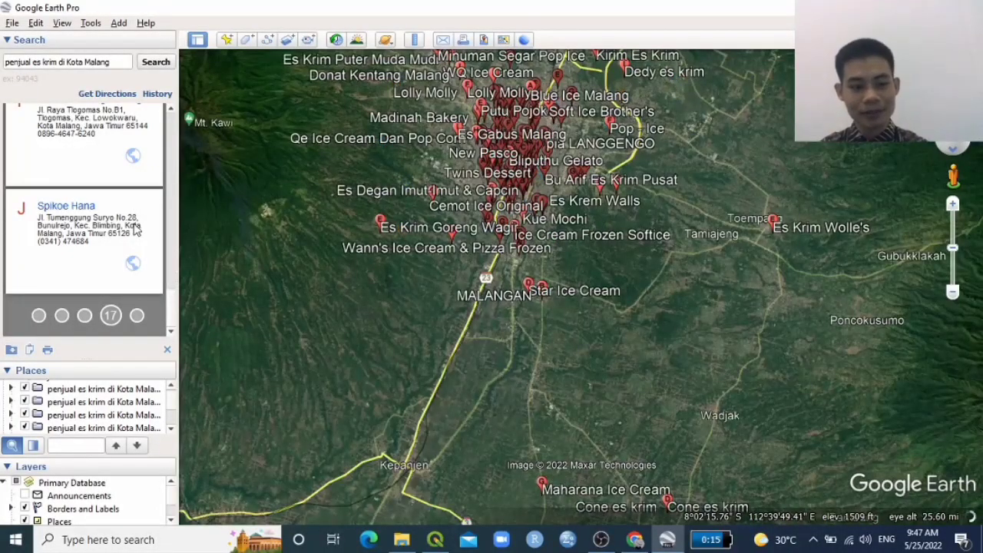
# Step: Copy the eighteenth and nineteenth pages of search results to My Places
pyautogui.click(137, 316)
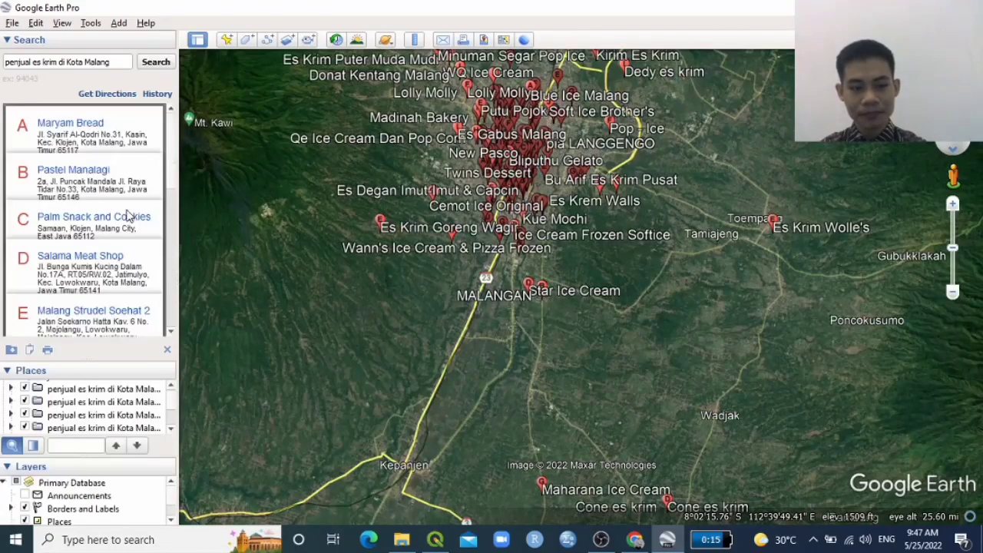
pyautogui.scroll(-10, 126, 223)
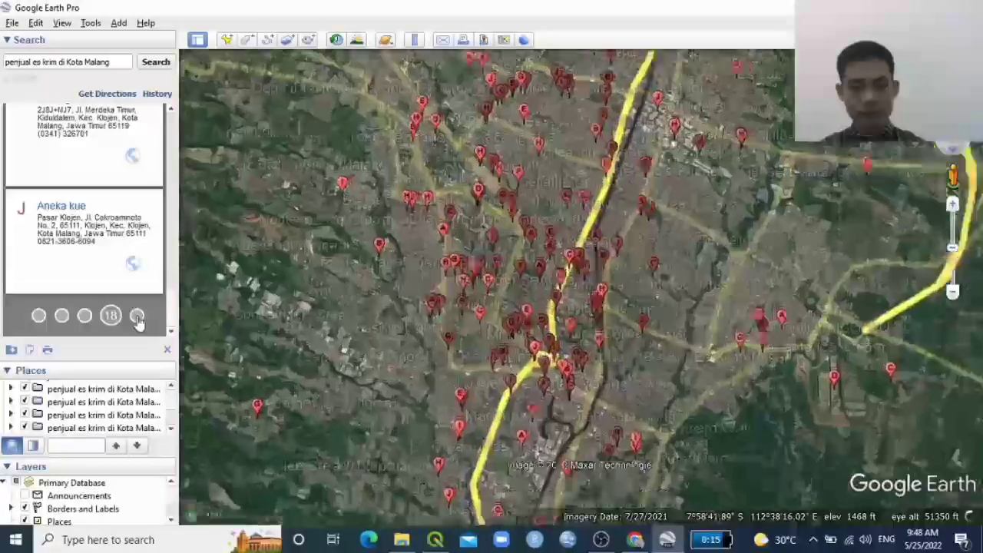
pyautogui.click(137, 316)
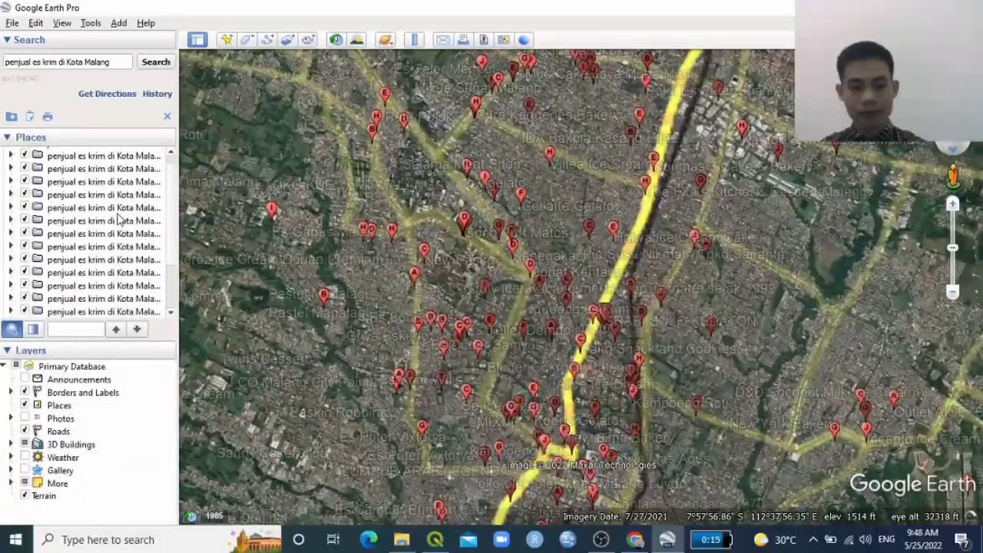
pyautogui.scroll(-10, 100, 238)
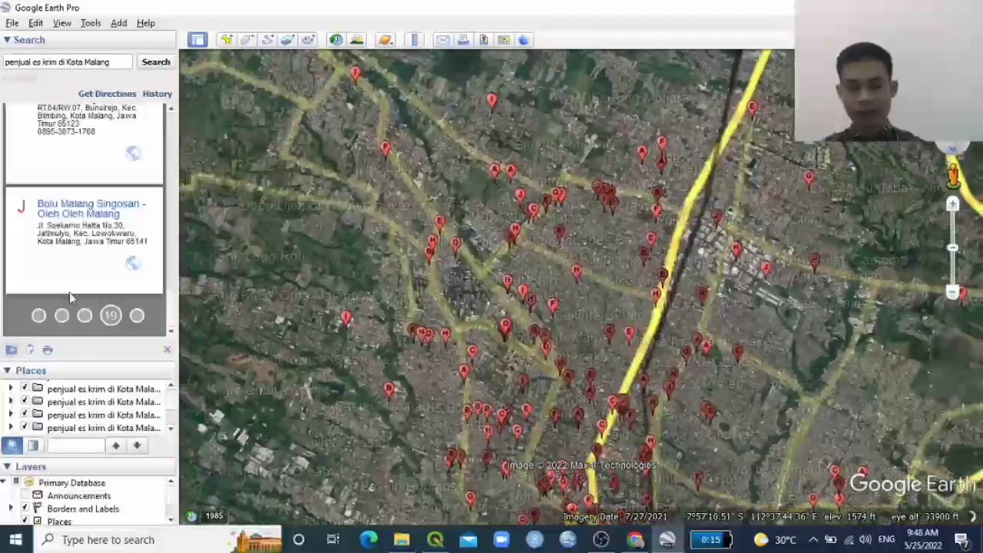
# Step: Copy the twentieth page of search results to My Places and enlarge the Places list to show all saved folders
pyautogui.click(137, 315)
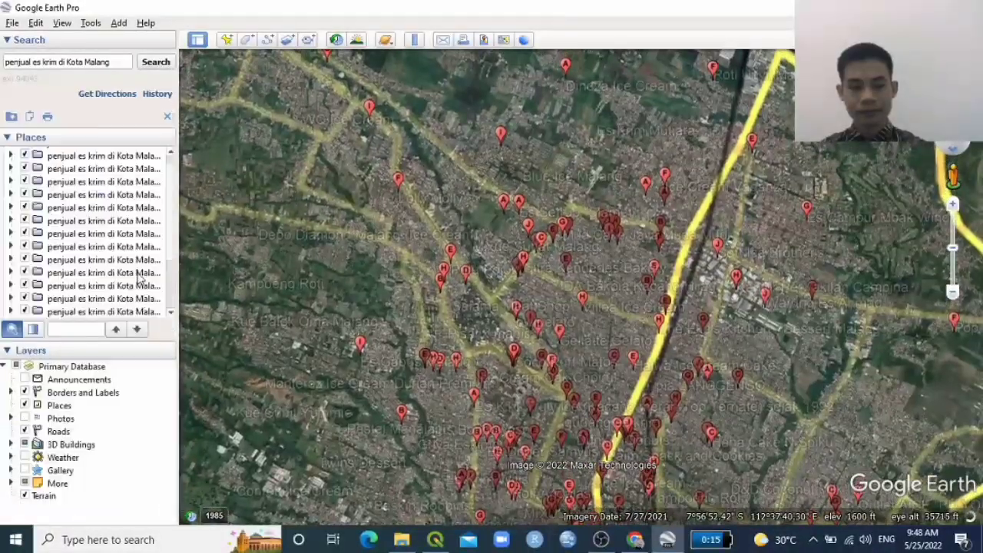
pyautogui.scroll(-10, 120, 266)
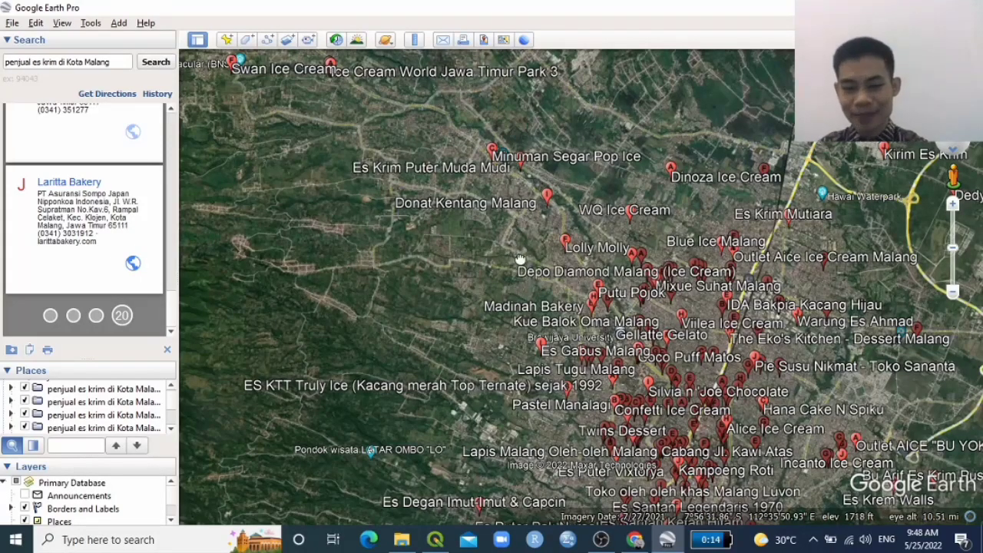
pyautogui.moveTo(523, 261); pyautogui.dragTo(500, 227)
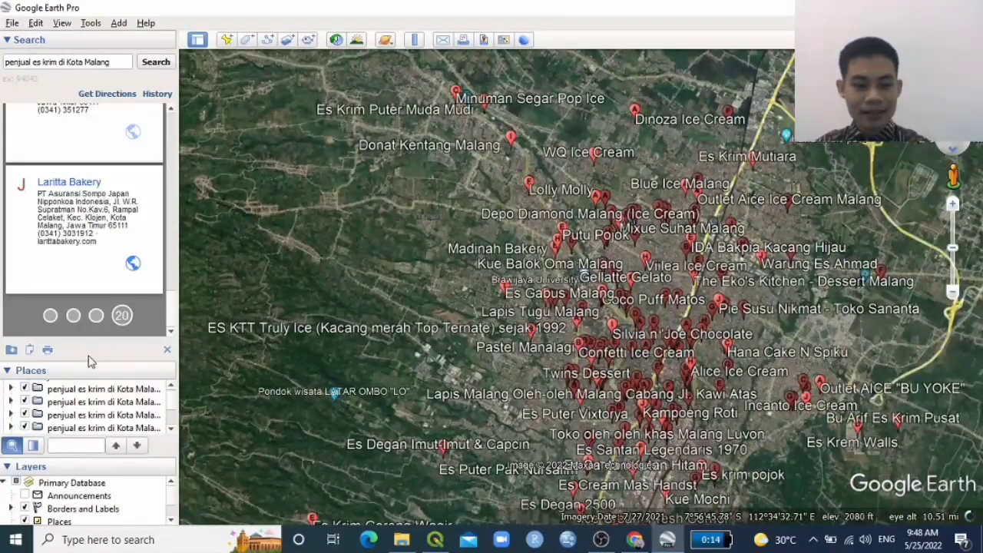
pyautogui.moveTo(85, 359); pyautogui.dragTo(146, 44)
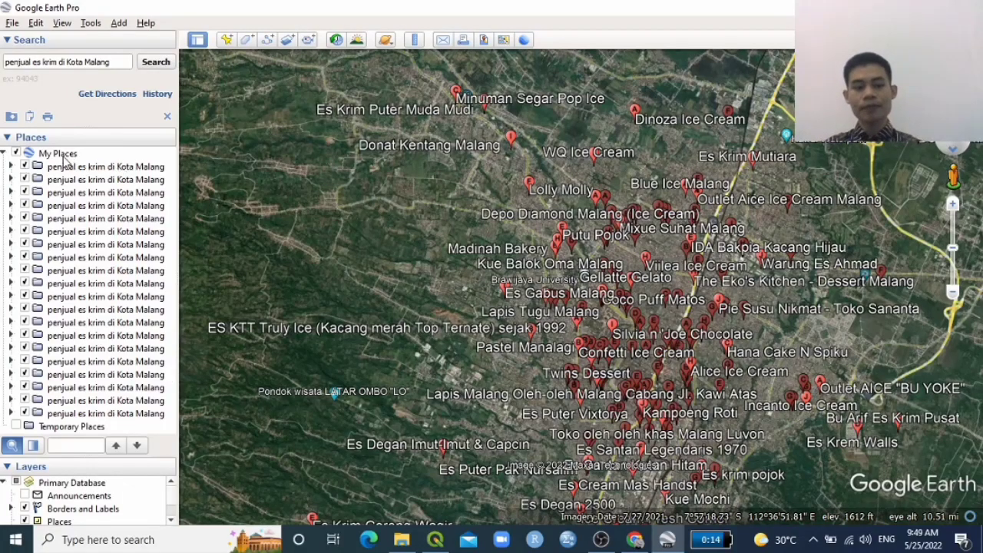
pyautogui.rightClick(112, 168)
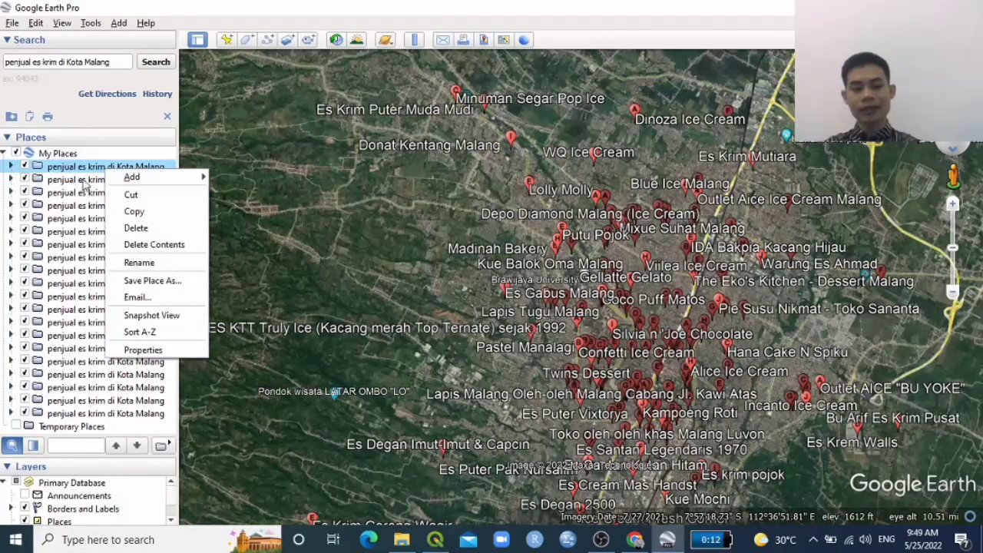
pyautogui.click(106, 144)
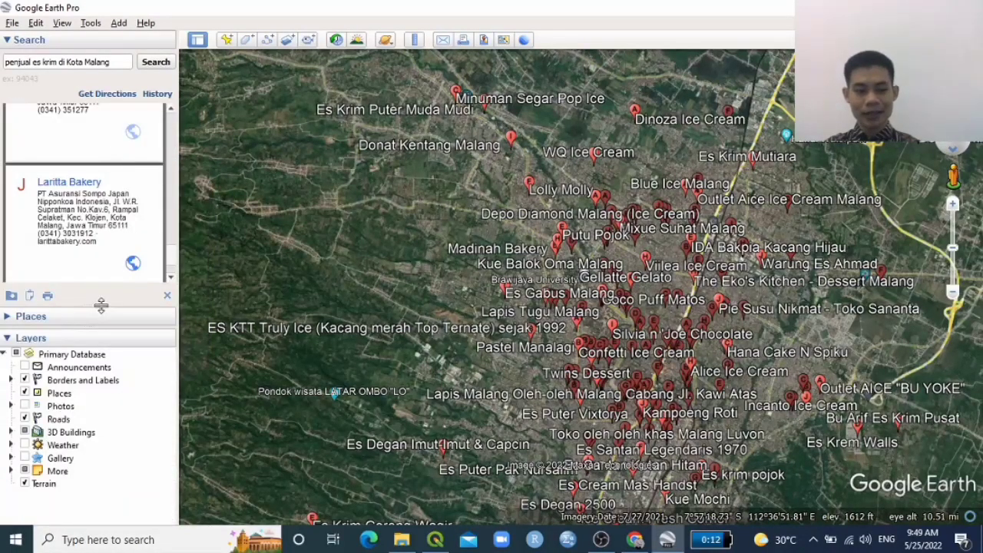
pyautogui.click(6, 316)
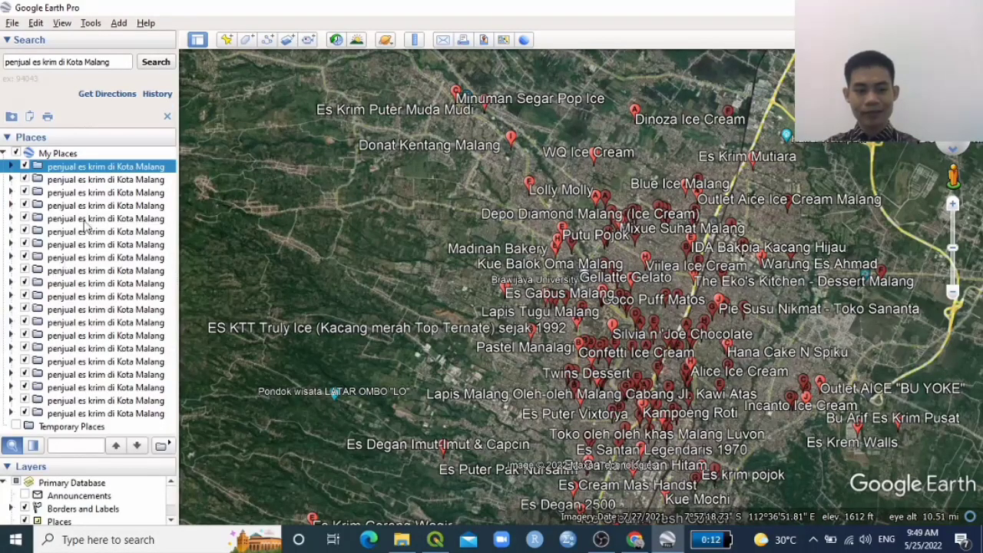
# Step: Save My Places as a KML file named "penjual eskrim di kota malang" in the APA HAYO folder
pyautogui.click(90, 154)
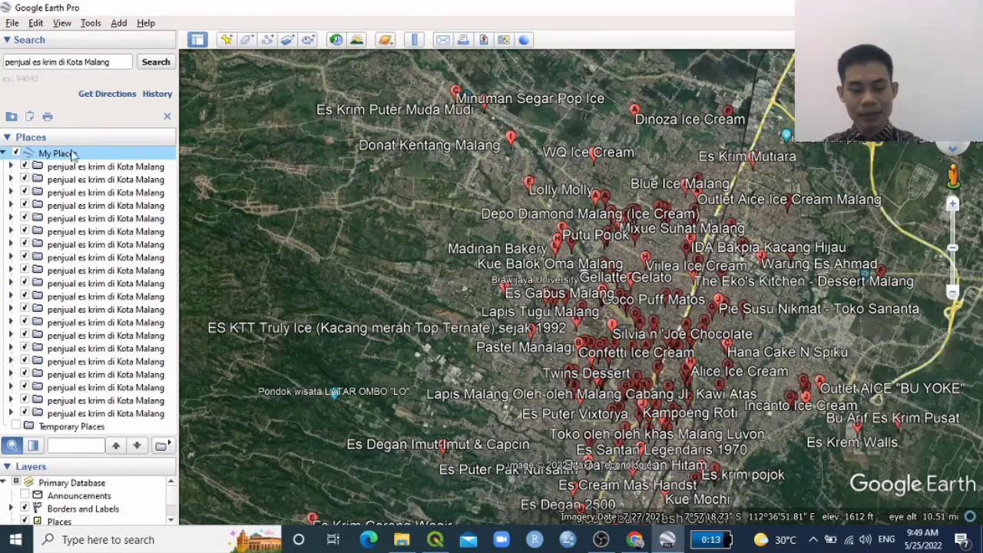
pyautogui.rightClick(100, 154)
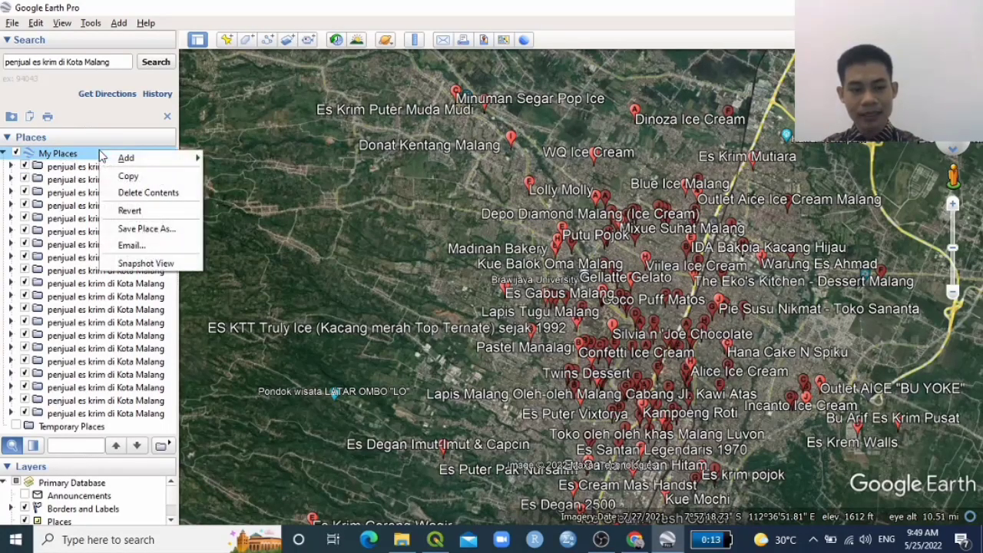
pyautogui.click(146, 229)
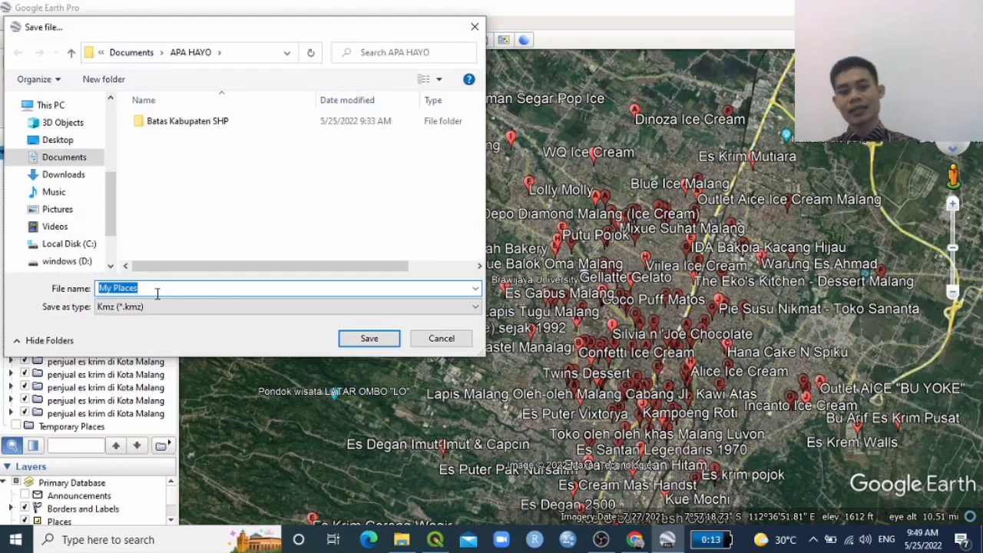
pyautogui.write('tem')
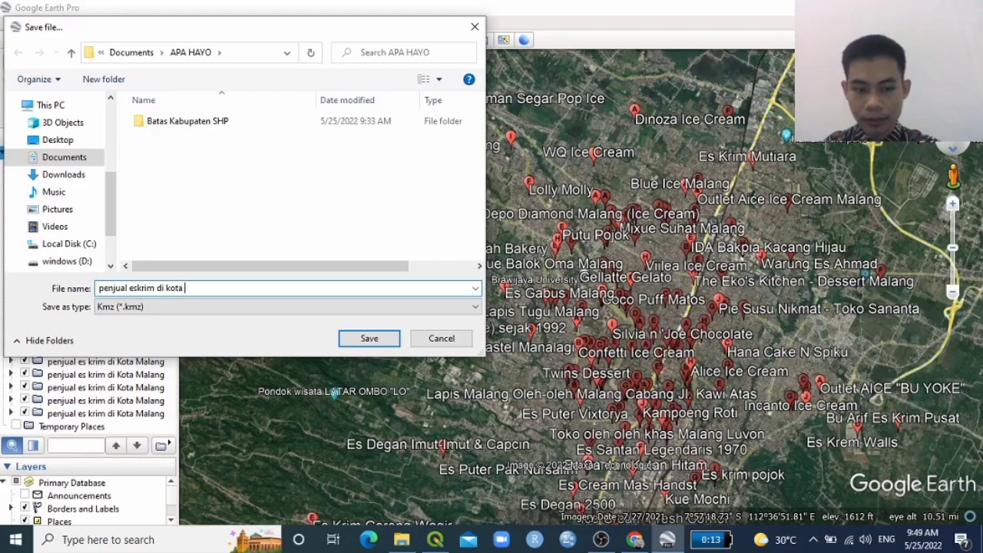
pyautogui.click(153, 307)
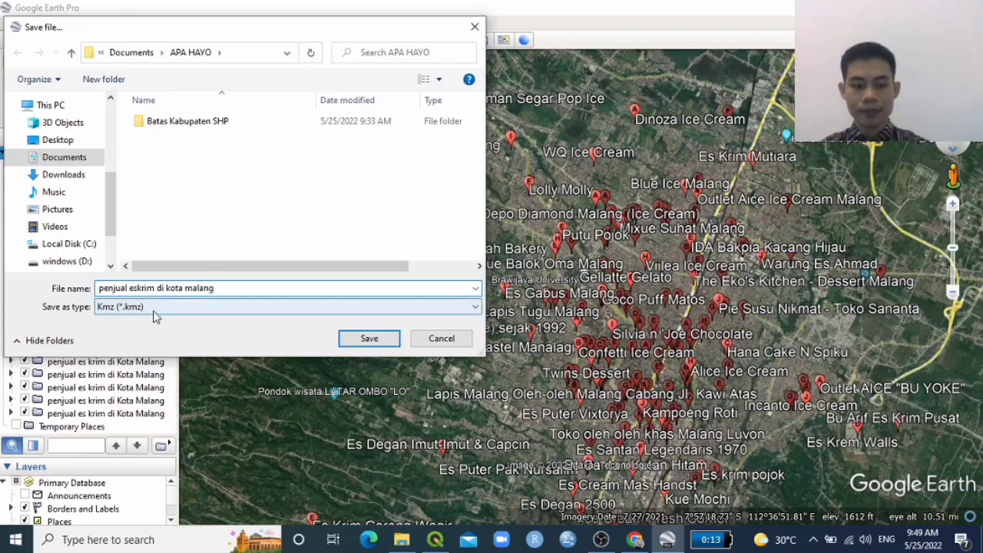
pyautogui.click(154, 333)
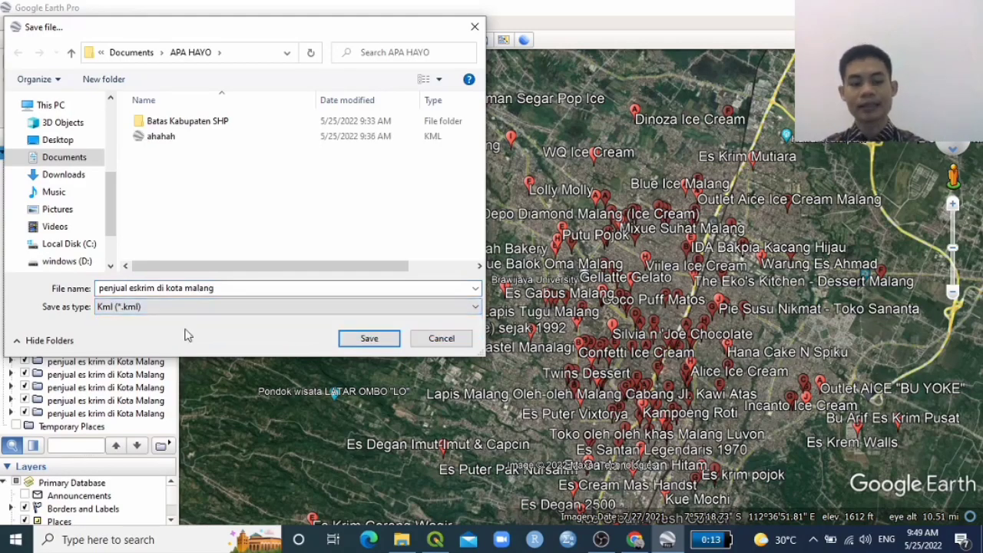
pyautogui.click(381, 338)
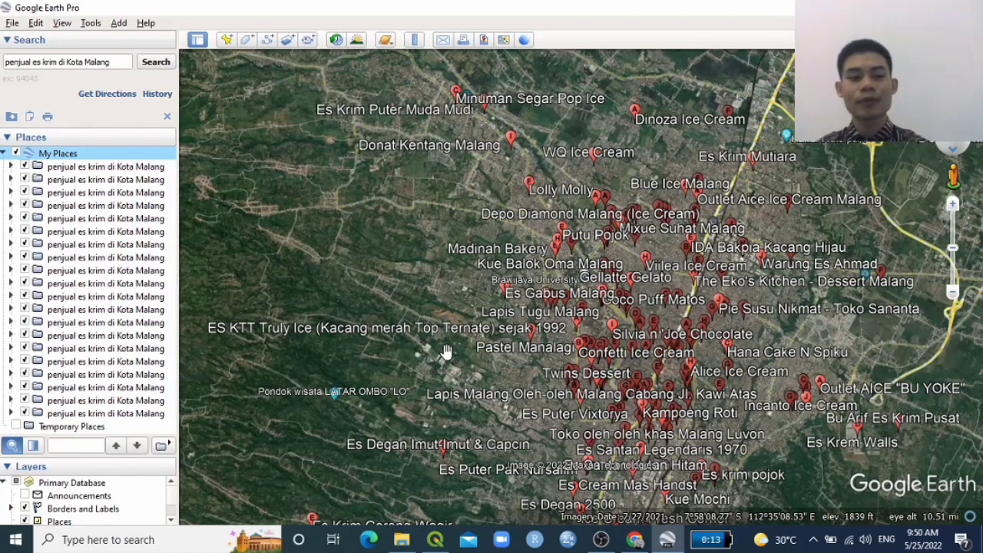
# Step: Switch to File Explorer and open the app chooser for the "penjual eskrim di kota malang" KML file
pyautogui.click(402, 542)
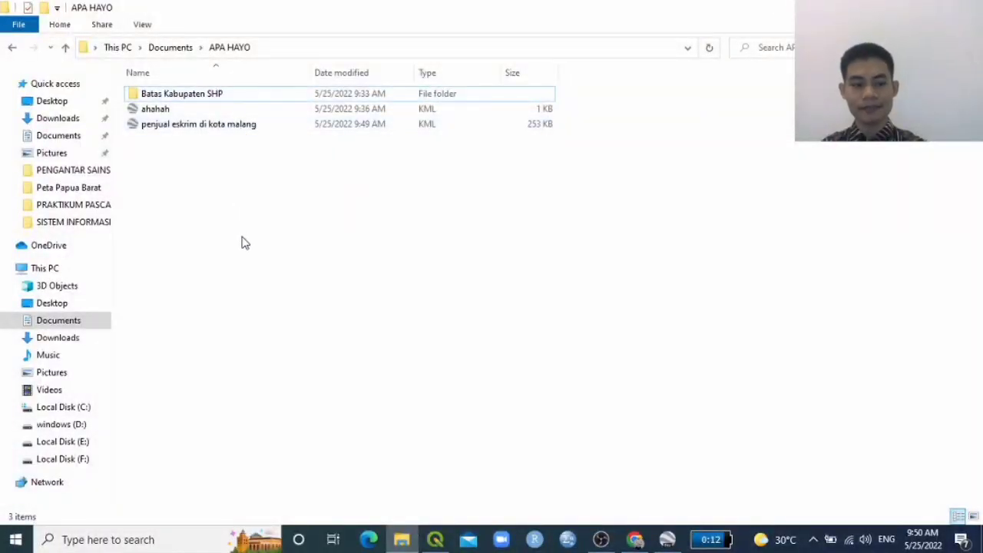
pyautogui.click(198, 131)
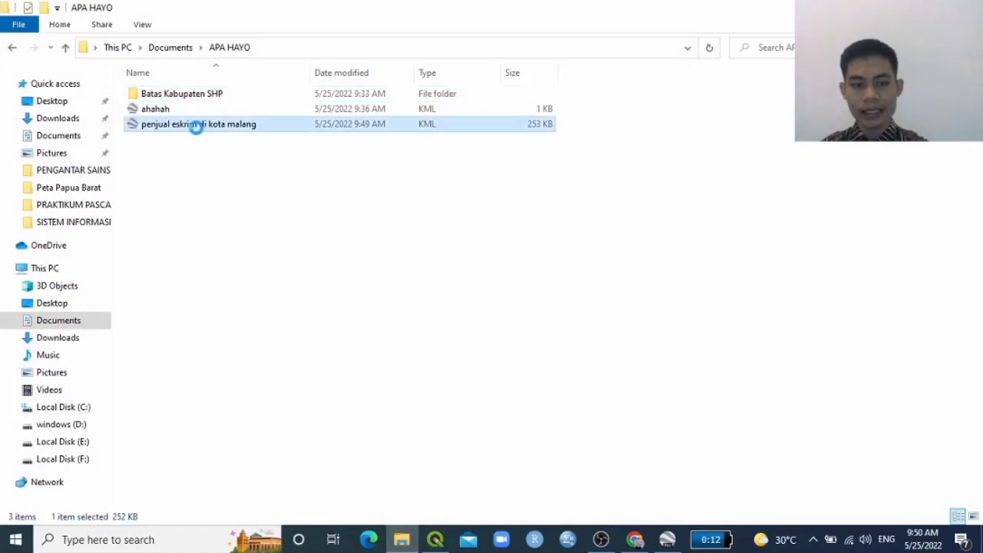
pyautogui.rightClick(198, 129)
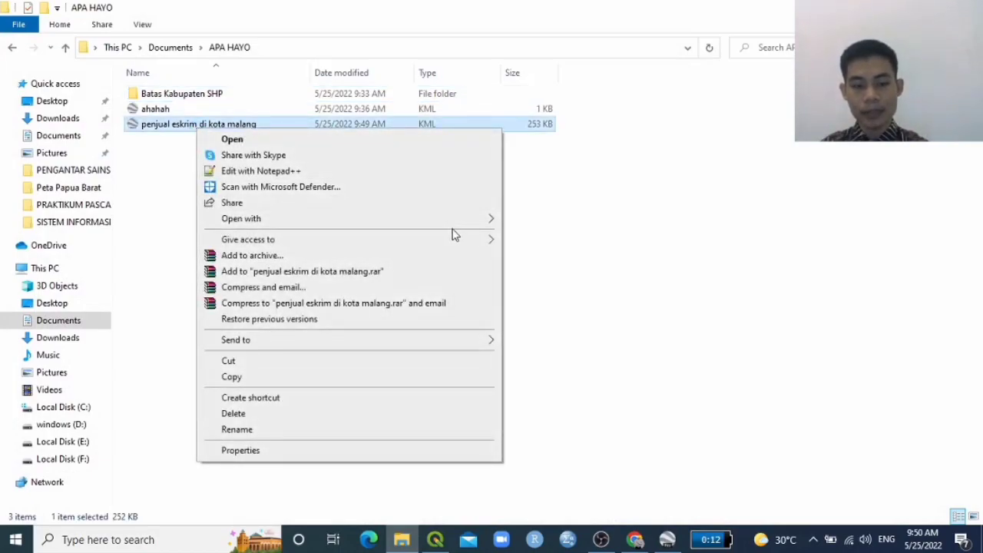
pyautogui.moveTo(459, 219)
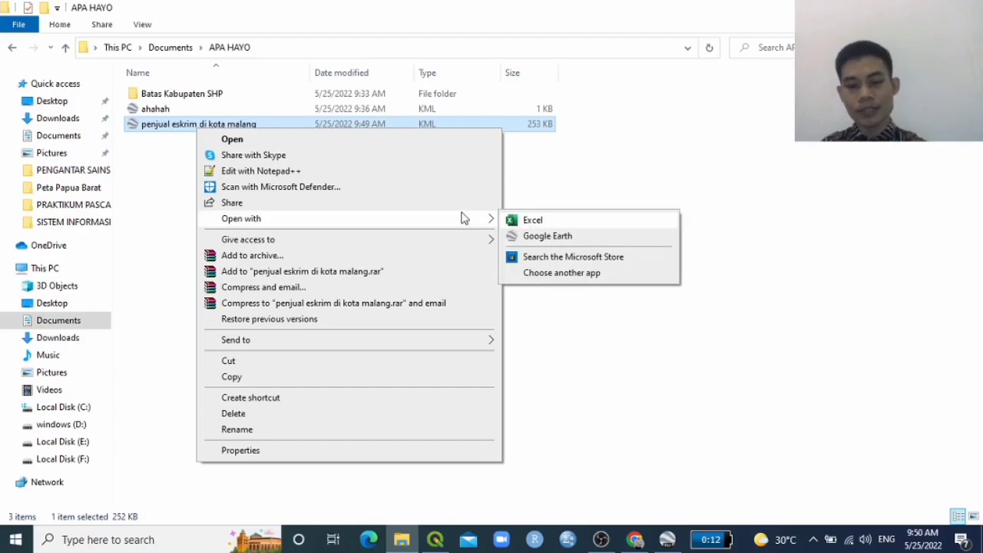
pyautogui.click(552, 274)
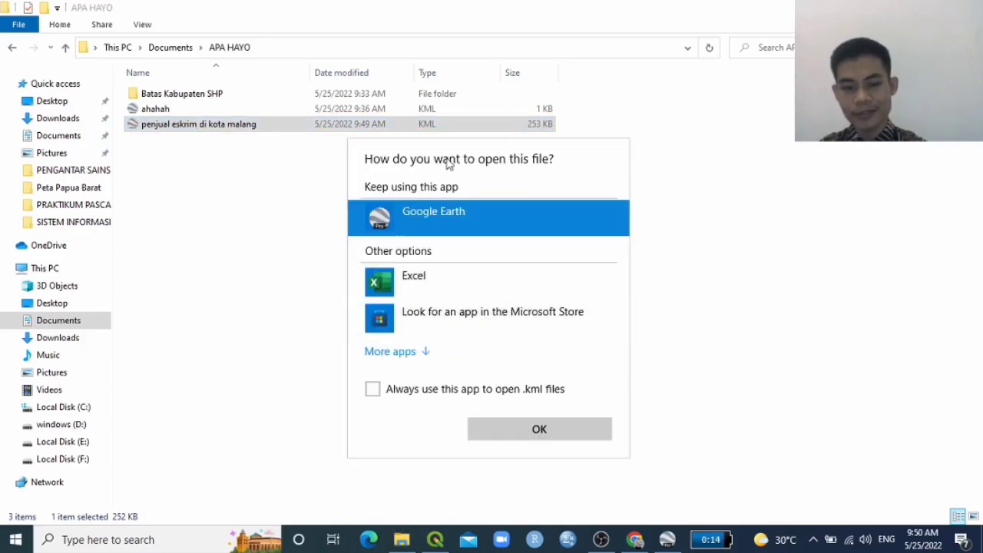
# Step: Choose Excel as the app for the KML file and open it anyway as an XML table
pyautogui.click(392, 351)
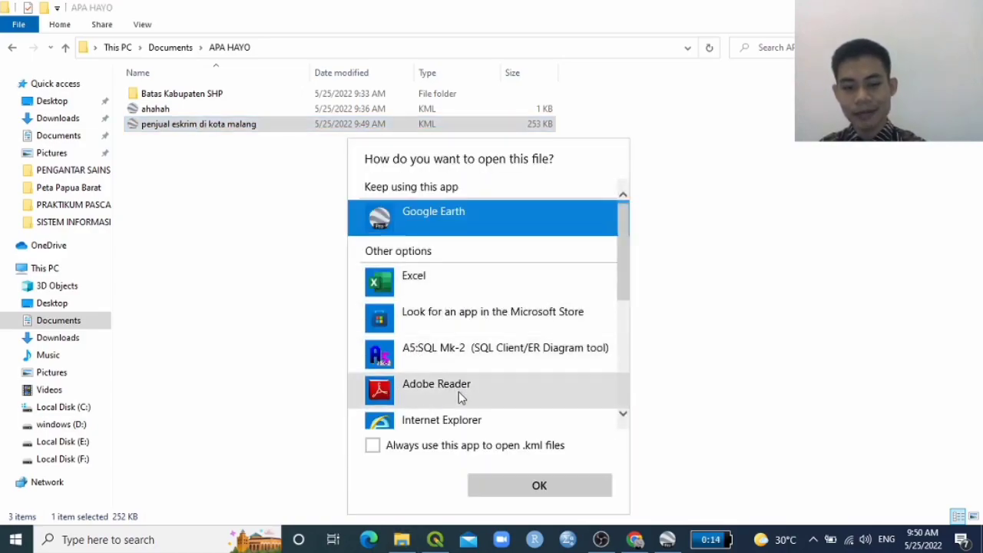
pyautogui.scroll(-5, 461, 396)
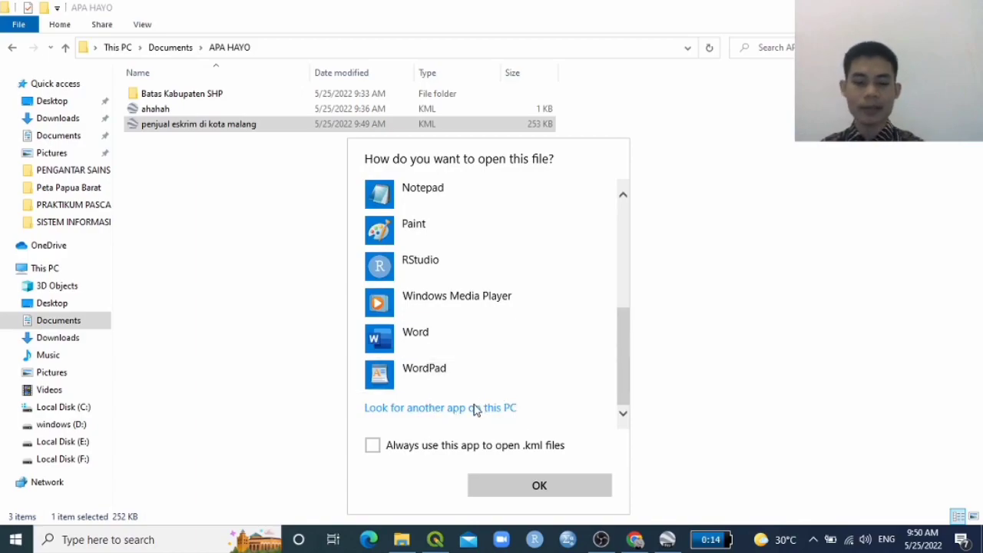
pyautogui.scroll(2, 496, 372)
pyautogui.scroll(2, 496, 369)
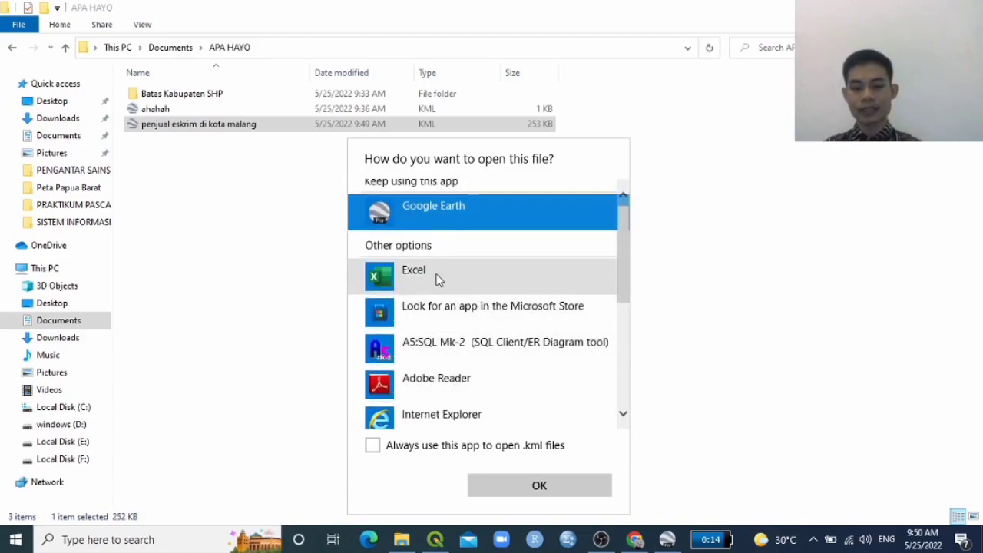
pyautogui.click(436, 278)
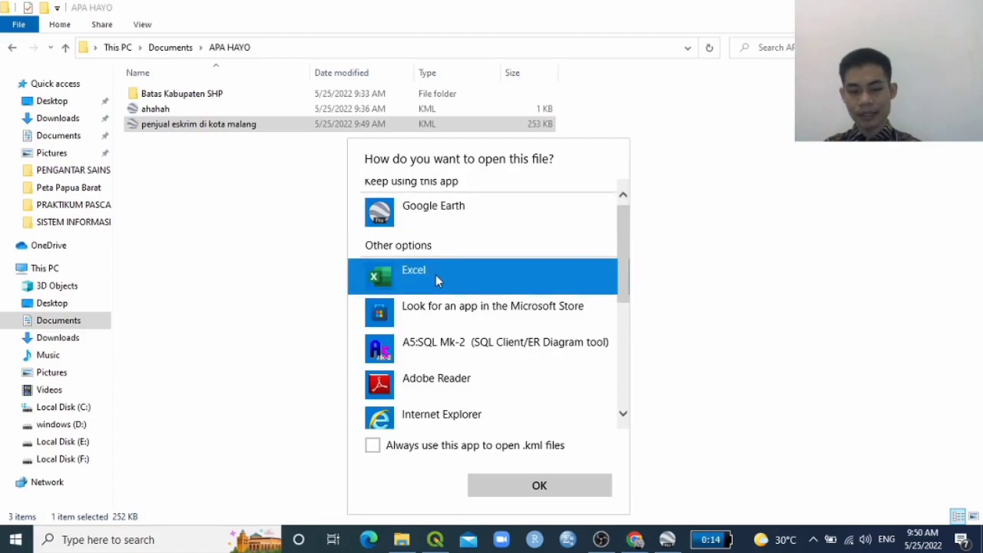
pyautogui.click(496, 482)
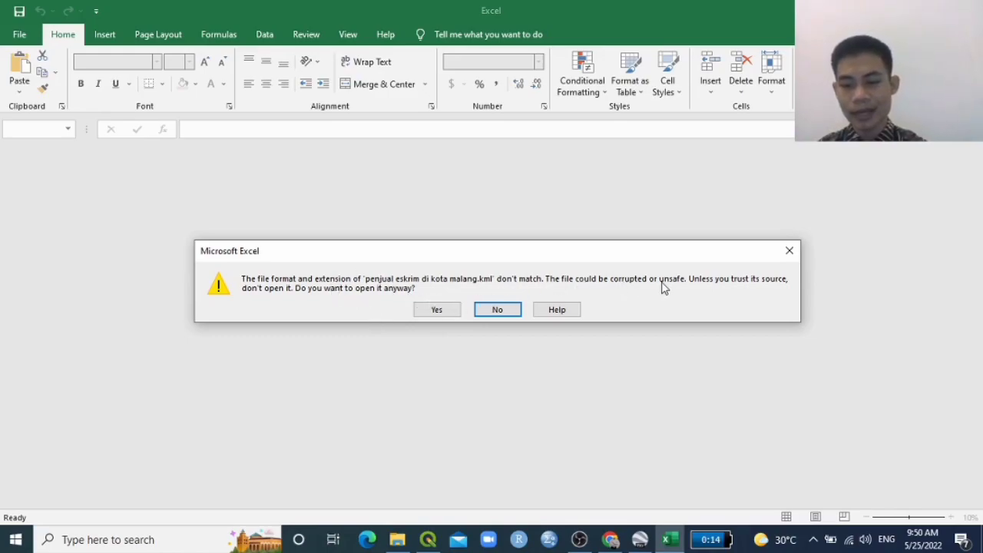
pyautogui.click(437, 311)
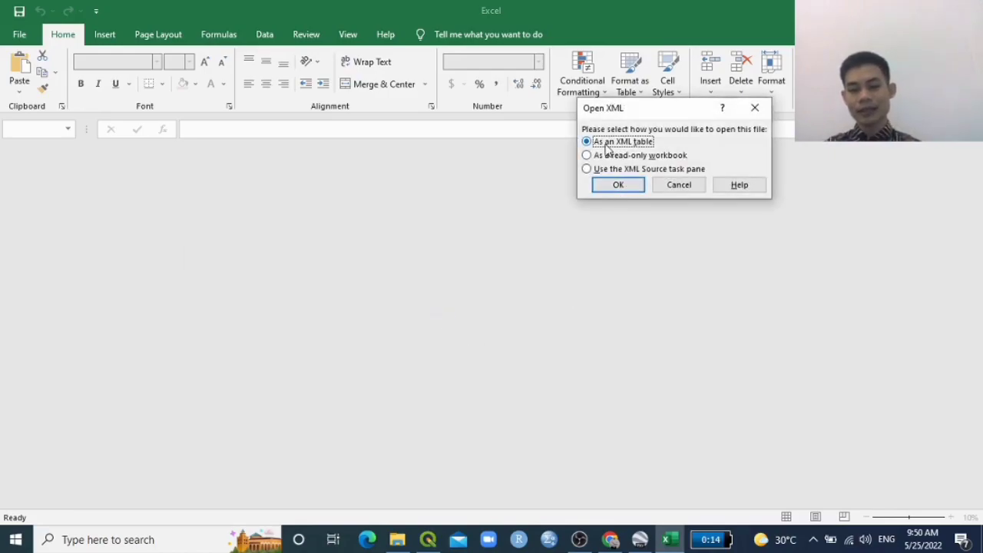
pyautogui.click(618, 185)
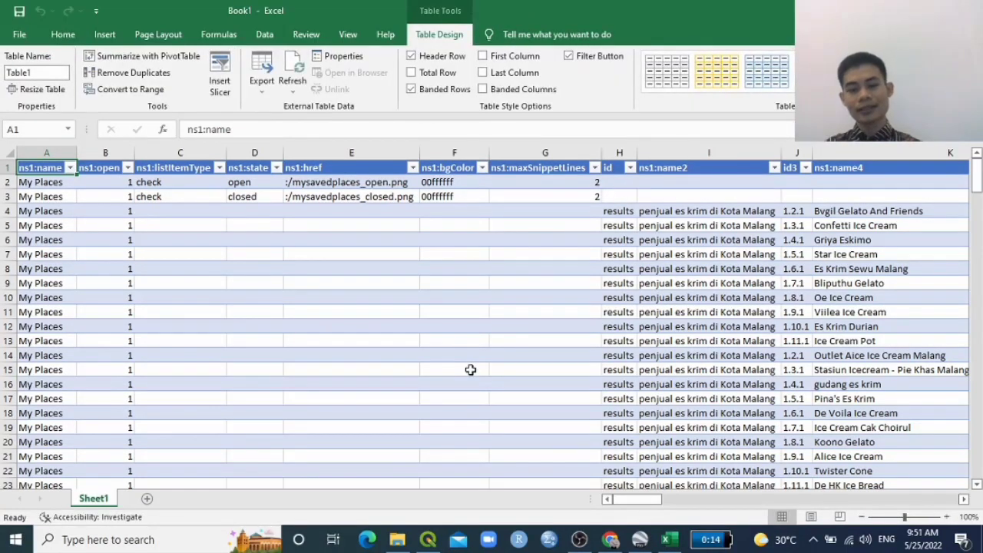
# Step: Examine the coordinate columns down to row 149, comparing the ns1:coordinates values with the ns1:coordinates5 entry in U149
pyautogui.moveTo(618, 498); pyautogui.dragTo(898, 500)
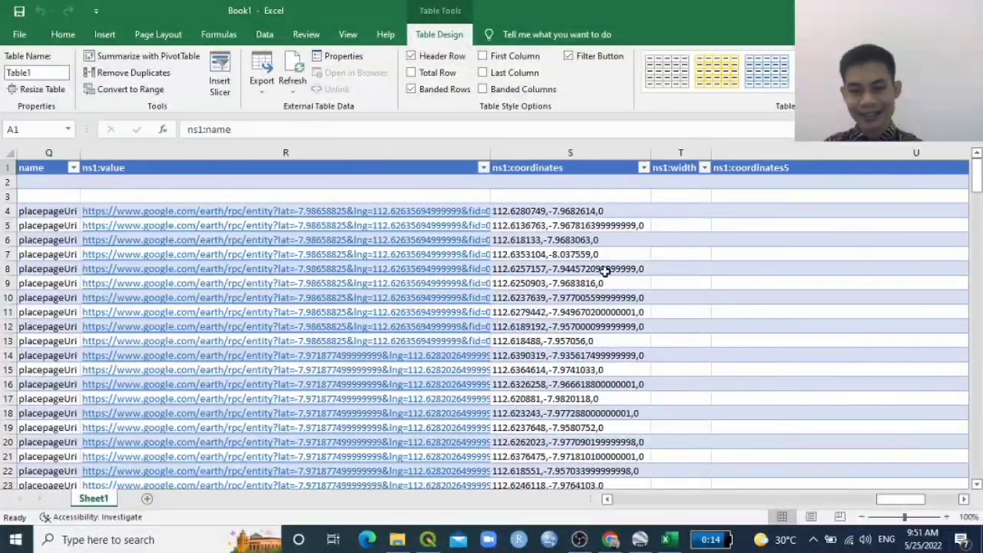
pyautogui.scroll(-13, 598, 296)
pyautogui.scroll(-20, 598, 296)
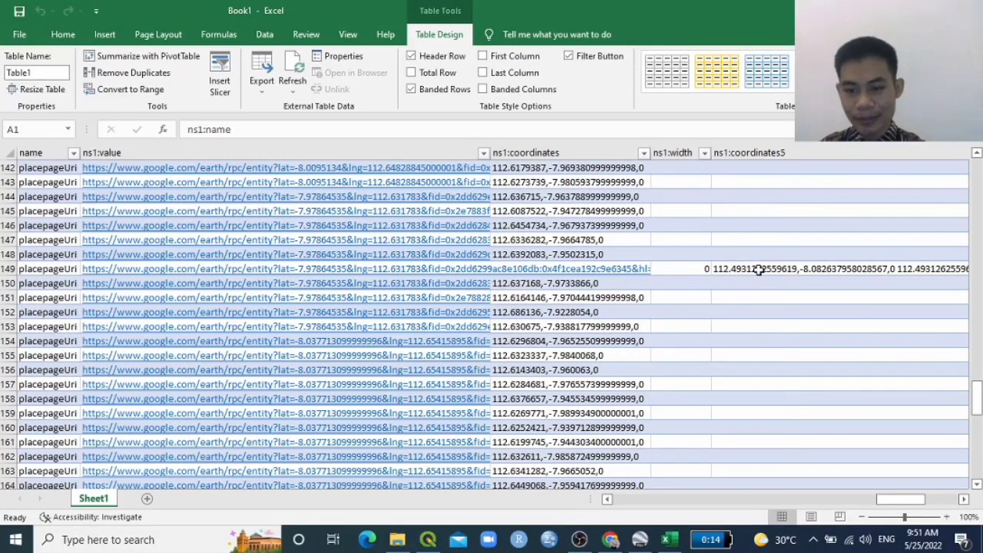
pyautogui.click(757, 269)
pyautogui.moveTo(889, 504)
pyautogui.mouseDown()
pyautogui.moveTo(775, 518)
pyautogui.moveTo(906, 512)
pyautogui.mouseUp()
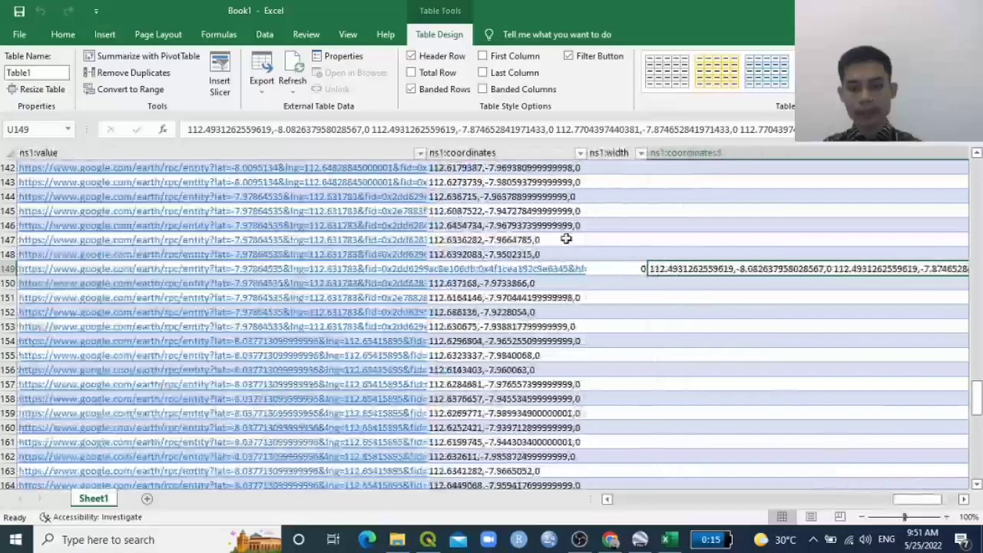
pyautogui.click(522, 227)
pyautogui.click(522, 242)
pyautogui.click(523, 253)
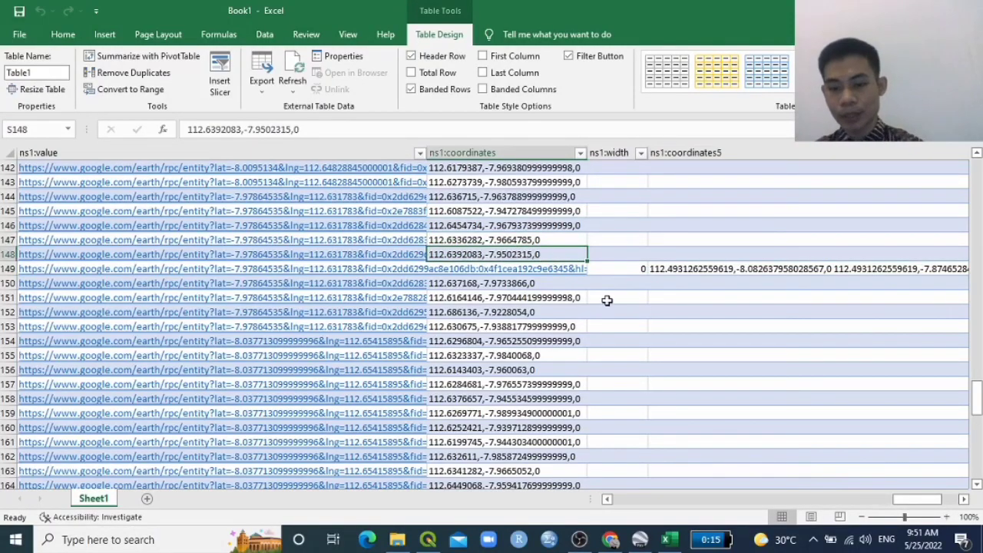
pyautogui.click(743, 268)
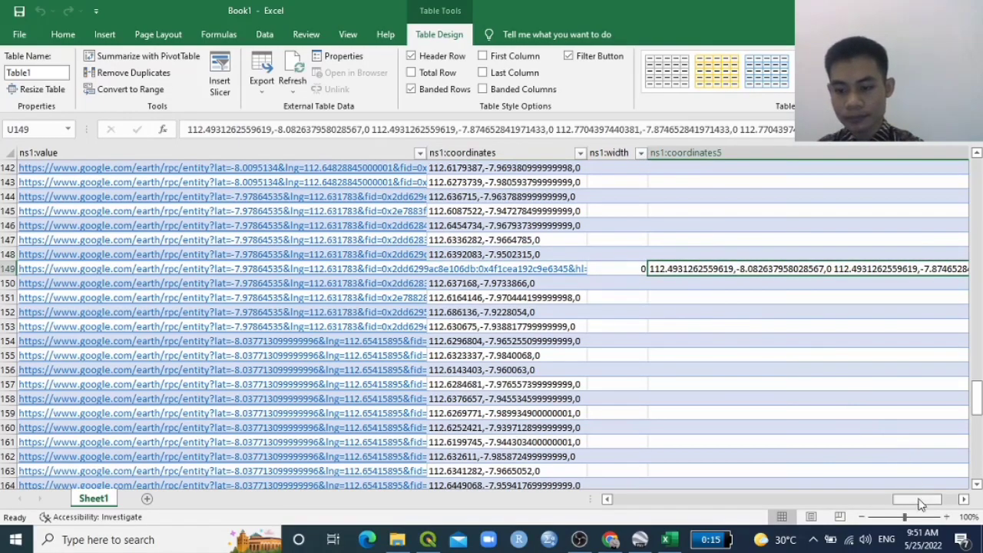
pyautogui.moveTo(919, 505)
pyautogui.mouseDown()
pyautogui.moveTo(948, 502)
pyautogui.moveTo(915, 505)
pyautogui.mouseUp()
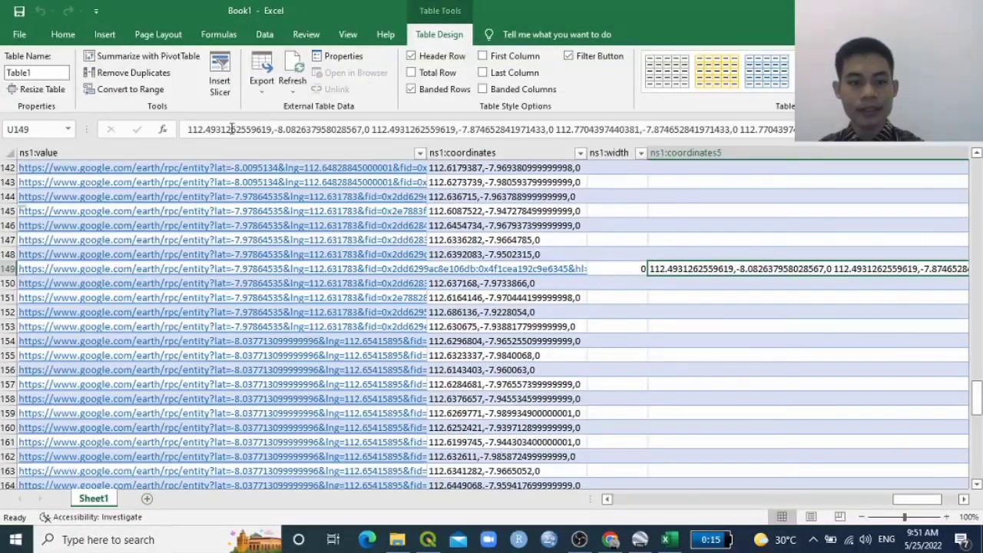
pyautogui.moveTo(189, 129); pyautogui.dragTo(364, 134)
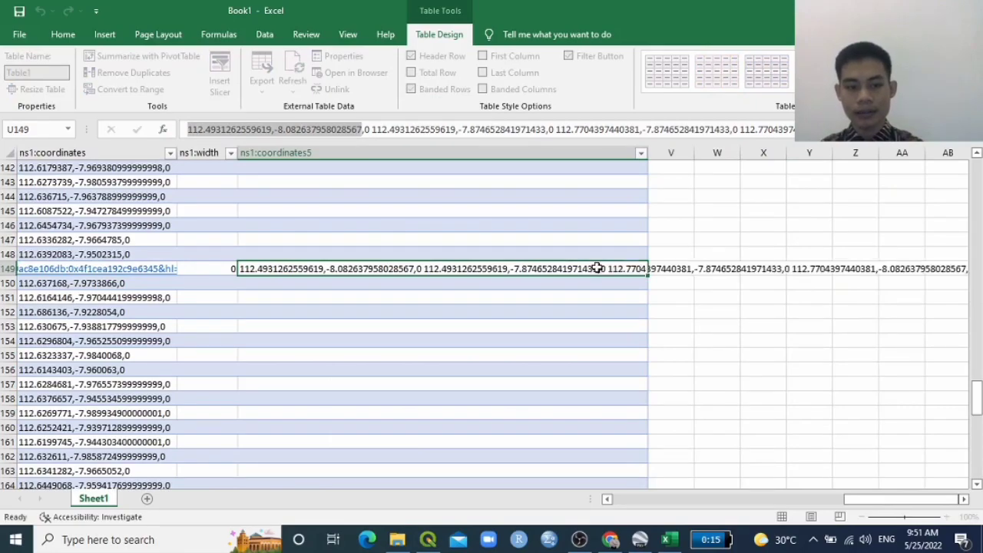
pyautogui.press('Return')
pyautogui.moveTo(875, 499); pyautogui.dragTo(860, 484)
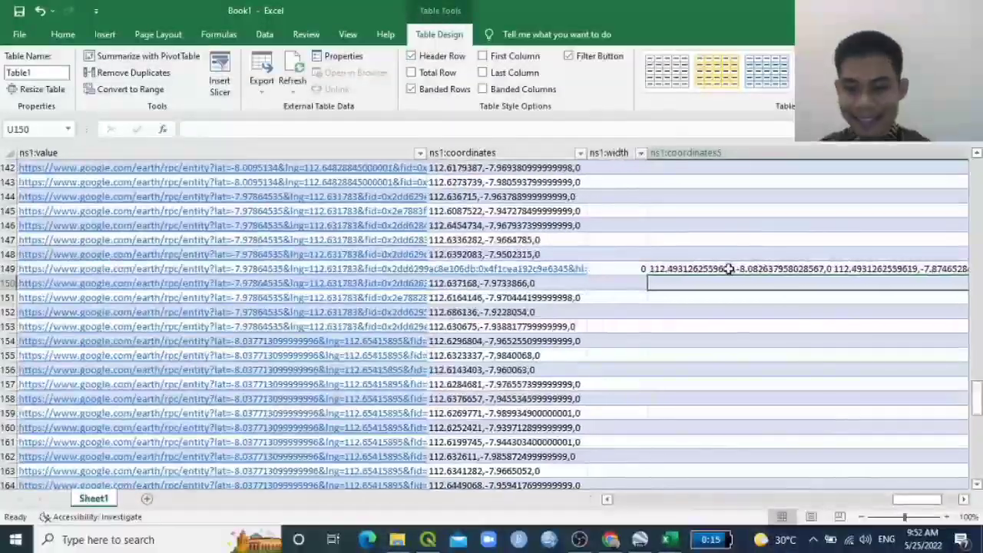
# Step: Copy the first coordinate set, 112.4931262559619,-8.082637958028567,0, from the text in U149 and clear that cell
pyautogui.click(701, 263)
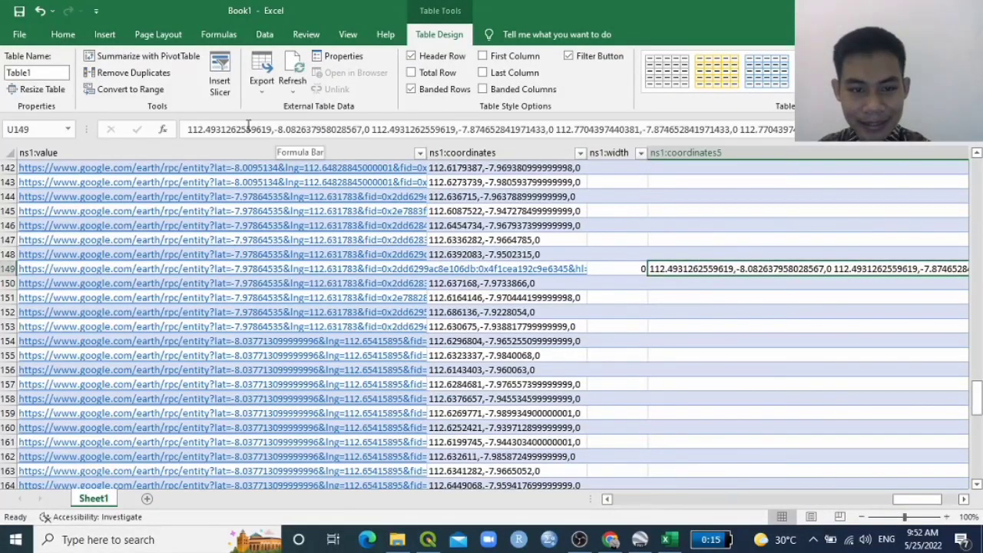
pyautogui.moveTo(188, 129); pyautogui.dragTo(370, 130)
pyautogui.hotkey('ctrl', 'c')
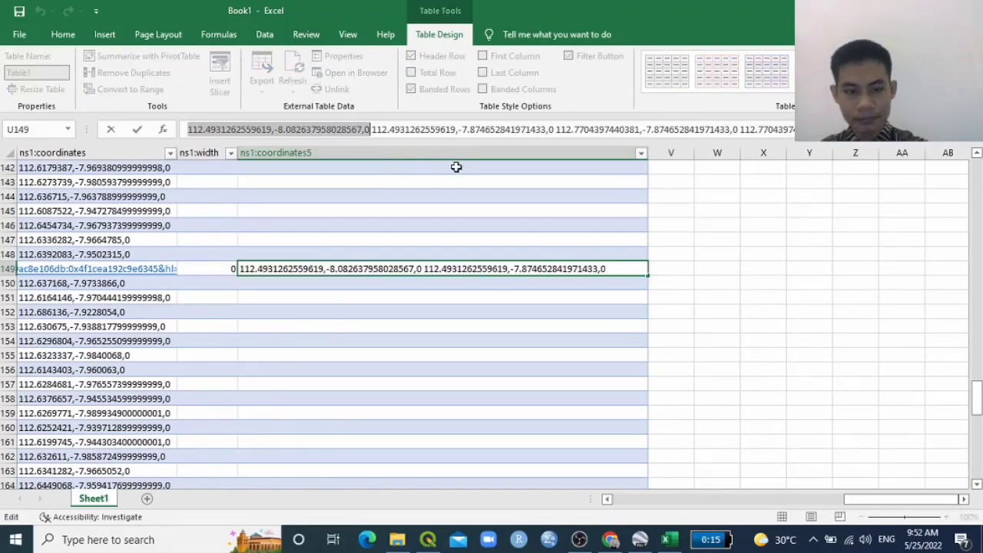
pyautogui.press('BackSpace')
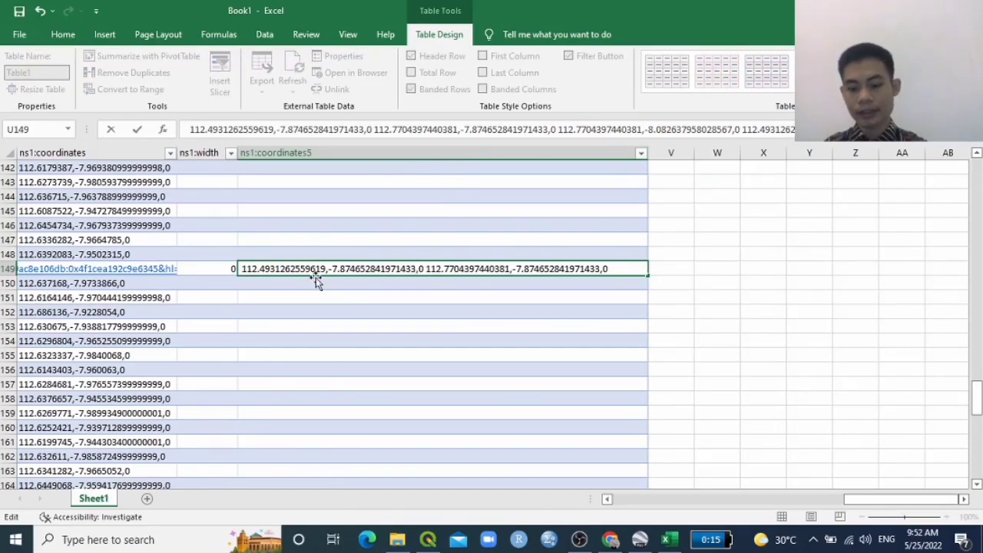
pyautogui.press('Delete')
pyautogui.click(347, 315)
pyautogui.click(323, 268)
pyautogui.press('Delete')
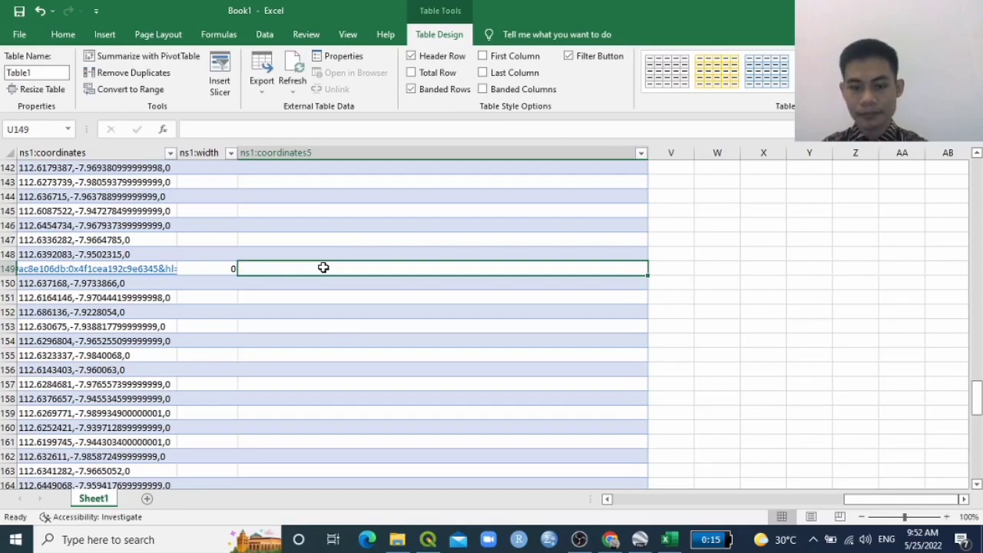
# Step: Paste the copied coordinate set into the empty ns1:coordinates cell S149
pyautogui.moveTo(871, 499); pyautogui.dragTo(857, 504)
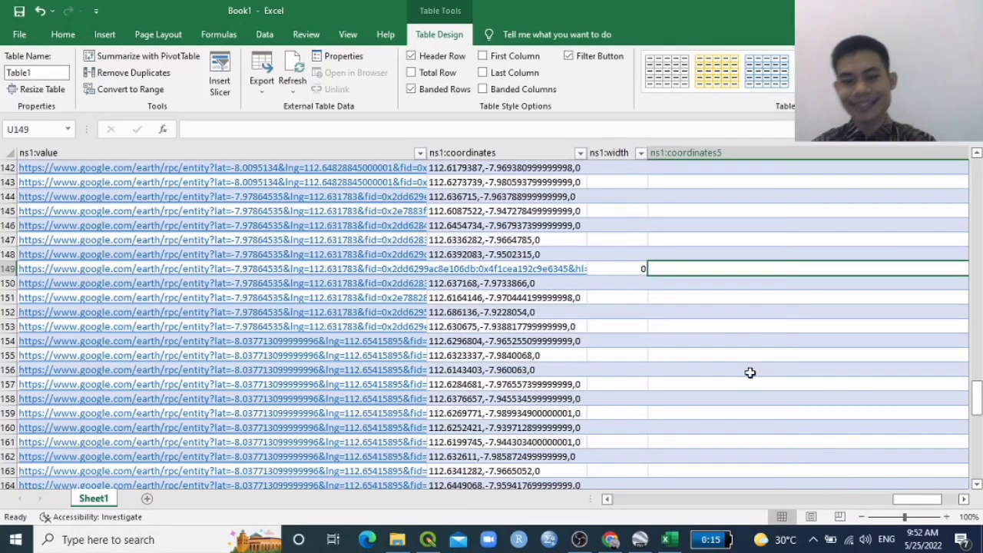
pyautogui.click(534, 269)
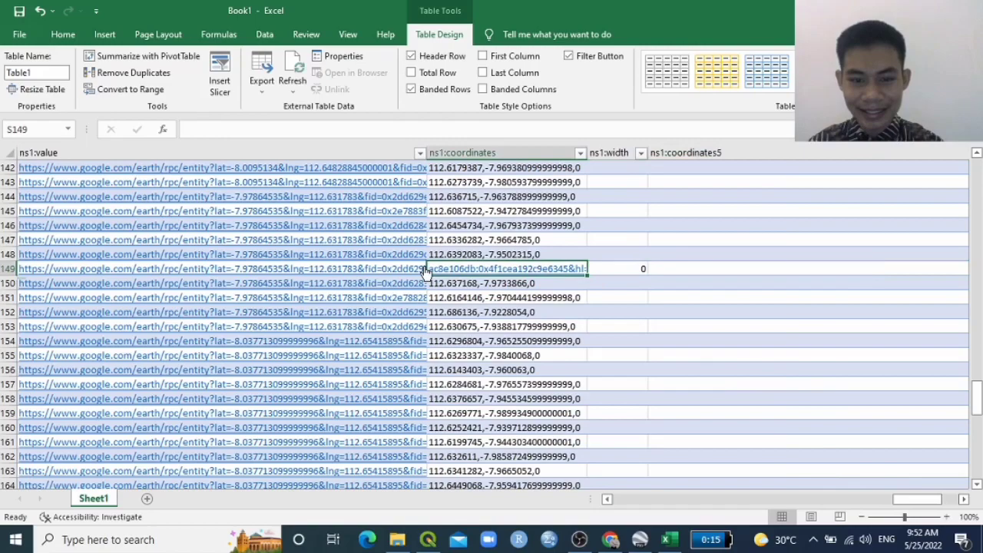
pyautogui.moveTo(906, 500)
pyautogui.mouseDown()
pyautogui.moveTo(867, 501)
pyautogui.moveTo(895, 500)
pyautogui.mouseUp()
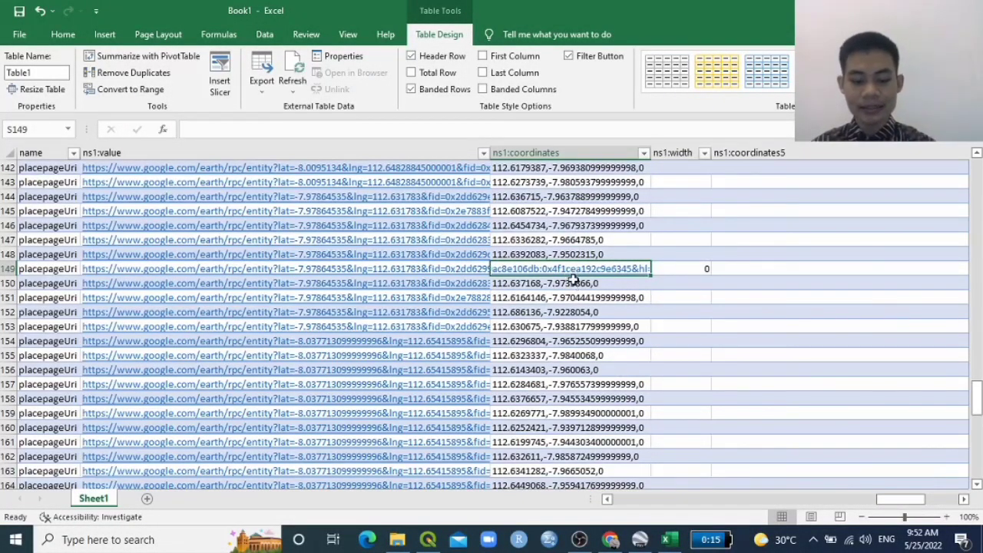
pyautogui.hotkey('ctrl', 'v')
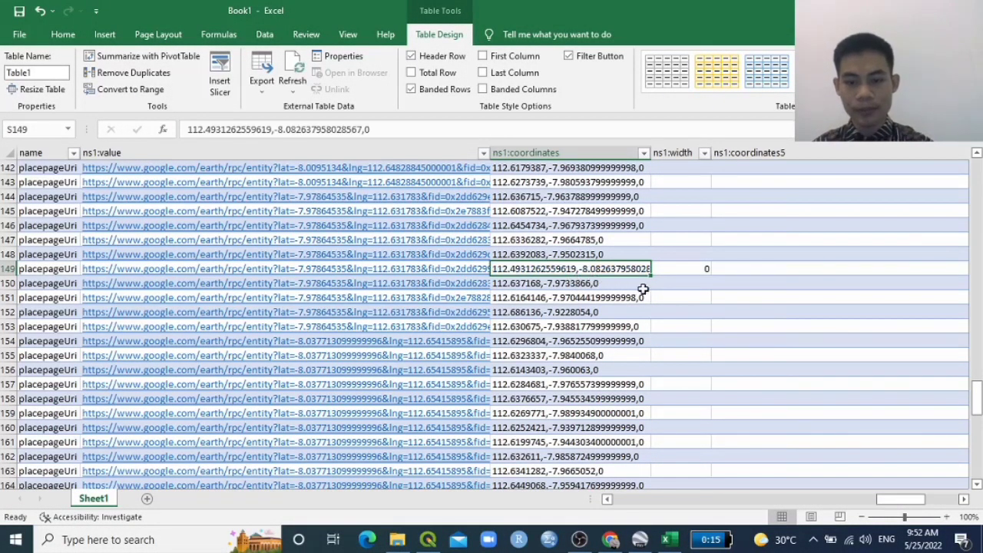
# Step: Clear the 0 from the ns1:width cell T149
pyautogui.click(708, 270)
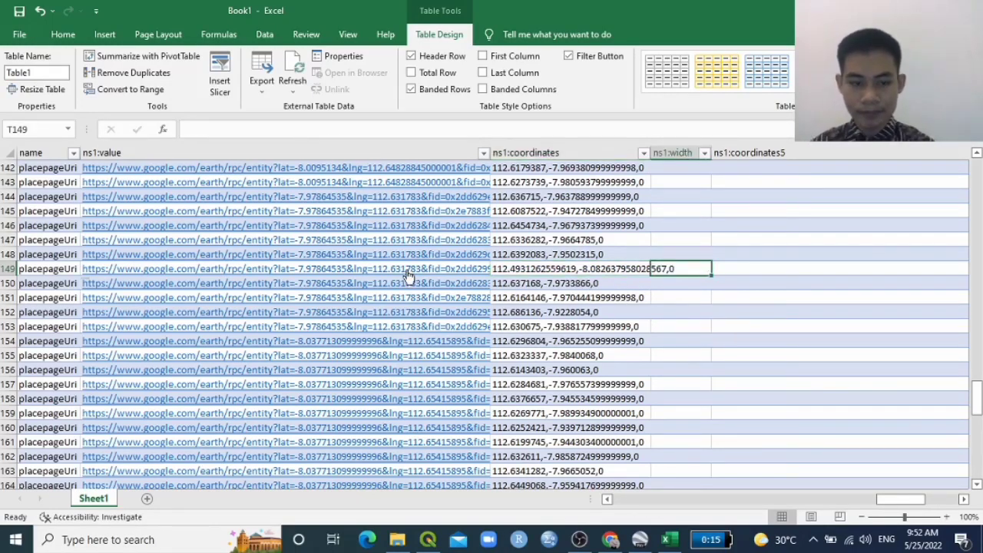
# Step: Check the ns1:coordinates, ns1:width and ns1:coordinates5 columns throughout the table for missing or leftover entries
pyautogui.scroll(-18, 675, 387)
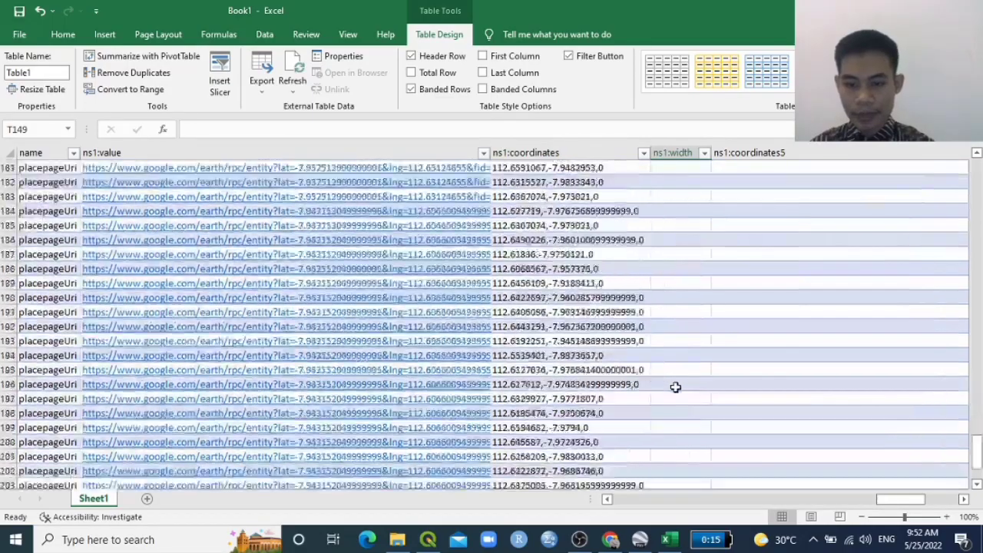
pyautogui.scroll(15, 675, 387)
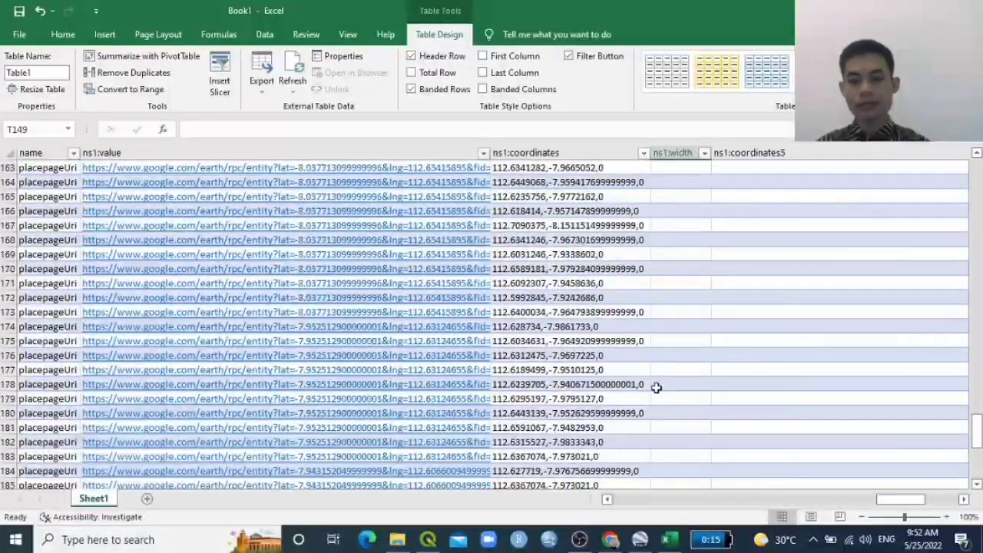
pyautogui.scroll(20, 655, 390)
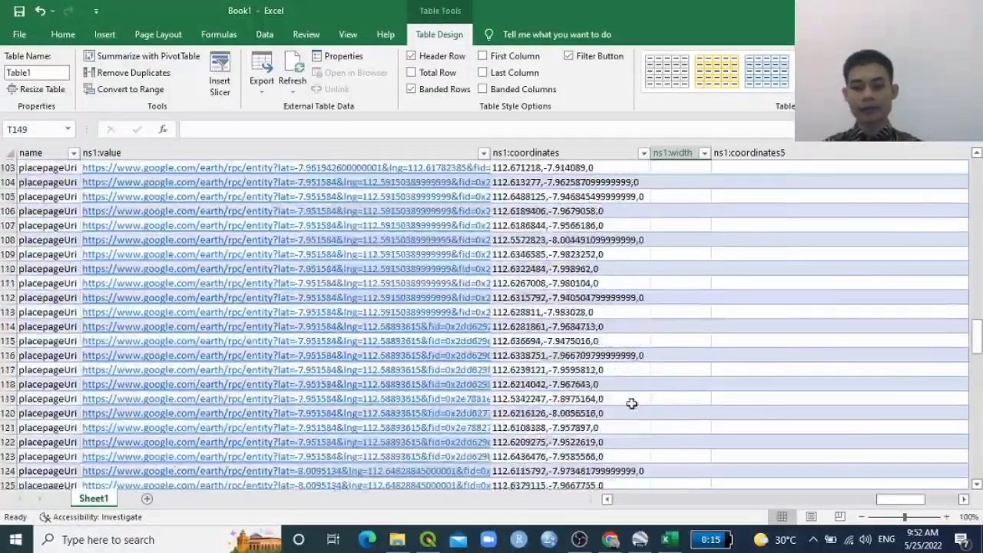
pyautogui.scroll(17, 627, 398)
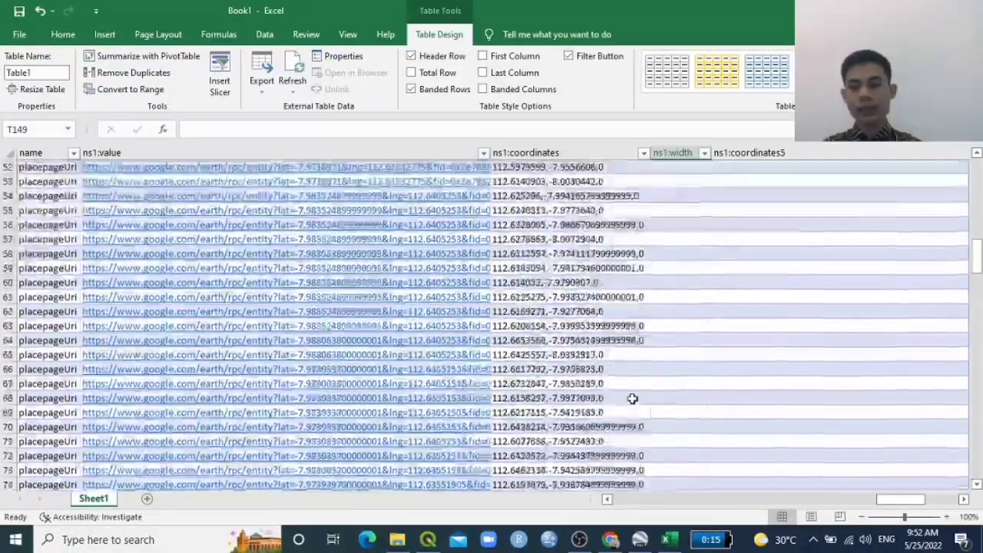
pyautogui.scroll(5, 634, 401)
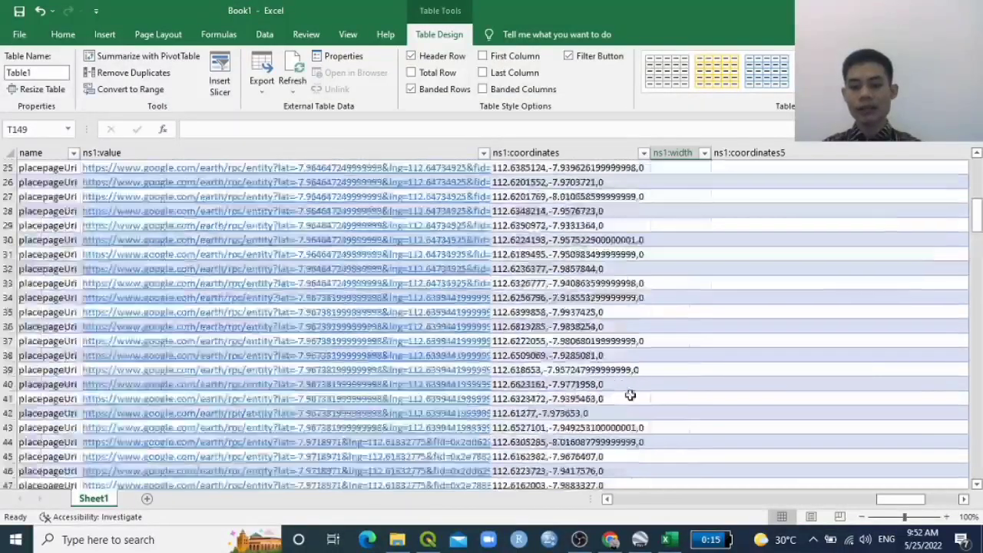
pyautogui.scroll(7, 623, 395)
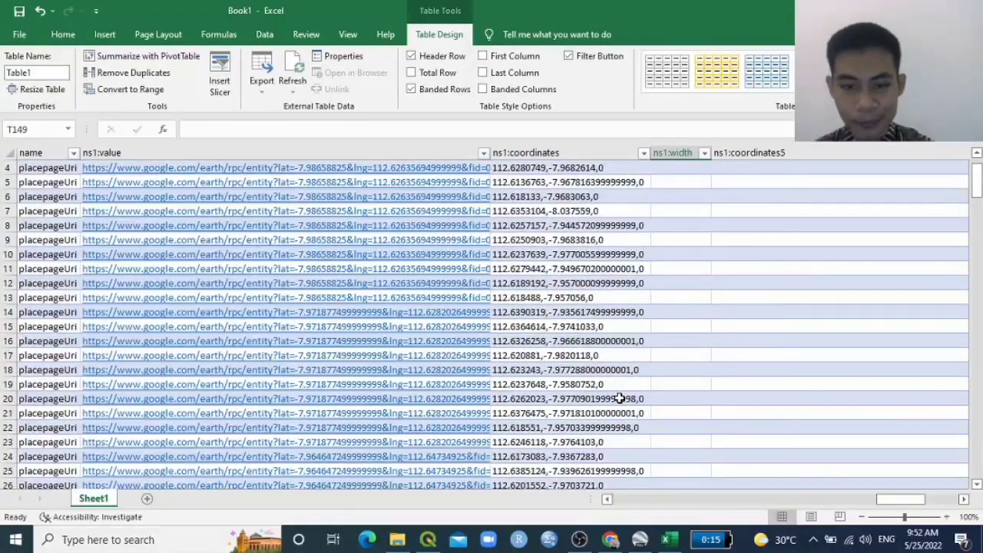
pyautogui.scroll(-5, 772, 461)
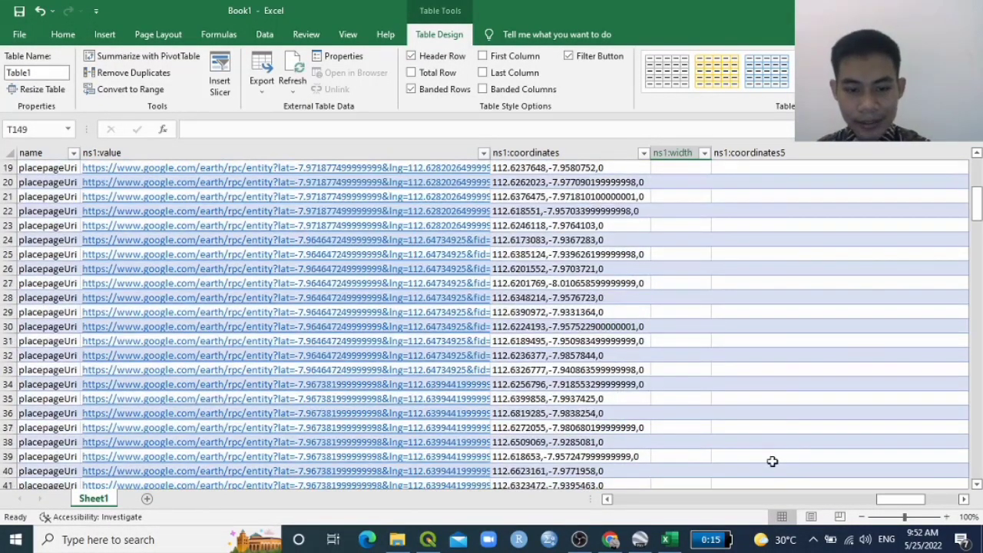
pyautogui.scroll(-12, 671, 413)
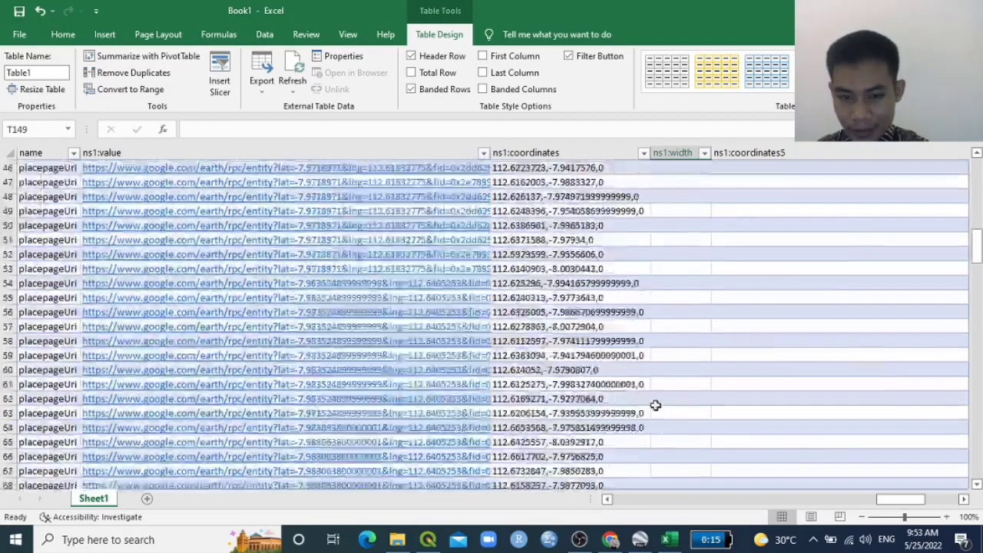
pyautogui.scroll(-14, 745, 427)
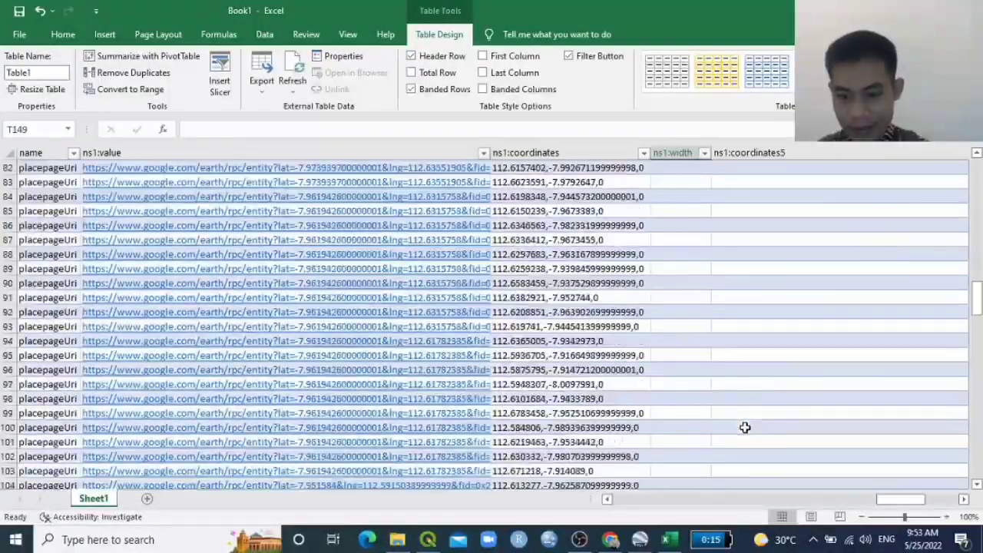
pyautogui.scroll(-15, 745, 427)
# Step: Delete the ns1:snippet and ns1:description columns from the table
pyautogui.moveTo(888, 499); pyautogui.dragTo(783, 502)
pyautogui.scroll(20, 669, 448)
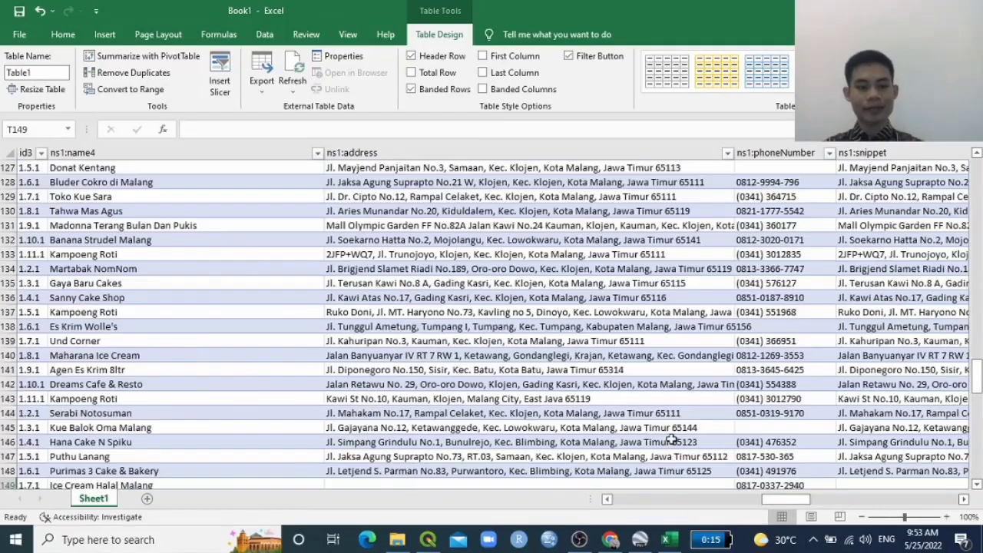
pyautogui.scroll(14, 674, 455)
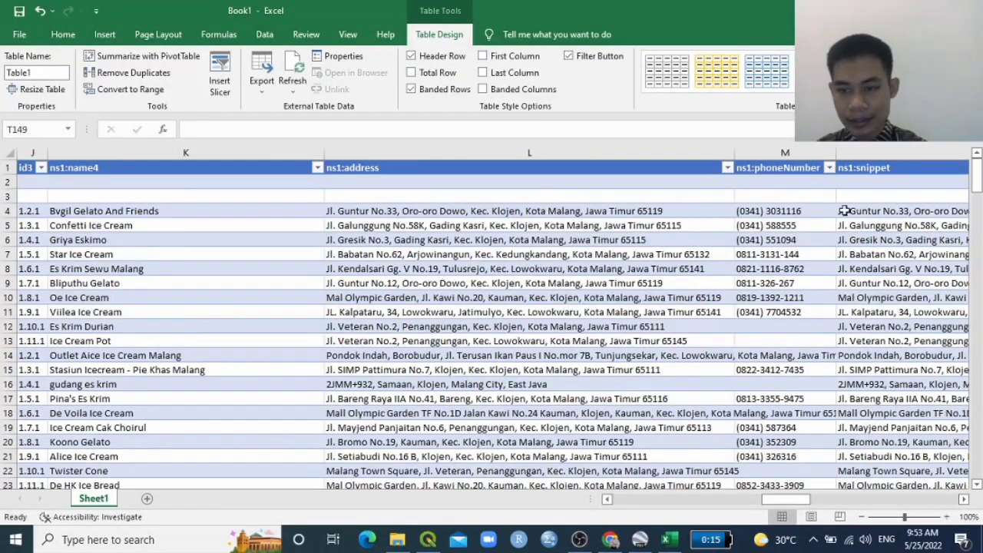
pyautogui.moveTo(790, 498); pyautogui.dragTo(837, 500)
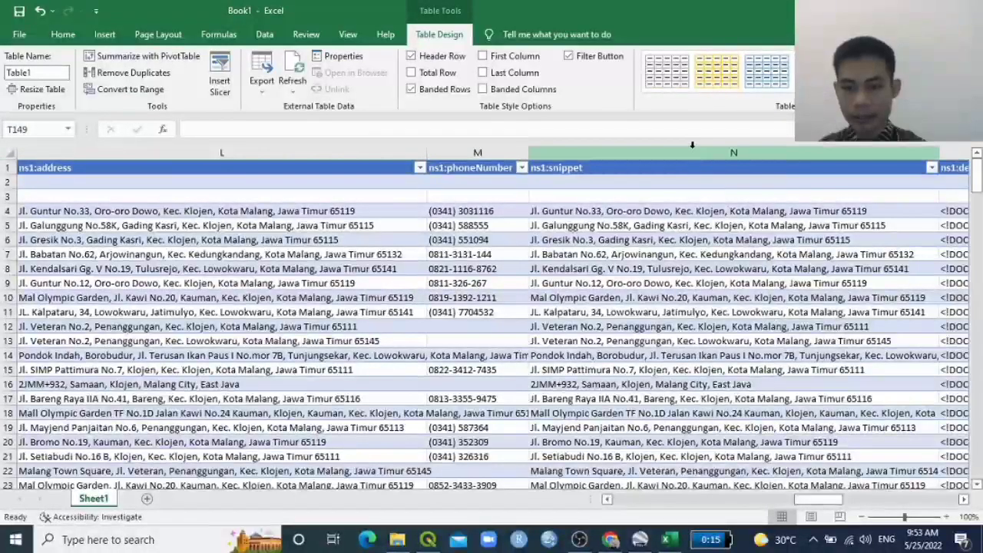
pyautogui.click(691, 148)
pyautogui.rightClick(692, 148)
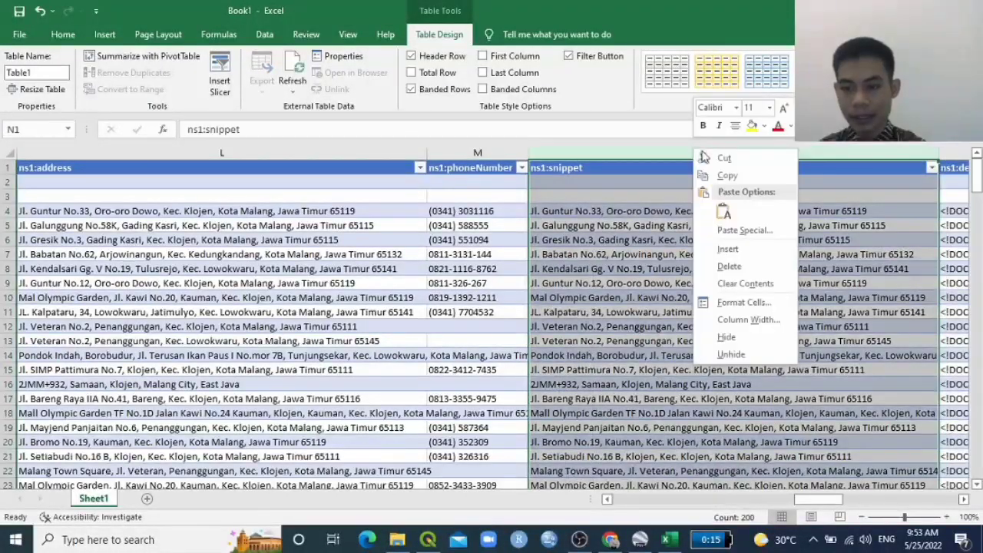
pyautogui.click(747, 262)
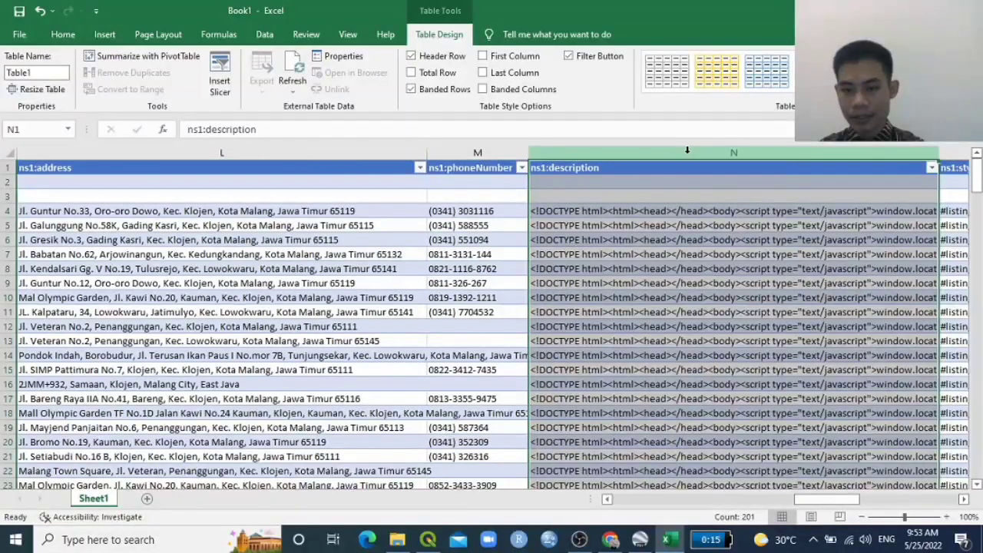
pyautogui.rightClick(689, 157)
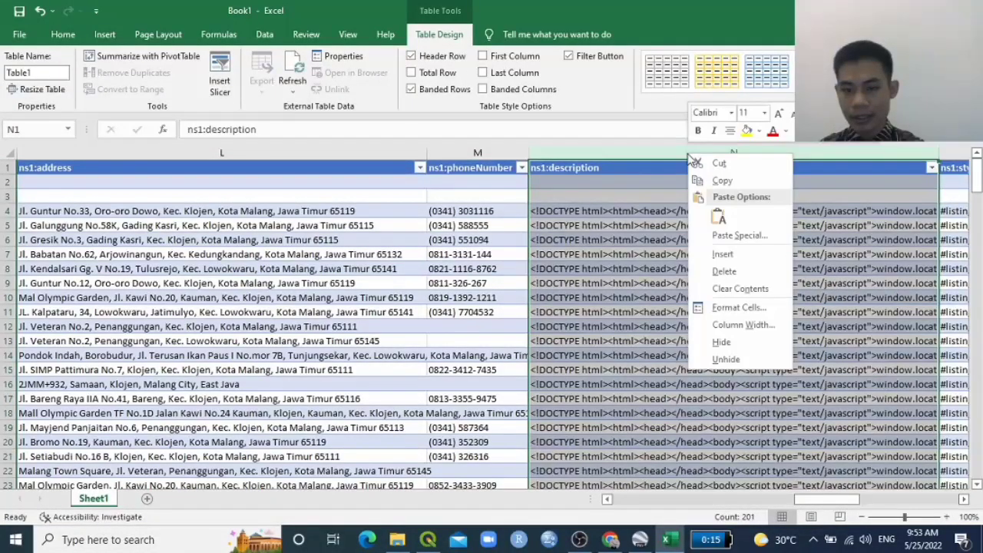
pyautogui.click(732, 271)
# Step: Delete the ns1:styleUrl, name and ns1:value columns between ns1:phoneNumber and ns1:coordinates
pyautogui.moveTo(563, 153); pyautogui.dragTo(694, 156)
pyautogui.rightClick(742, 148)
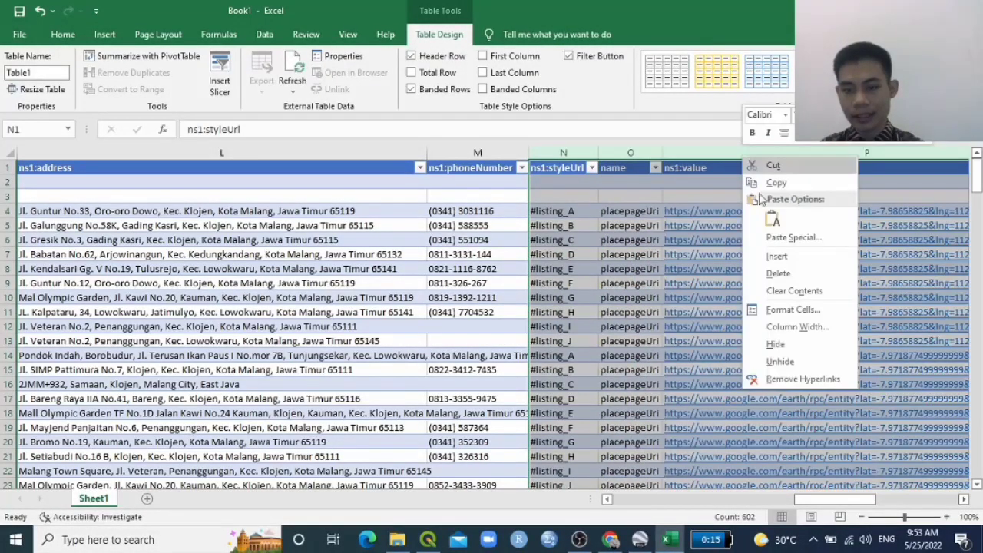
pyautogui.click(775, 278)
pyautogui.click(801, 223)
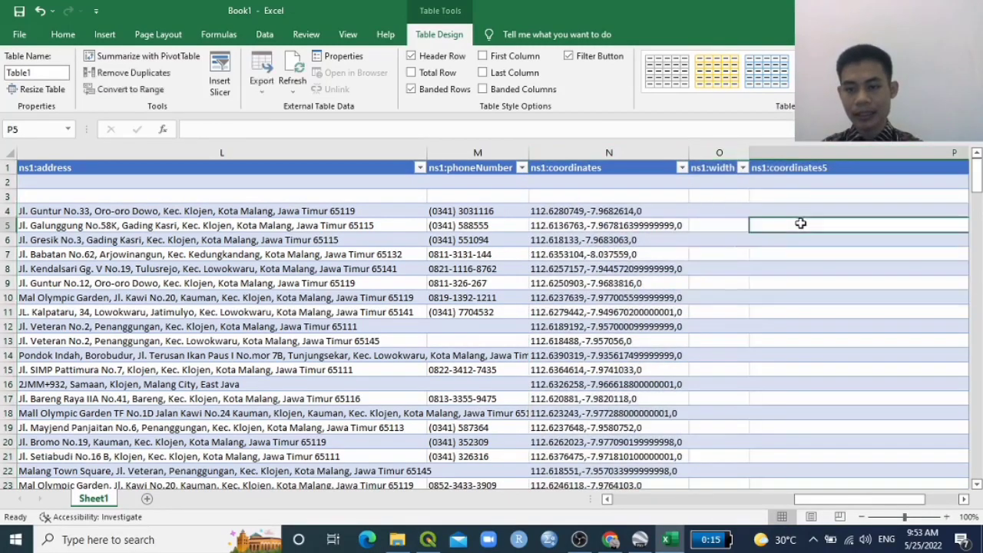
# Step: Delete the ns1:width and ns1:coordinates5 columns that follow ns1:coordinates
pyautogui.moveTo(921, 499); pyautogui.dragTo(944, 499)
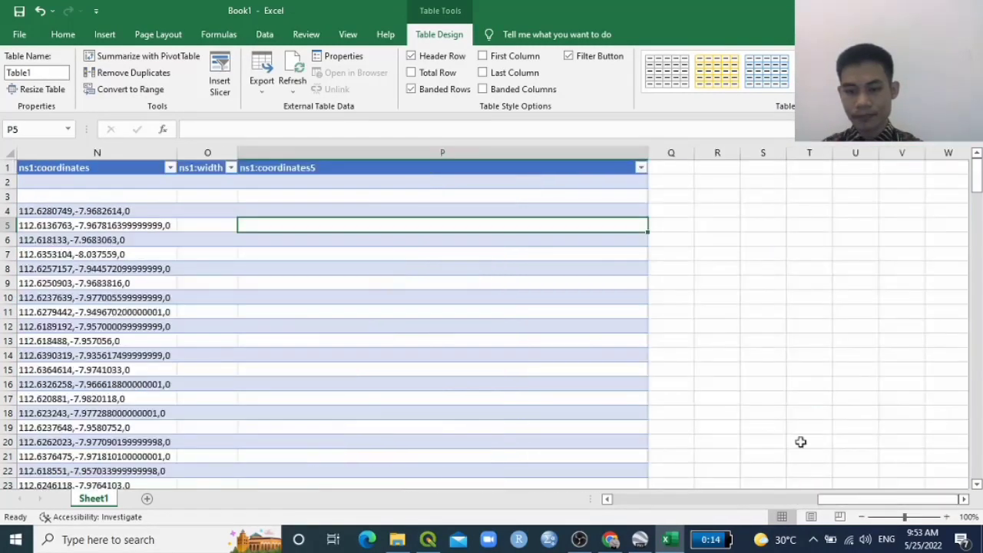
pyautogui.moveTo(854, 500); pyautogui.dragTo(820, 500)
pyautogui.moveTo(722, 156); pyautogui.dragTo(777, 156)
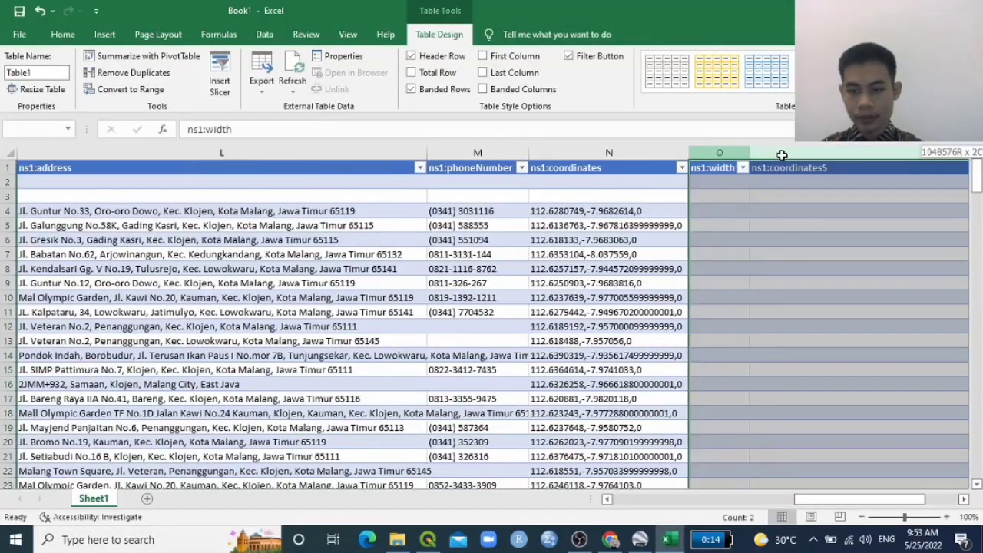
pyautogui.rightClick(788, 159)
pyautogui.click(835, 275)
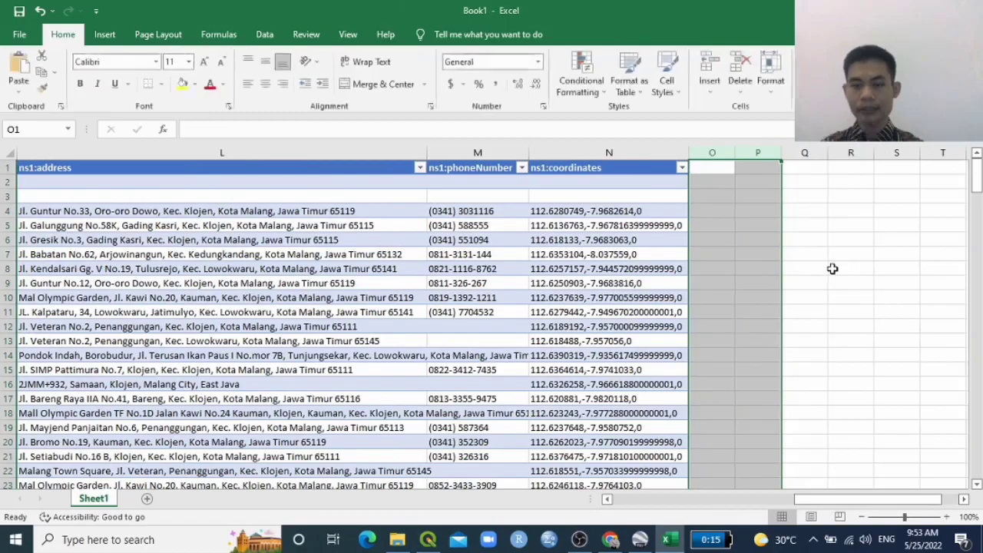
pyautogui.click(845, 311)
# Step: Delete rows 2 and 3, which hold the My Places open and closed icon entries instead of sellers
pyautogui.moveTo(902, 500); pyautogui.dragTo(721, 500)
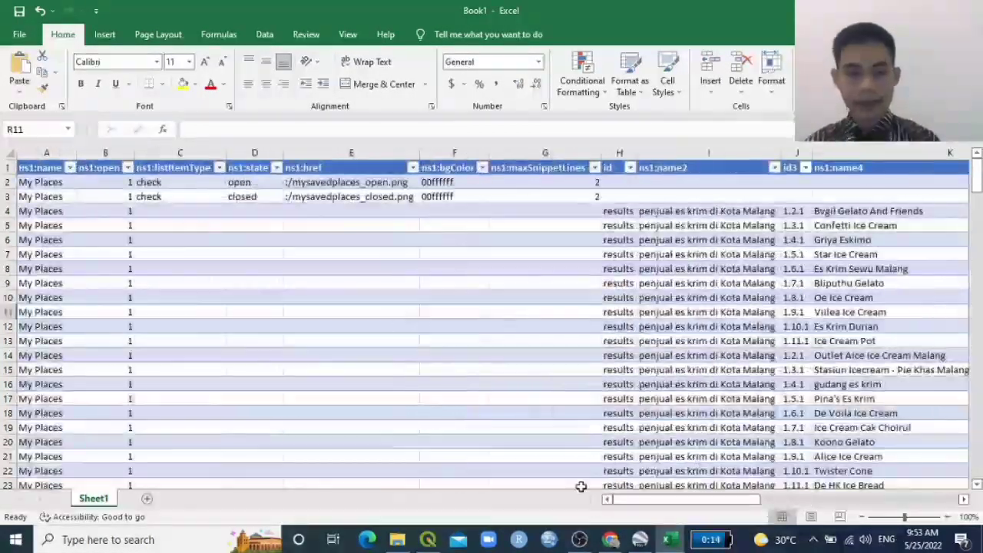
pyautogui.moveTo(6, 182); pyautogui.dragTo(6, 197)
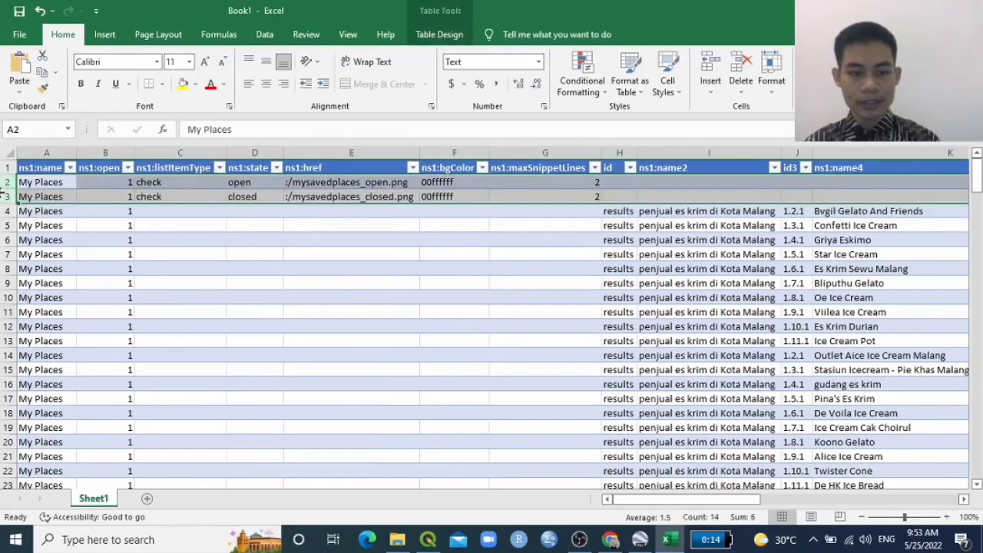
pyautogui.rightClick(5, 197)
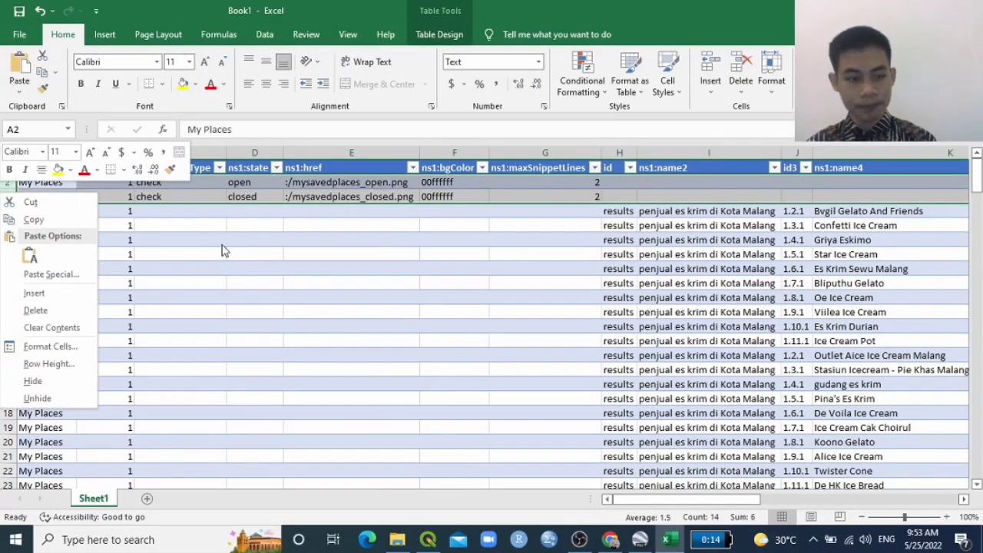
pyautogui.click(54, 311)
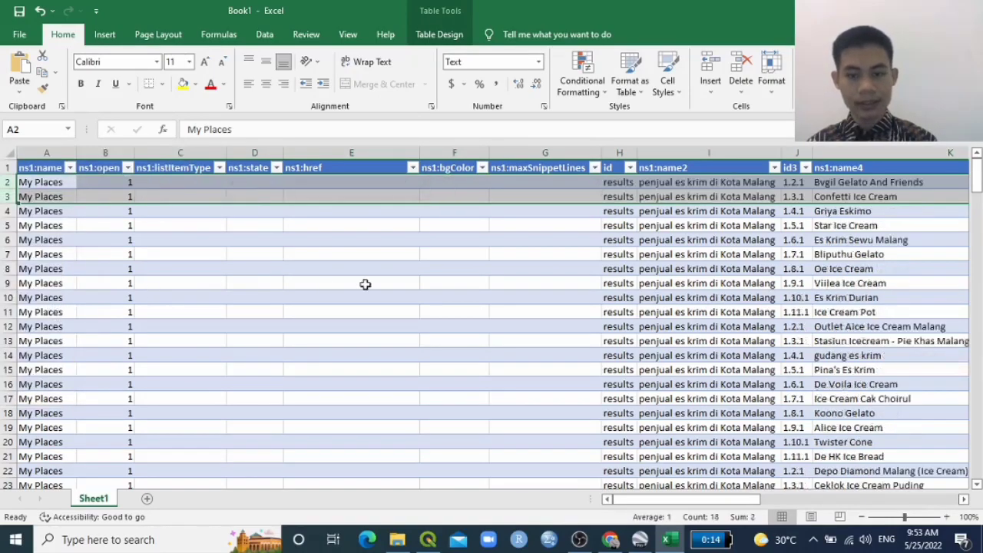
pyautogui.click(363, 284)
# Step: Check the records down to the last row and delete columns A to I, from ns1:name through ns1:name2
pyautogui.scroll(-20, 495, 364)
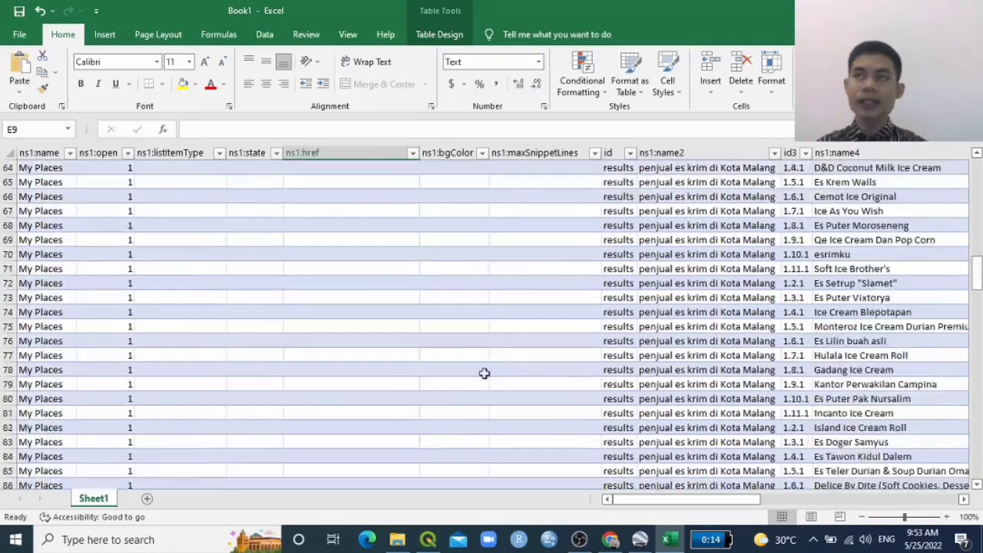
pyautogui.scroll(-20, 484, 376)
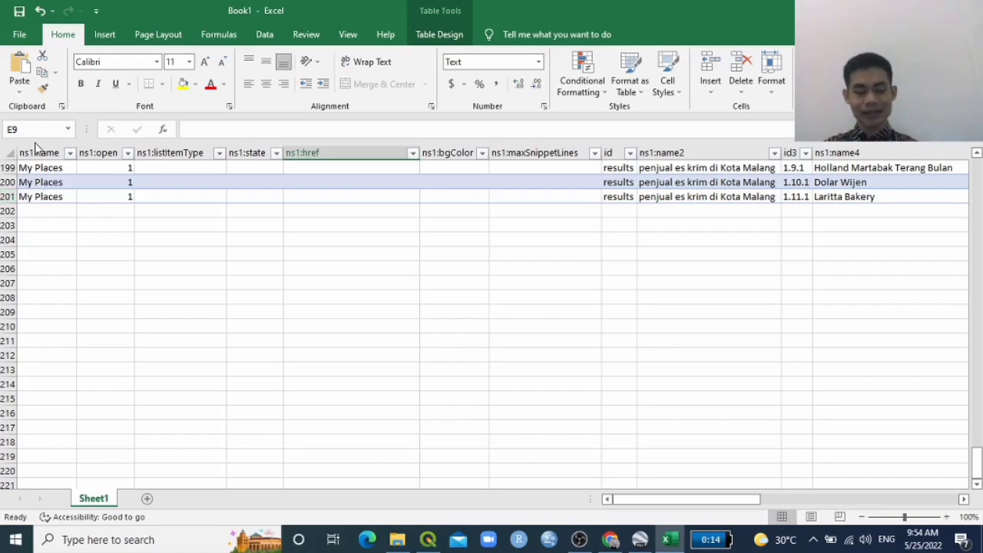
pyautogui.scroll(14, 325, 237)
pyautogui.scroll(20, 335, 258)
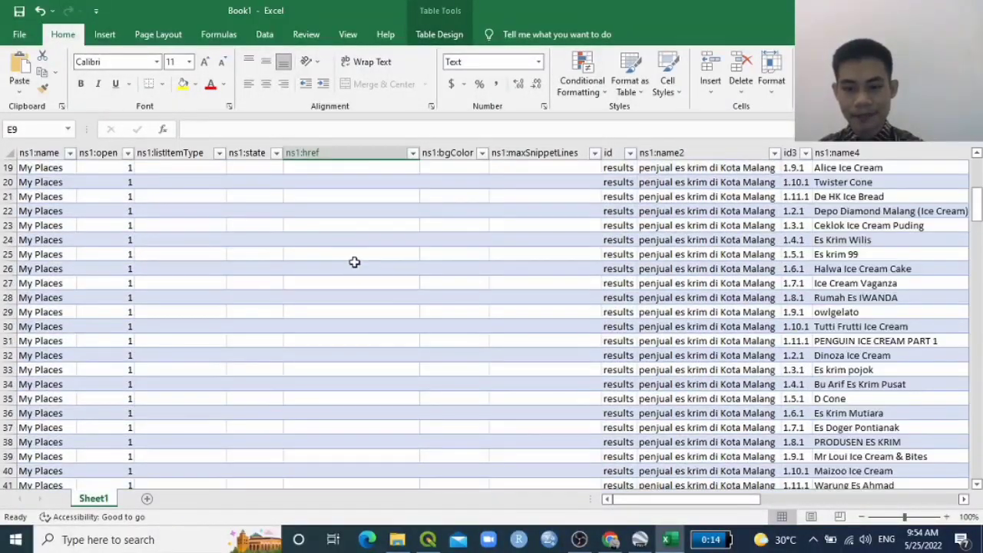
pyautogui.scroll(6, 354, 264)
pyautogui.moveTo(701, 152); pyautogui.dragTo(23, 149)
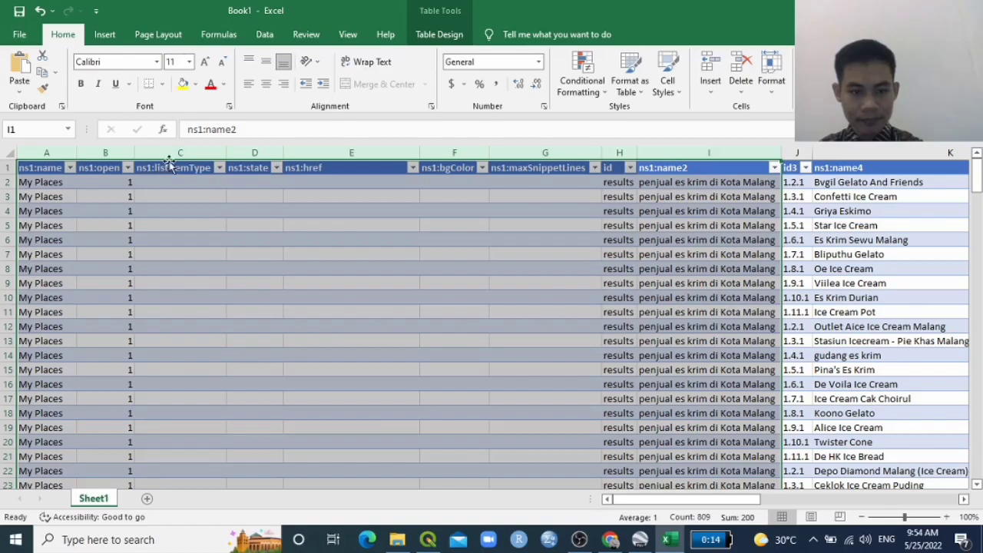
pyautogui.rightClick(172, 154)
pyautogui.click(214, 276)
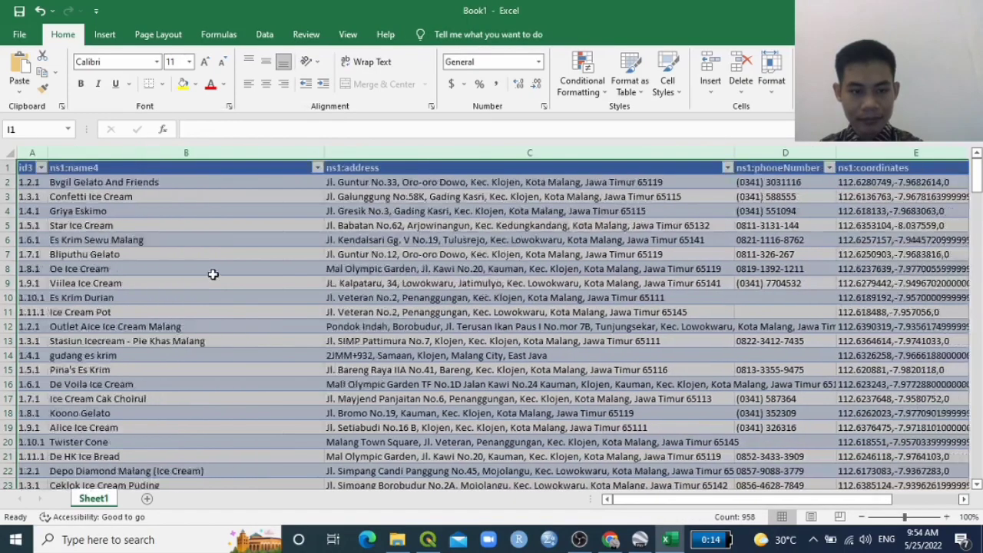
pyautogui.click(182, 224)
# Step: Delete the id3 column in front of the seller names
pyautogui.rightClick(33, 151)
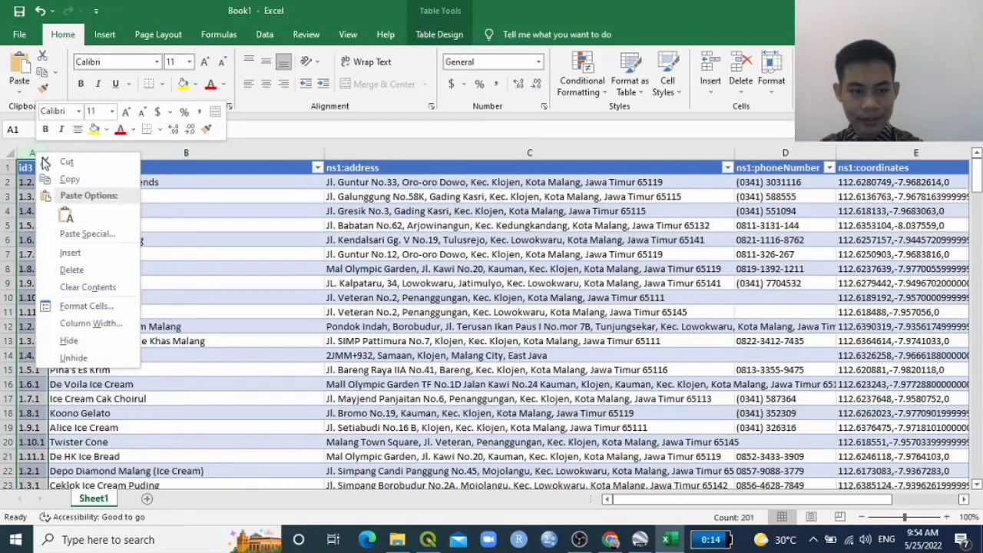
pyautogui.click(61, 271)
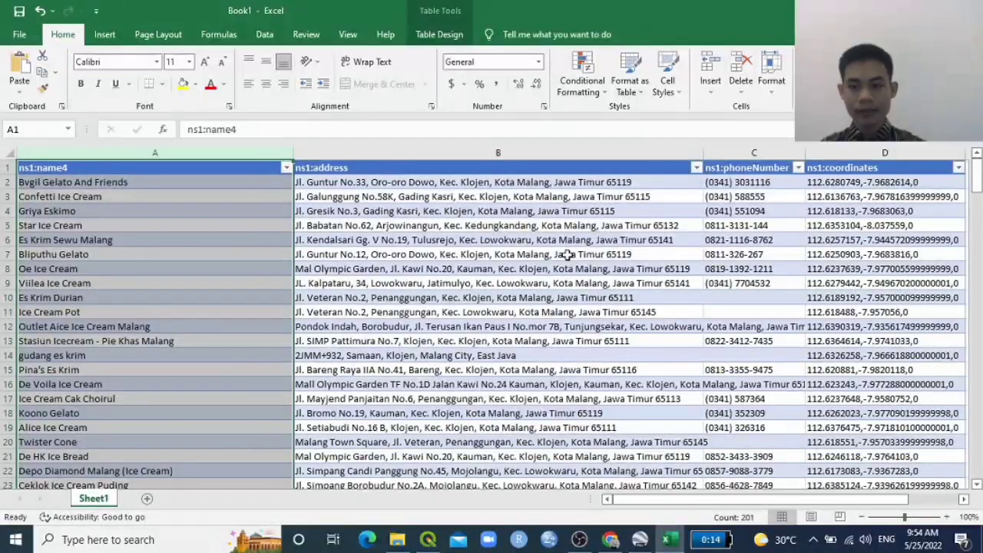
pyautogui.click(566, 254)
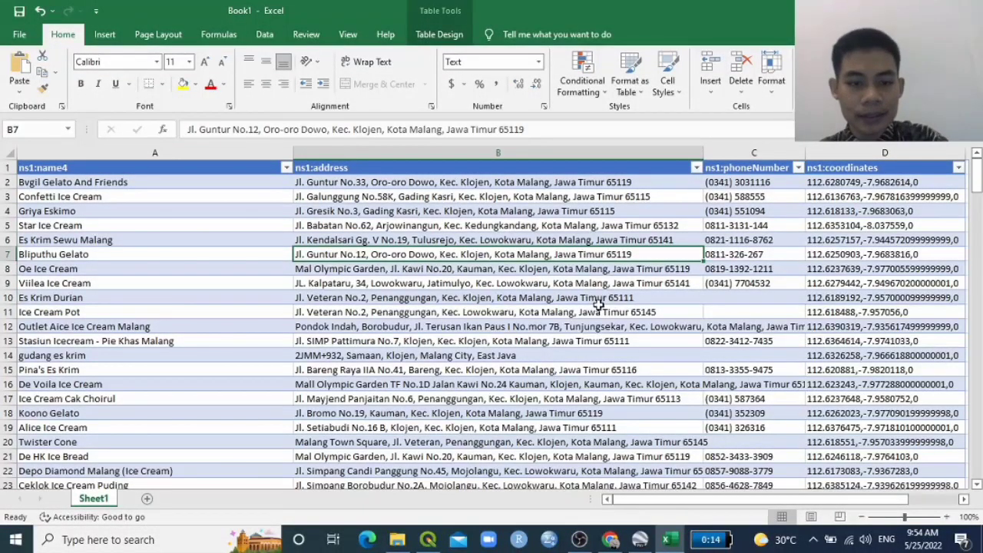
# Step: Rename the ns1:name4 column header as Nama_Penjual
pyautogui.click(200, 165)
pyautogui.moveTo(262, 128); pyautogui.dragTo(154, 129)
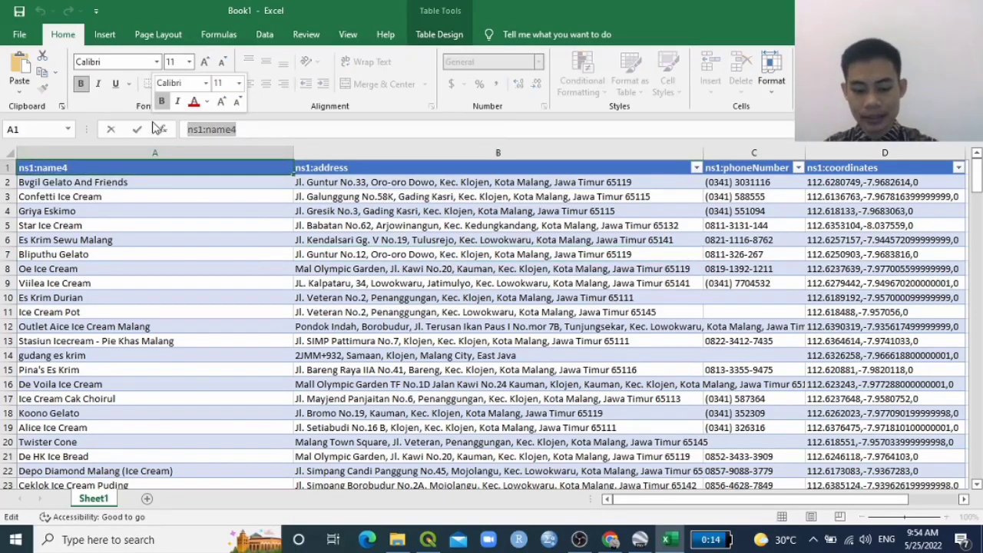
pyautogui.write('Nama_')
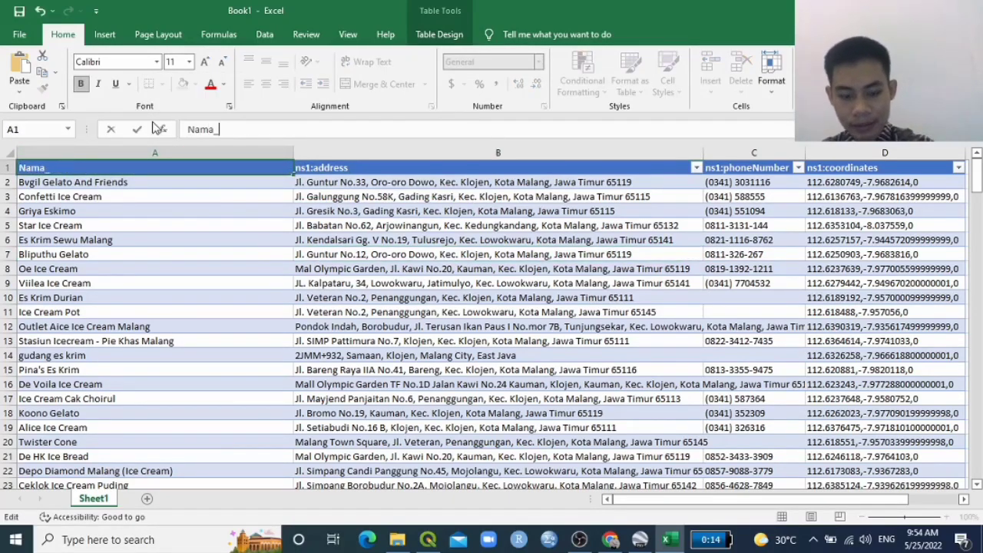
pyautogui.write('Penjual')
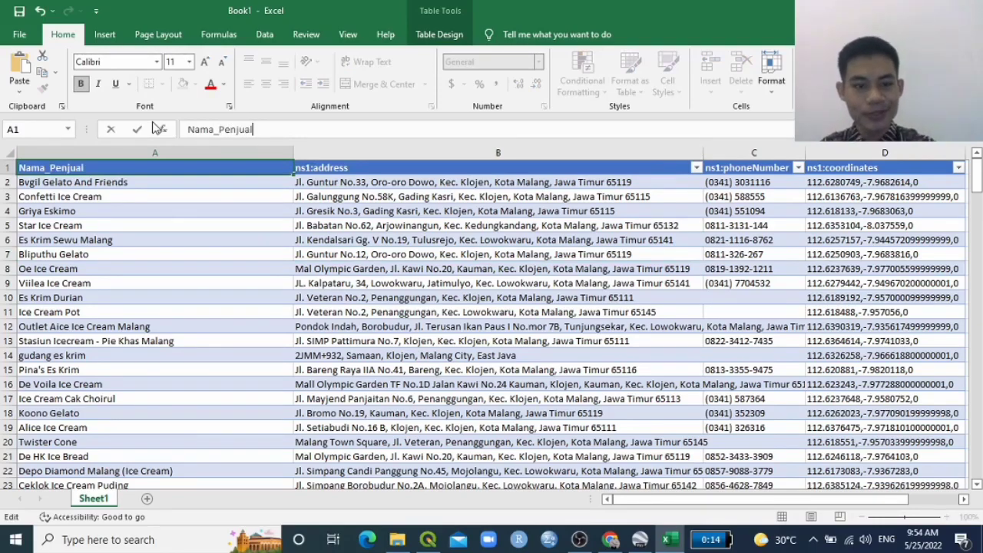
pyautogui.press('Return')
# Step: Rename the ns1:address header as Alamat and the ns1:phoneNumber header as No.Telpon
pyautogui.click(338, 170)
pyautogui.write('Alamat')
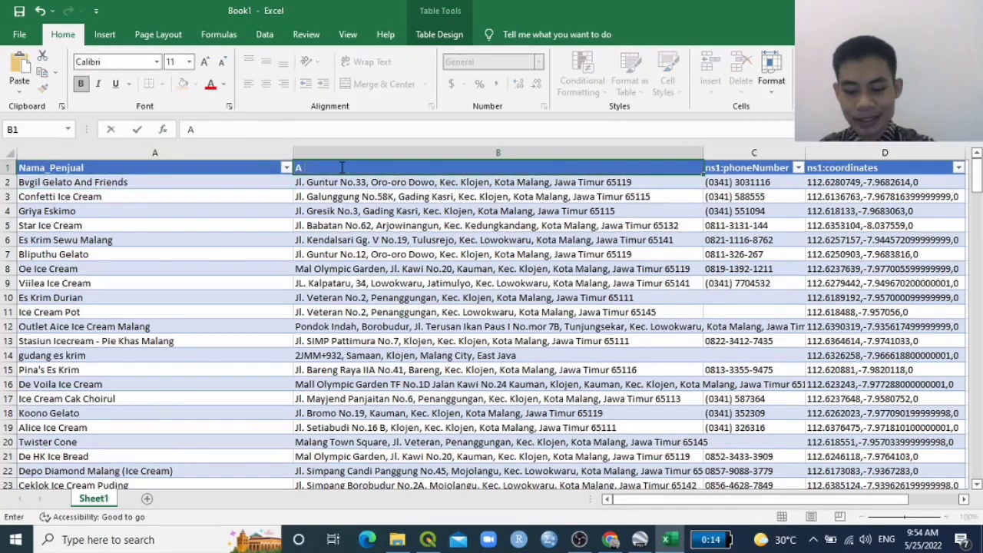
pyautogui.click(747, 166)
pyautogui.write('N')
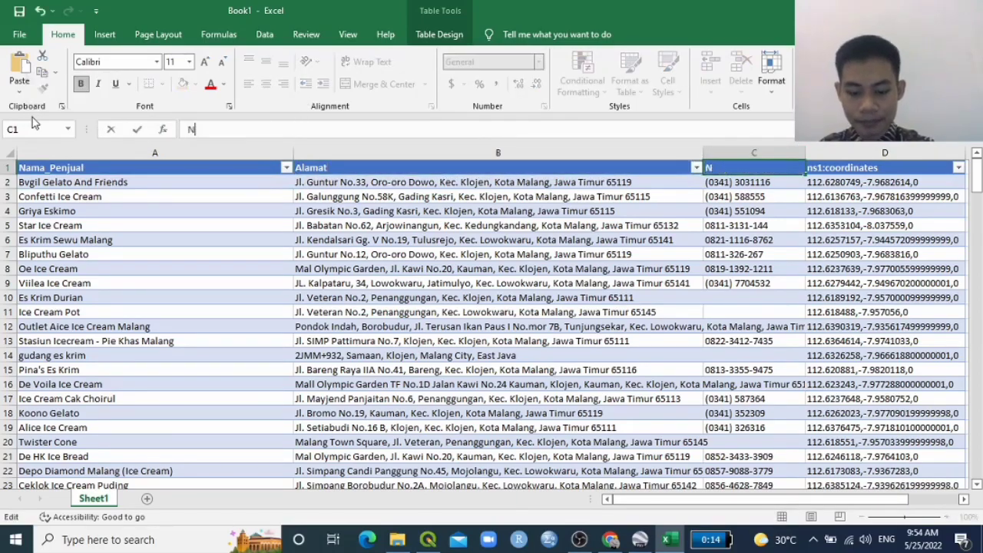
pyautogui.write('o.Telpon')
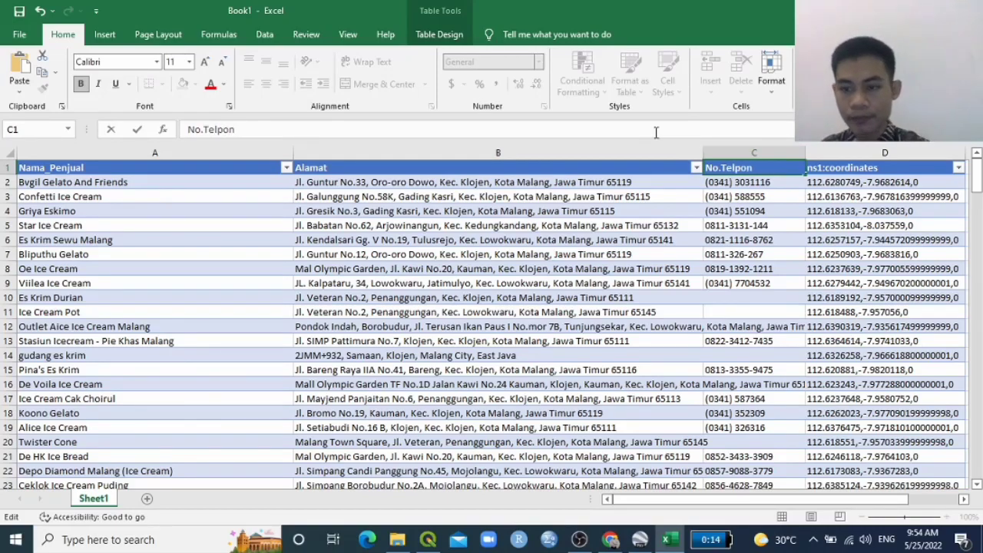
# Step: Rename the ns1:coordinates column header as Koord_X
pyautogui.click(839, 168)
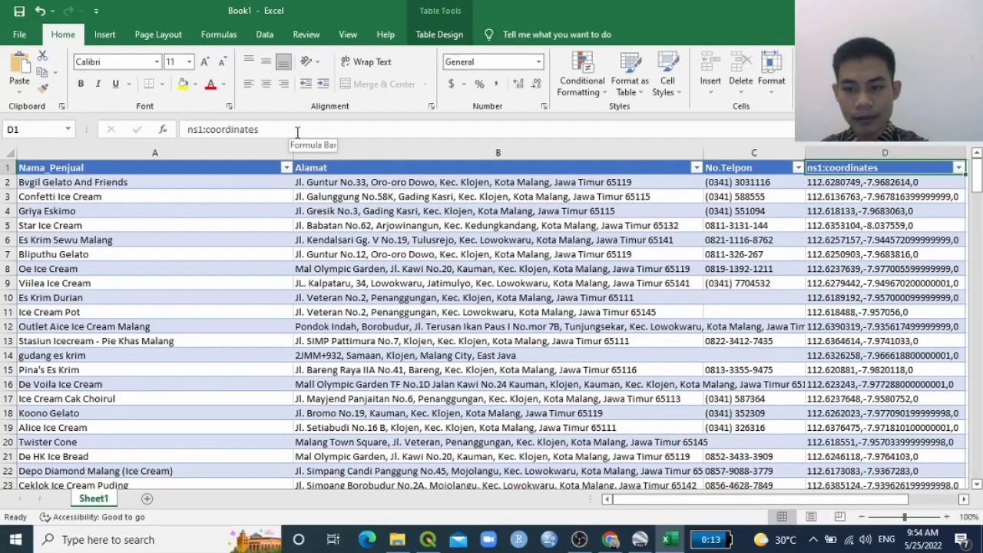
pyautogui.moveTo(267, 131); pyautogui.dragTo(182, 137)
pyautogui.write('Koord_X')
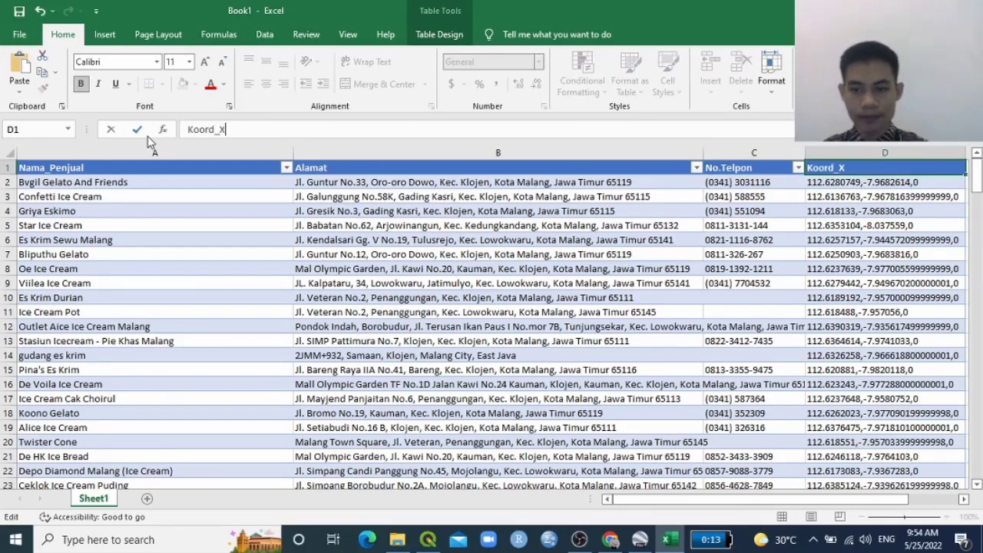
pyautogui.press('Return')
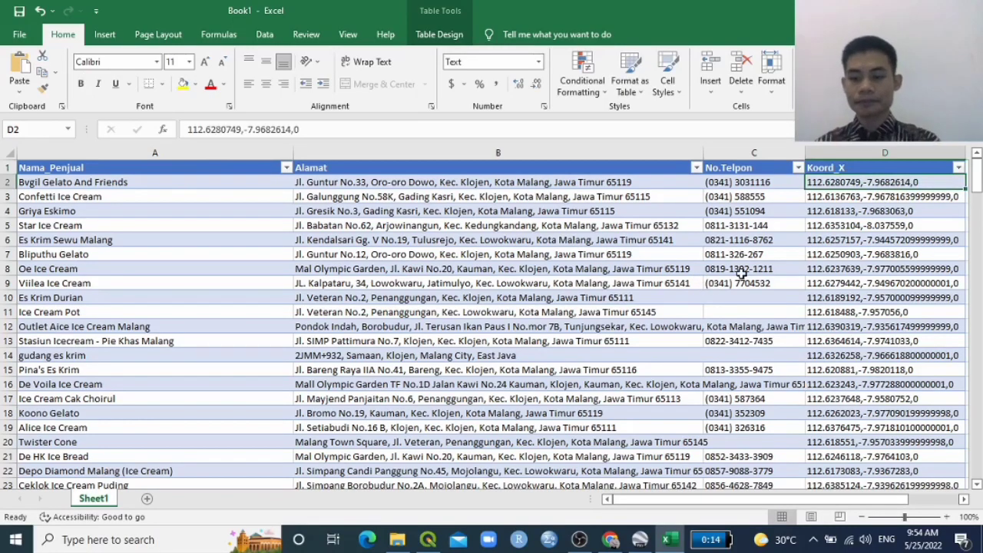
# Step: Split the Koord_X column with Text to Columns as delimited data, using only the comma as delimiter
pyautogui.moveTo(765, 499)
pyautogui.mouseDown()
pyautogui.moveTo(812, 500)
pyautogui.moveTo(777, 508)
pyautogui.mouseUp()
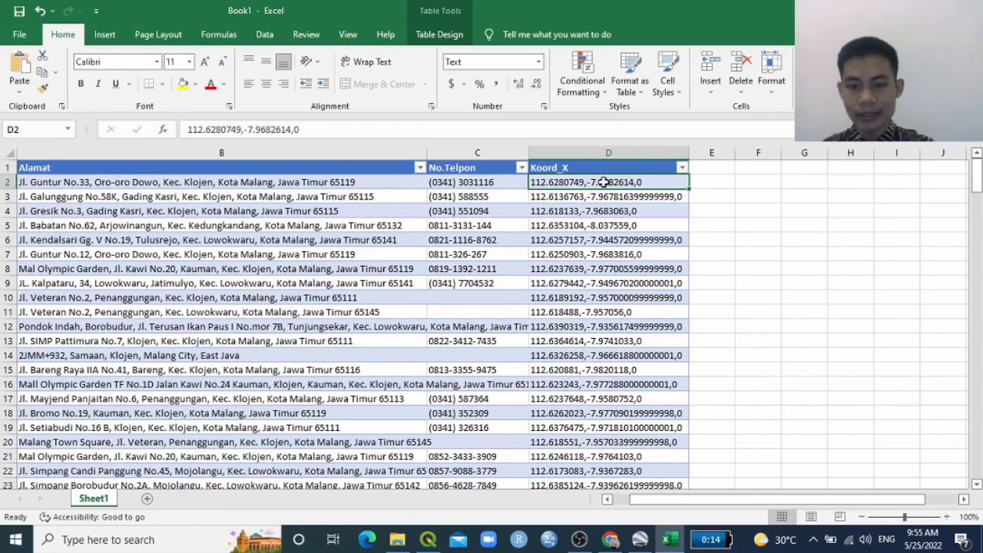
pyautogui.click(599, 168)
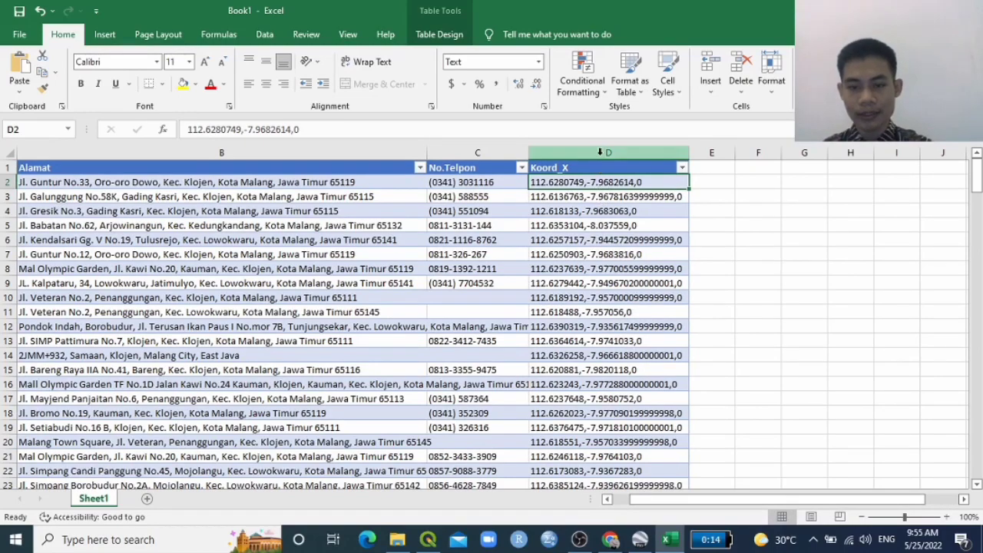
pyautogui.hotkey('ctrl', 'shift', 'Down')
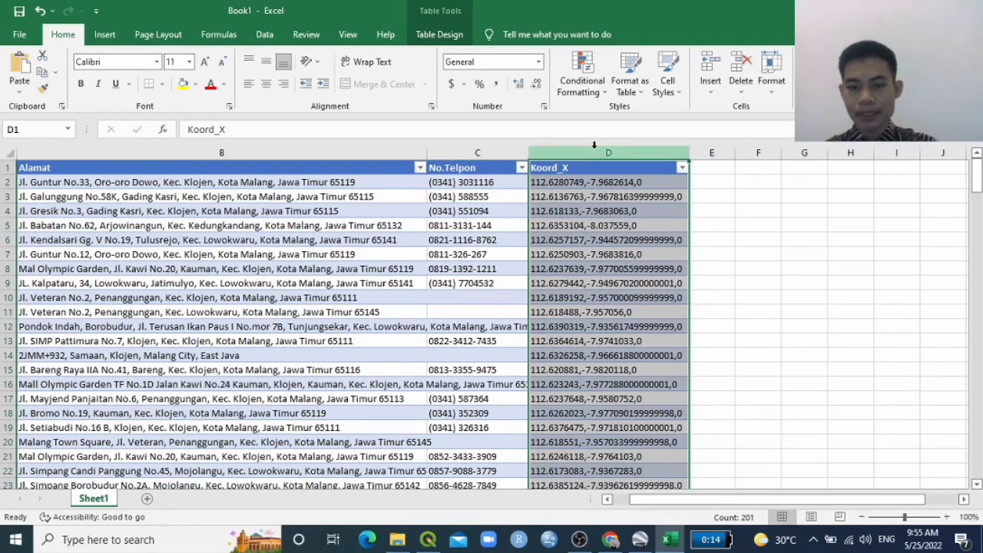
pyautogui.click(265, 33)
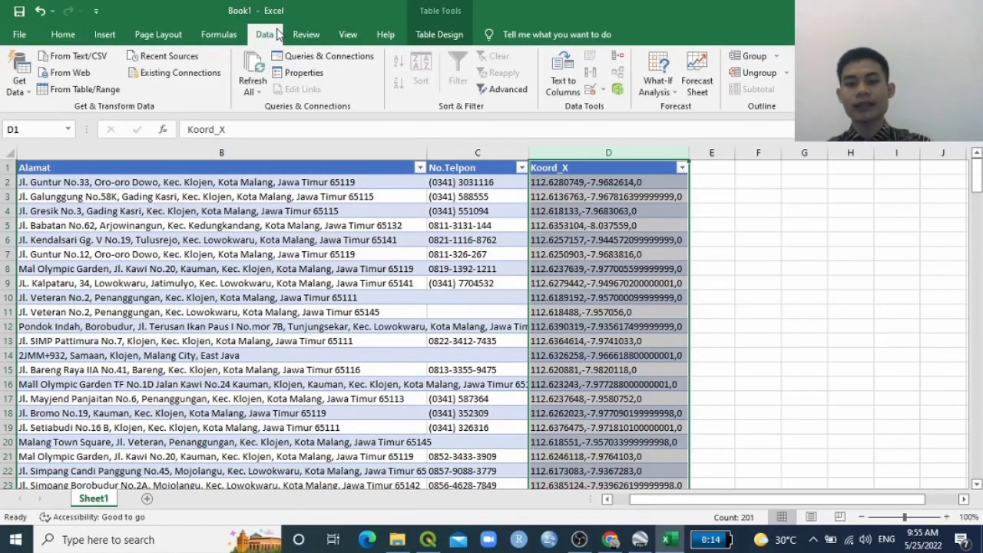
pyautogui.click(561, 85)
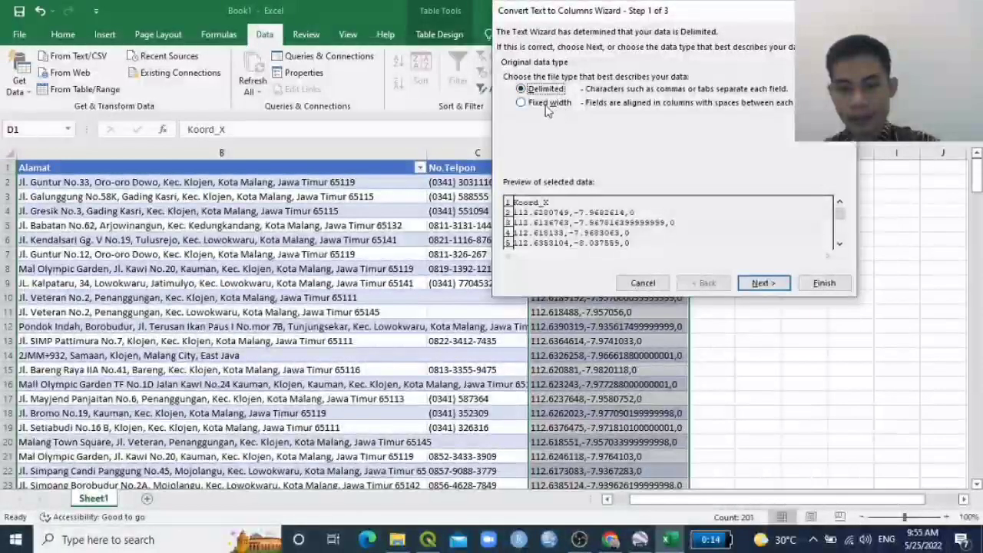
pyautogui.click(764, 283)
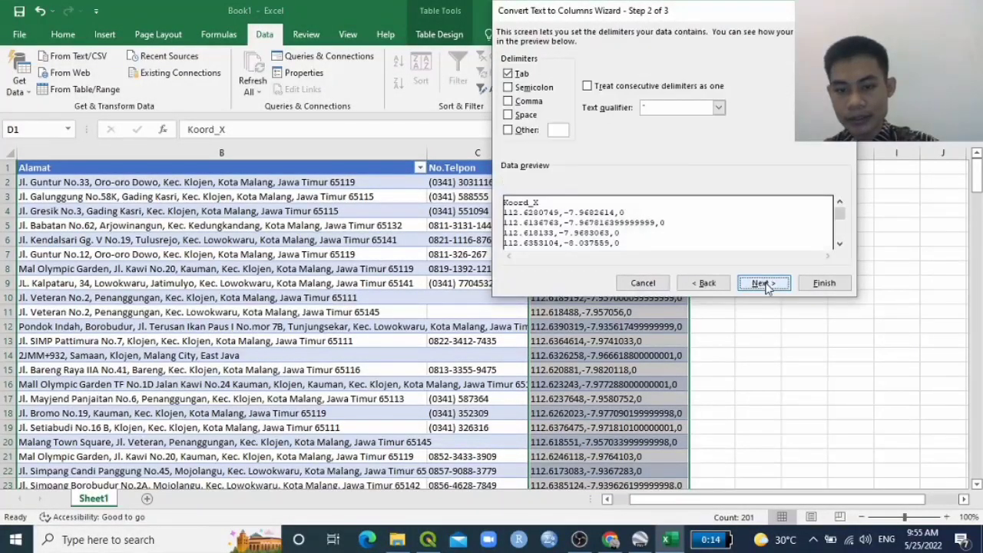
pyautogui.click(518, 75)
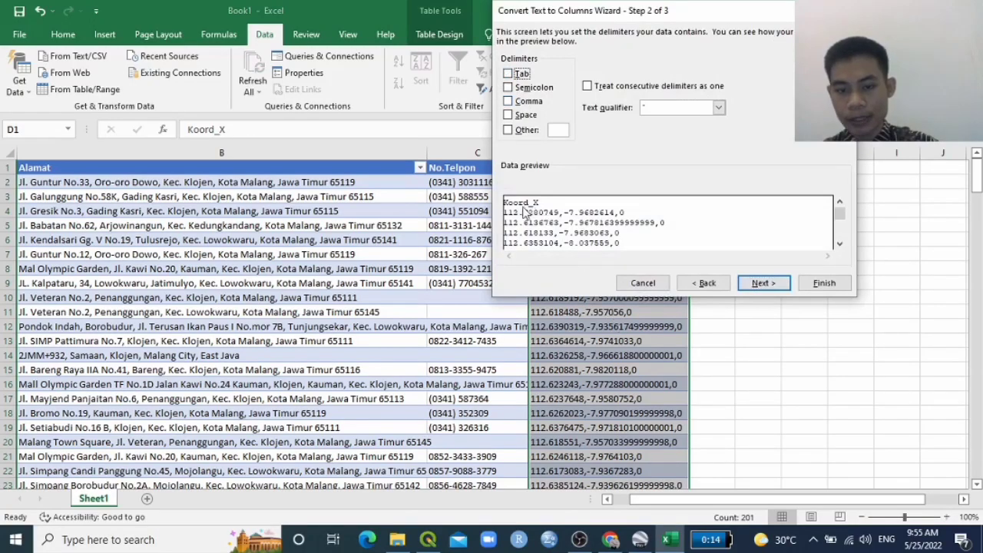
pyautogui.click(508, 101)
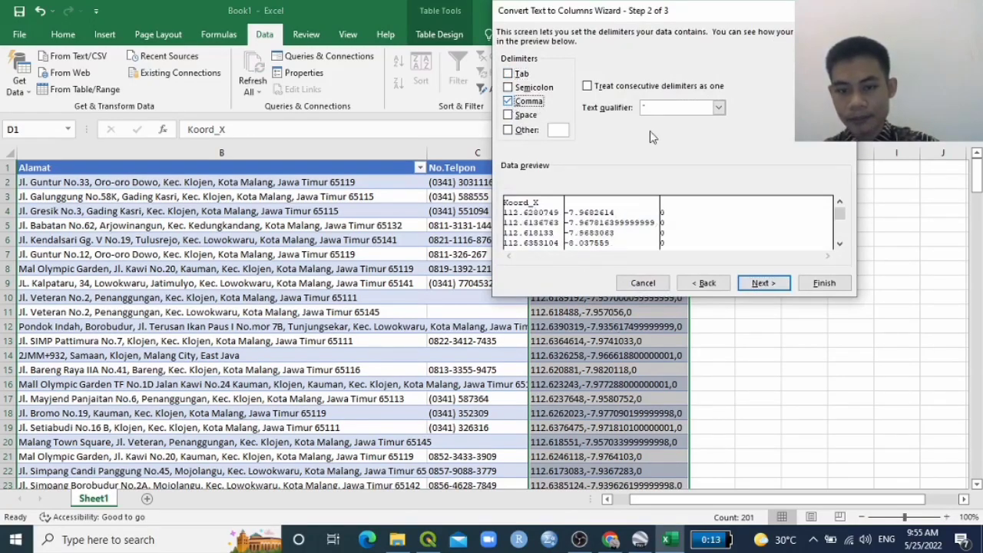
pyautogui.click(763, 283)
pyautogui.click(822, 283)
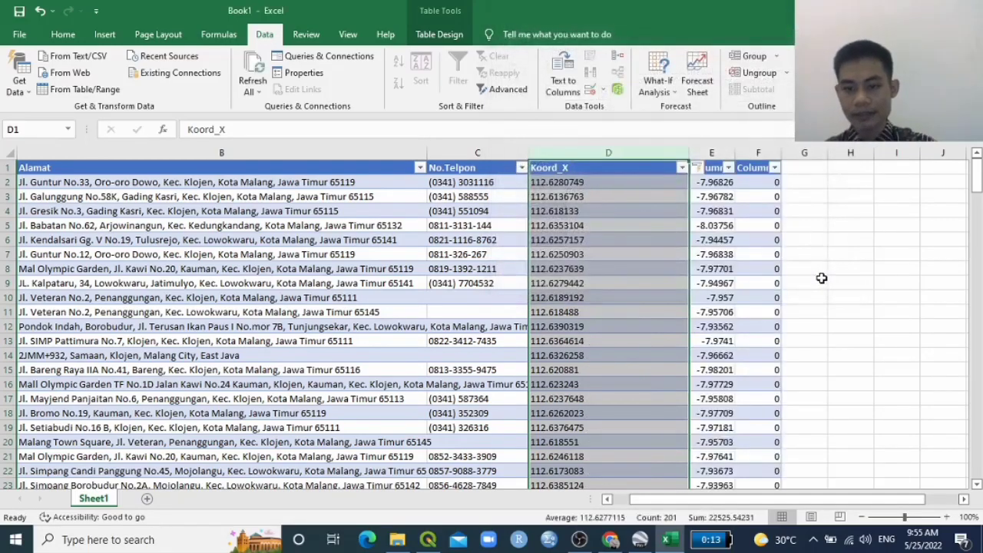
# Step: Check the split coordinates down to the last row and rename the Column1 and Column2 headers as Koord_Y and Koord_Z
pyautogui.scroll(-10, 708, 318)
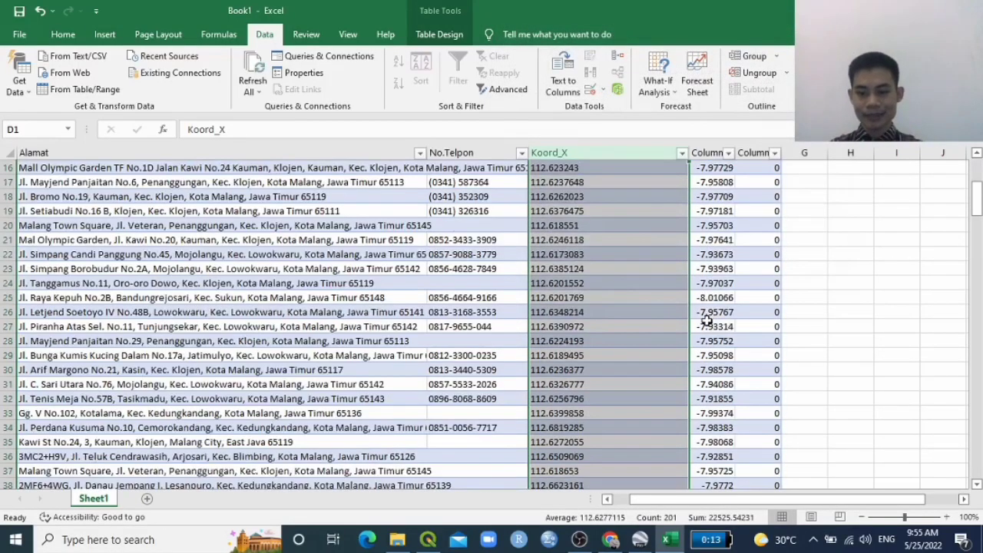
pyautogui.scroll(-20, 769, 293)
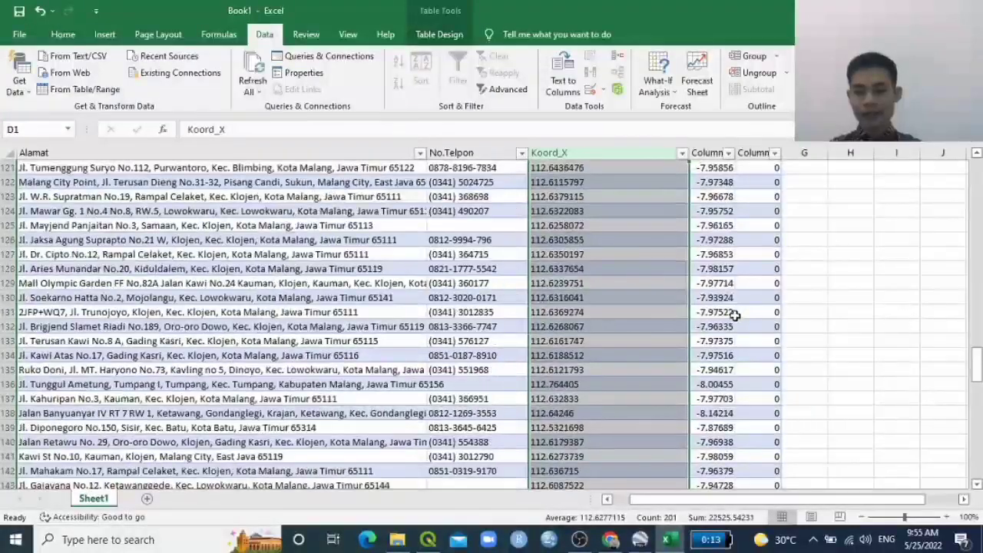
pyautogui.scroll(-20, 734, 316)
pyautogui.scroll(12, 735, 318)
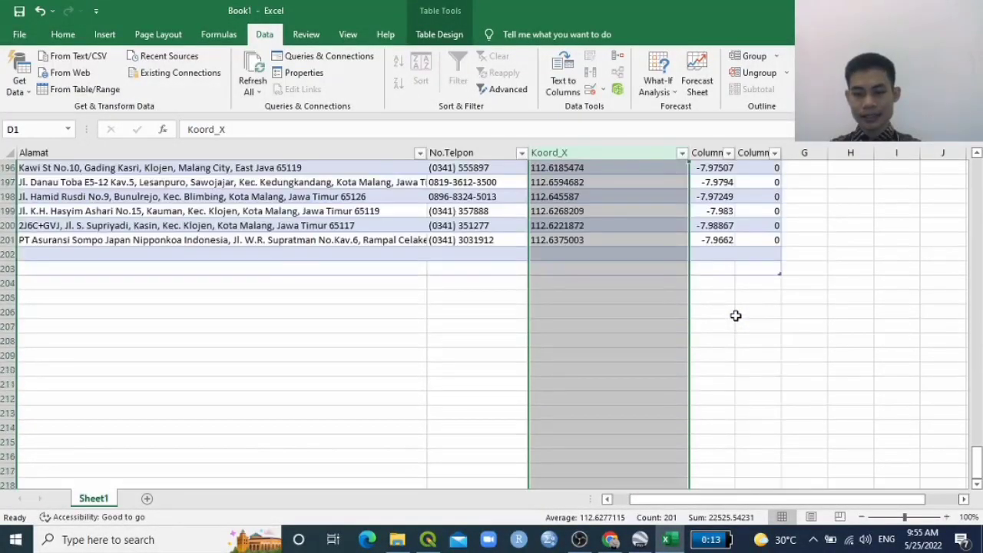
pyautogui.scroll(20, 737, 276)
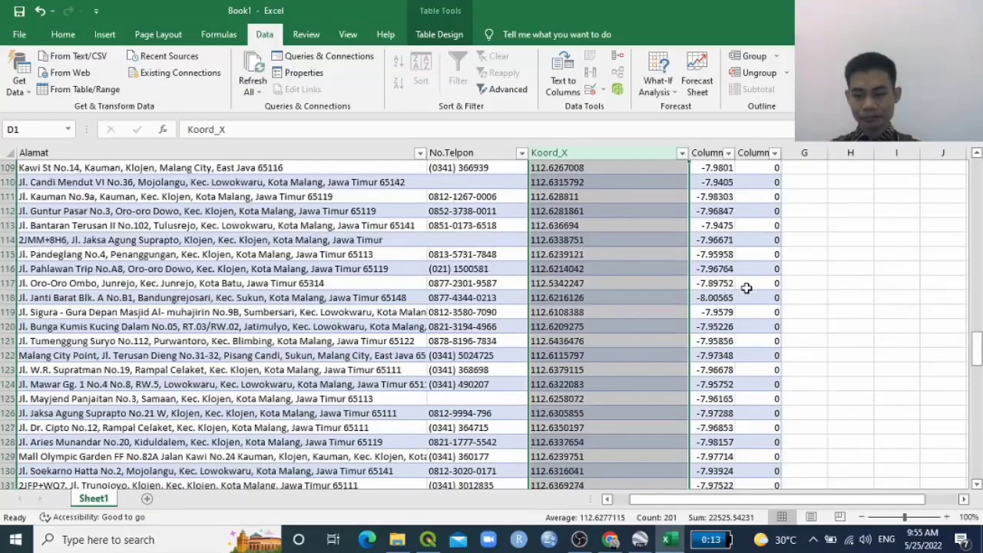
pyautogui.scroll(20, 743, 285)
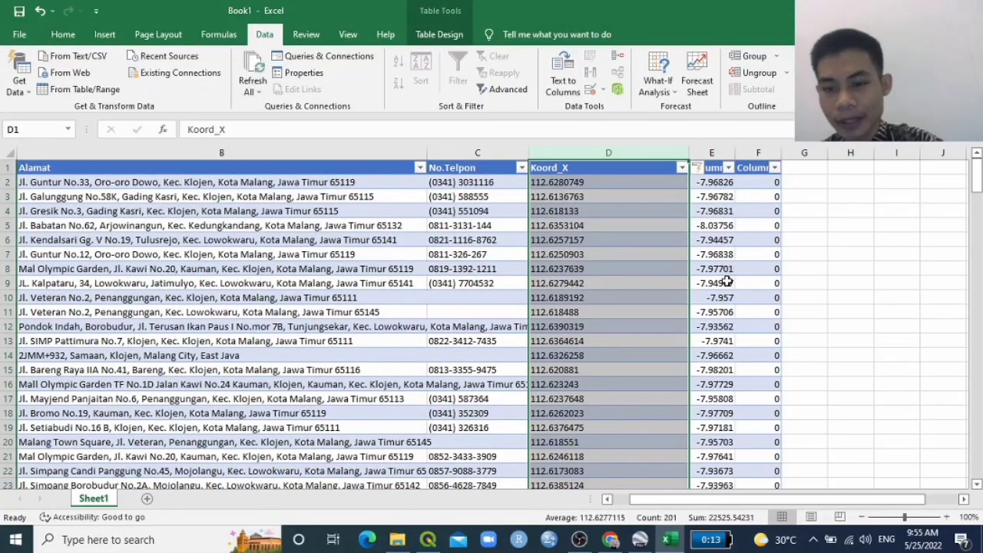
pyautogui.click(714, 167)
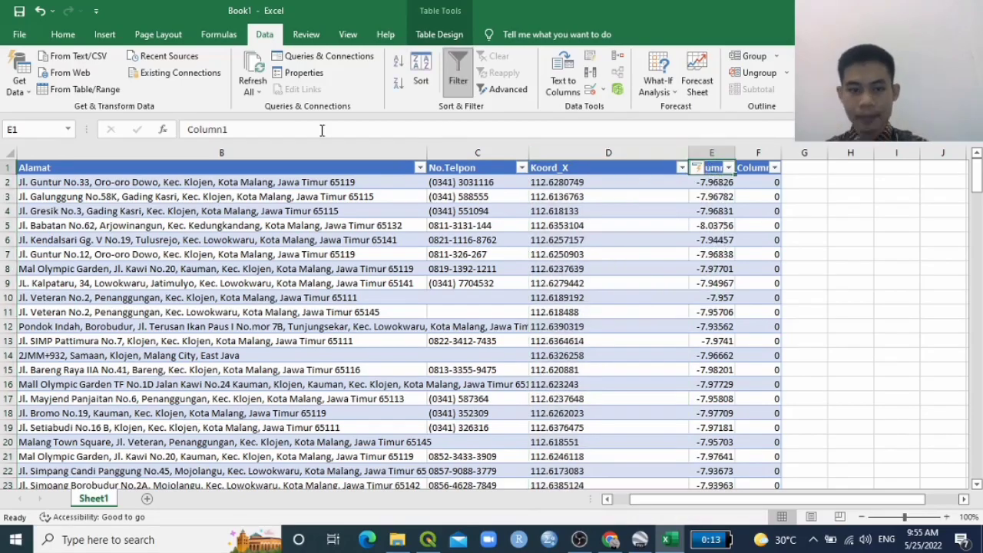
pyautogui.doubleClick(277, 129)
pyautogui.write('K')
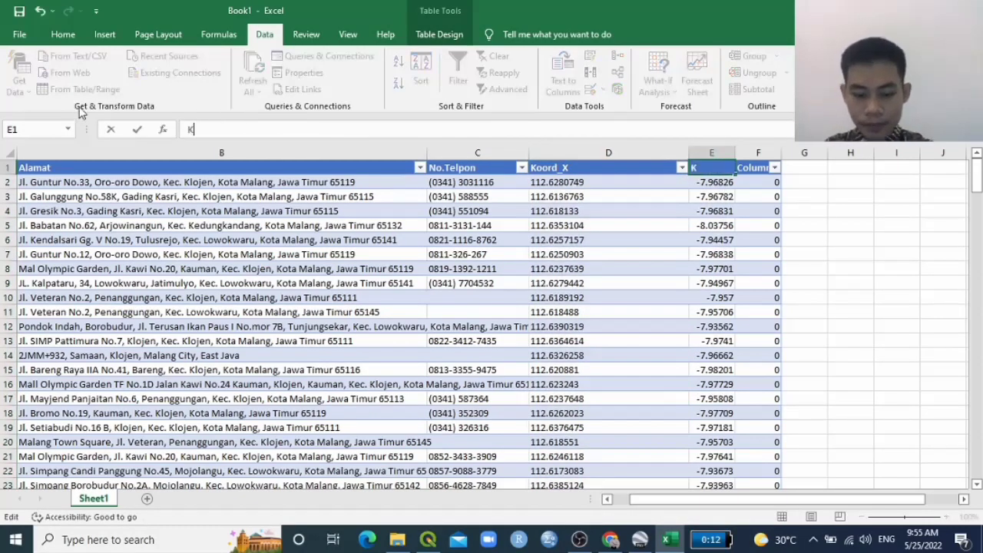
pyautogui.write('oord_Y')
pyautogui.click(749, 168)
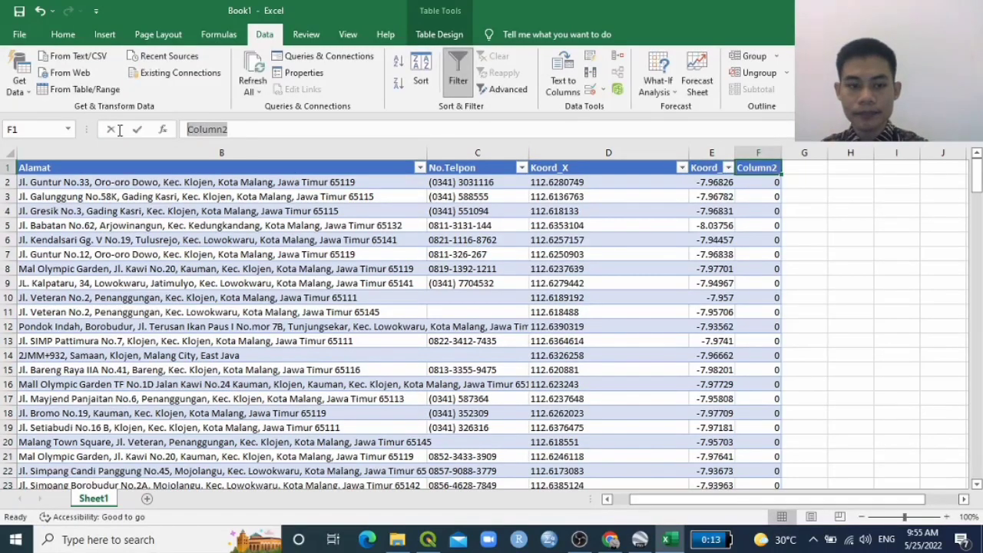
pyautogui.write('Koord_Z')
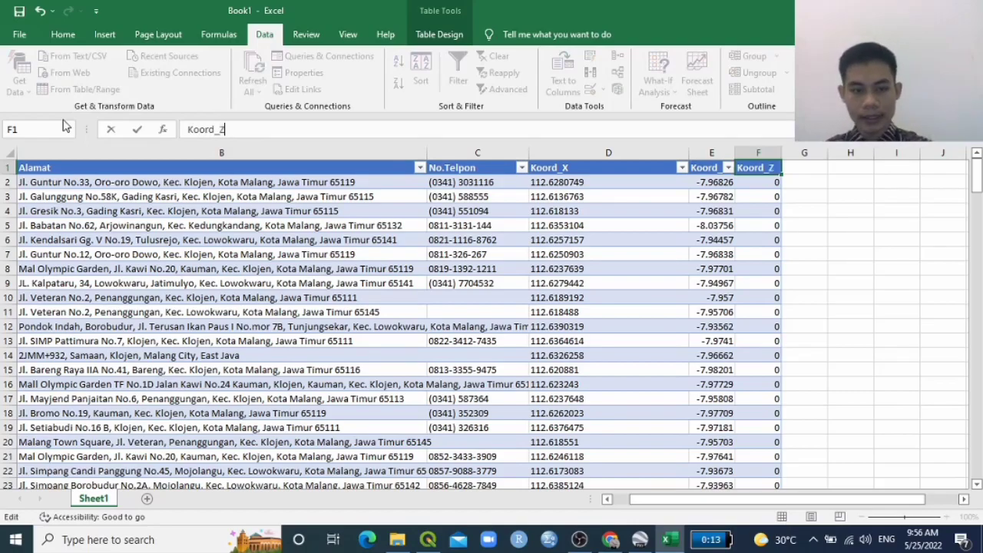
pyautogui.click(817, 326)
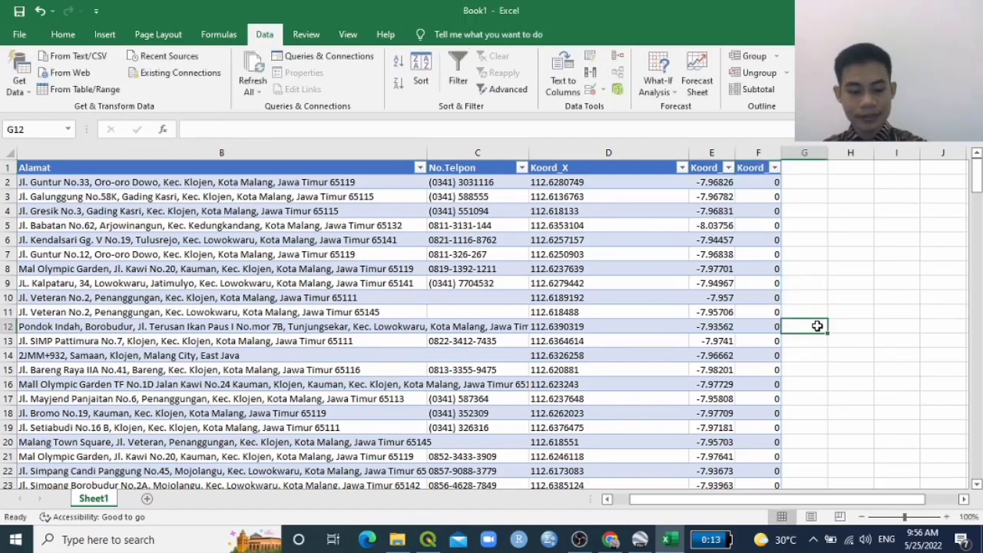
# Step: Save the workbook in the APA HAYO folder under Documents as "penjual eskrim di kota malang", in Excel Workbook format
pyautogui.hotkey('ctrl', 's')
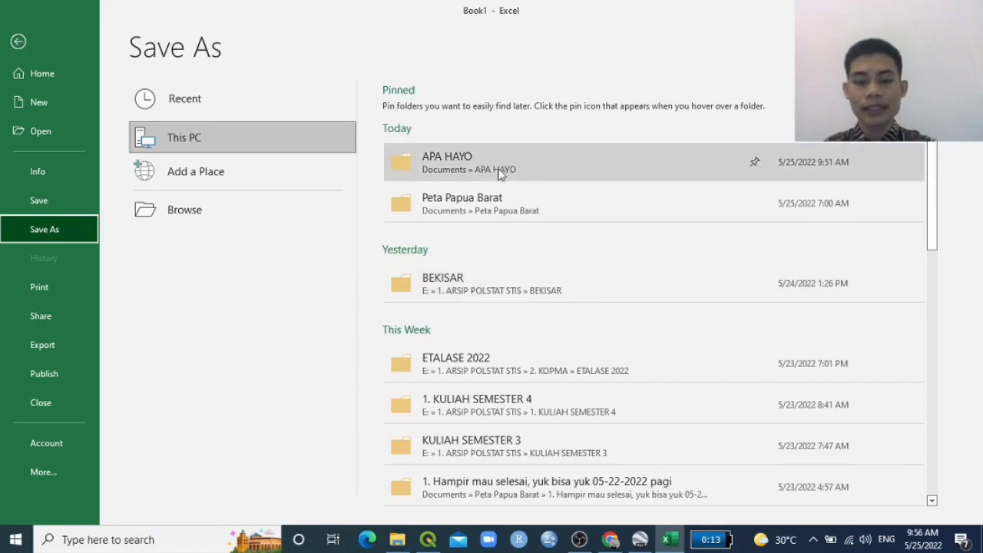
pyautogui.click(491, 158)
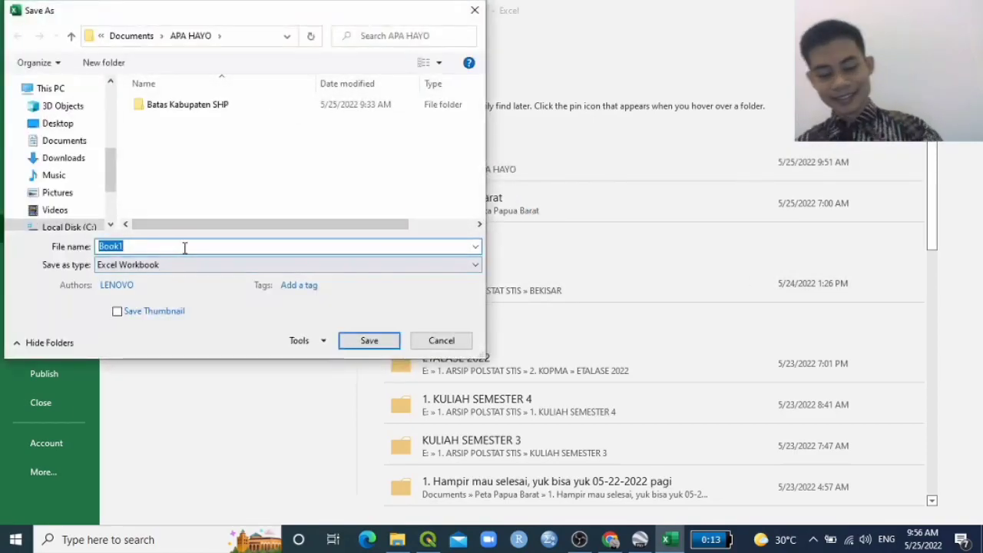
pyautogui.write('pe')
pyautogui.press('Down')
pyautogui.press('BackSpace')
pyautogui.press('BackSpace')
pyautogui.press('BackSpace')
pyautogui.click(291, 192)
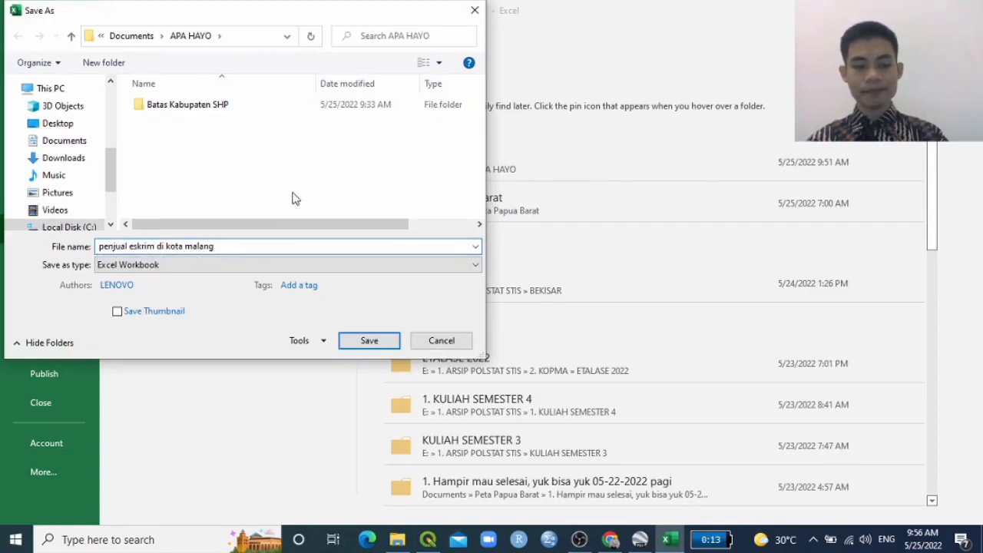
pyautogui.click(359, 342)
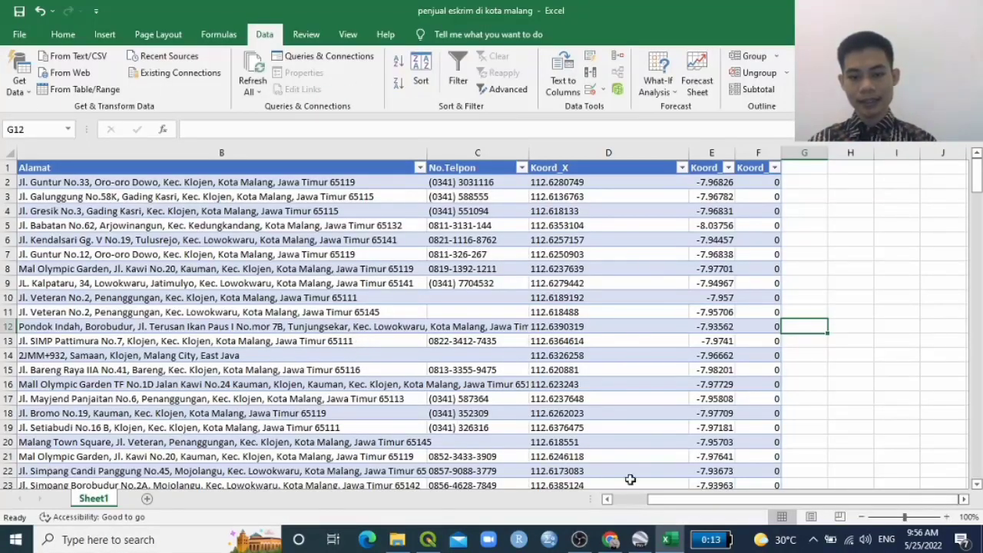
# Step: Review the saved seller table across its columns from Nama_Penjual to Koord_Z and down past row 100
pyautogui.moveTo(714, 501); pyautogui.dragTo(680, 501)
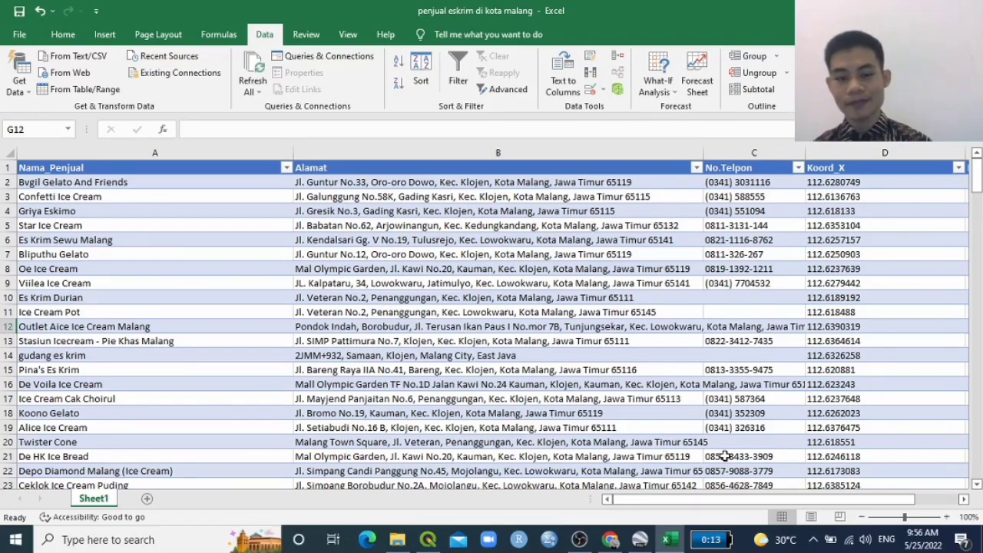
pyautogui.moveTo(728, 500)
pyautogui.mouseDown()
pyautogui.moveTo(805, 503)
pyautogui.moveTo(747, 500)
pyautogui.mouseUp()
pyautogui.scroll(-8, 673, 356)
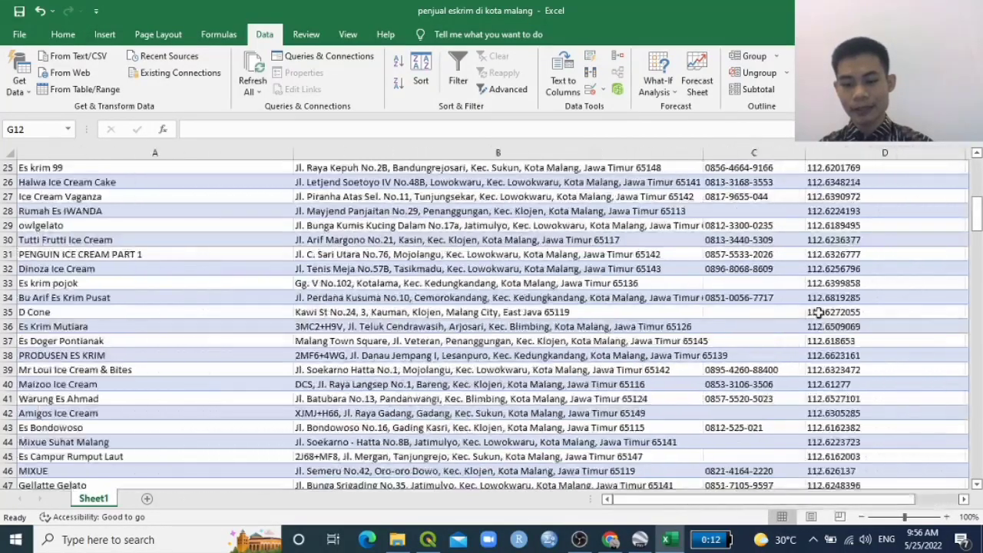
pyautogui.scroll(-3, 817, 322)
pyautogui.click(810, 502)
pyautogui.moveTo(811, 503); pyautogui.dragTo(846, 502)
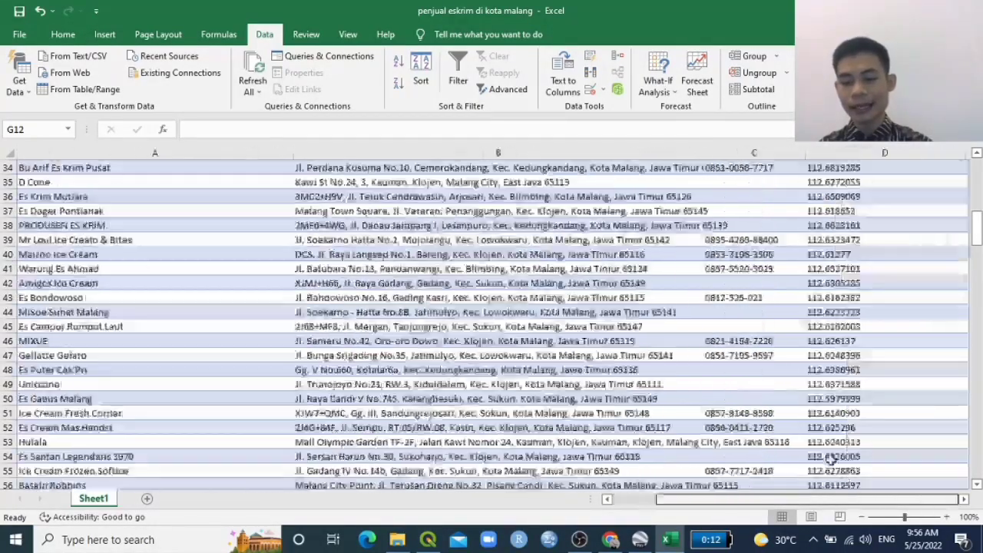
pyautogui.scroll(-13, 688, 347)
pyautogui.scroll(-3, 690, 347)
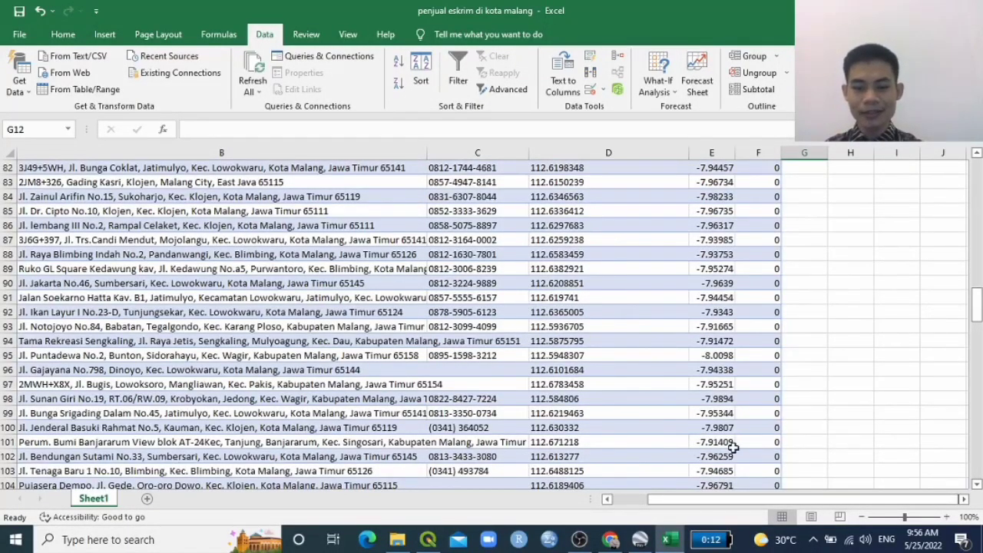
pyautogui.moveTo(800, 504); pyautogui.dragTo(732, 503)
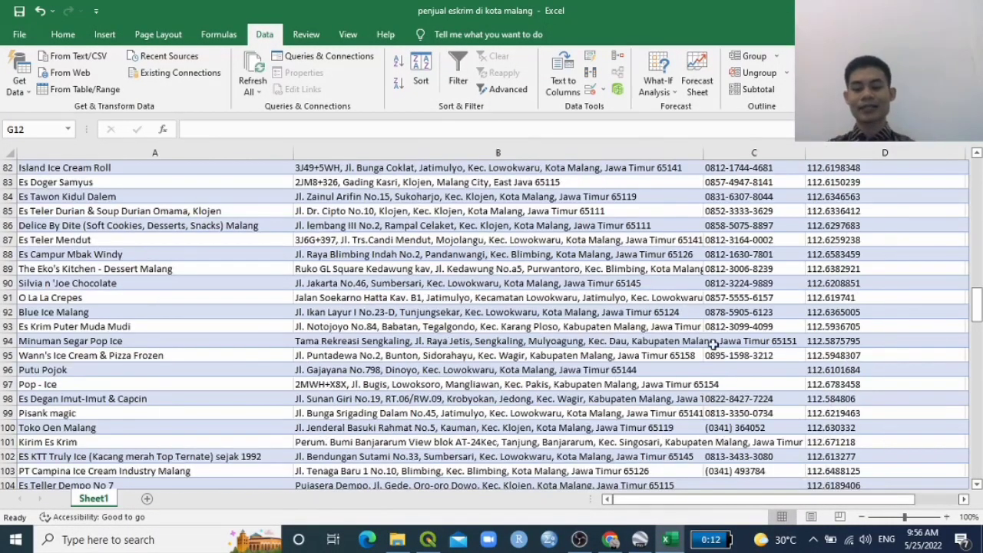
pyautogui.scroll(17, 700, 361)
pyautogui.scroll(10, 696, 373)
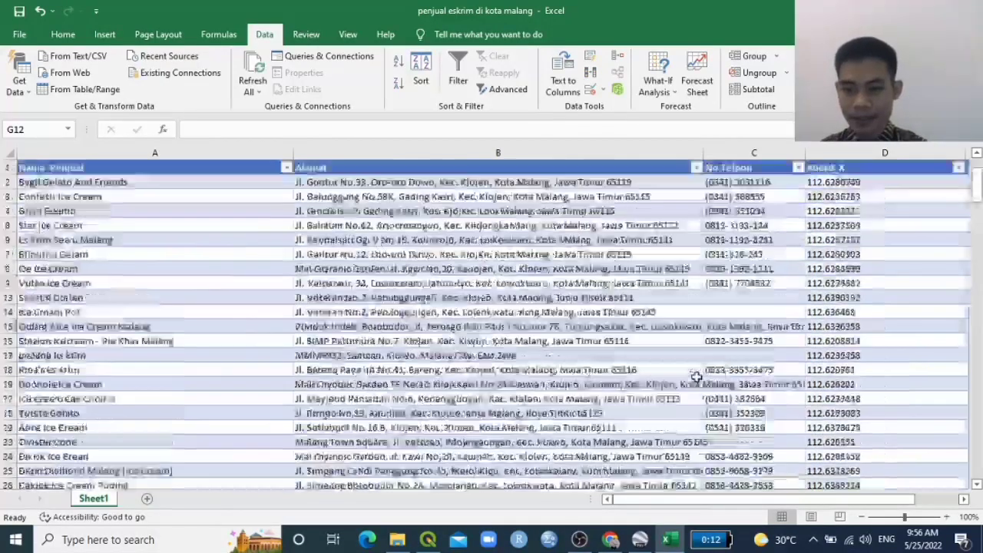